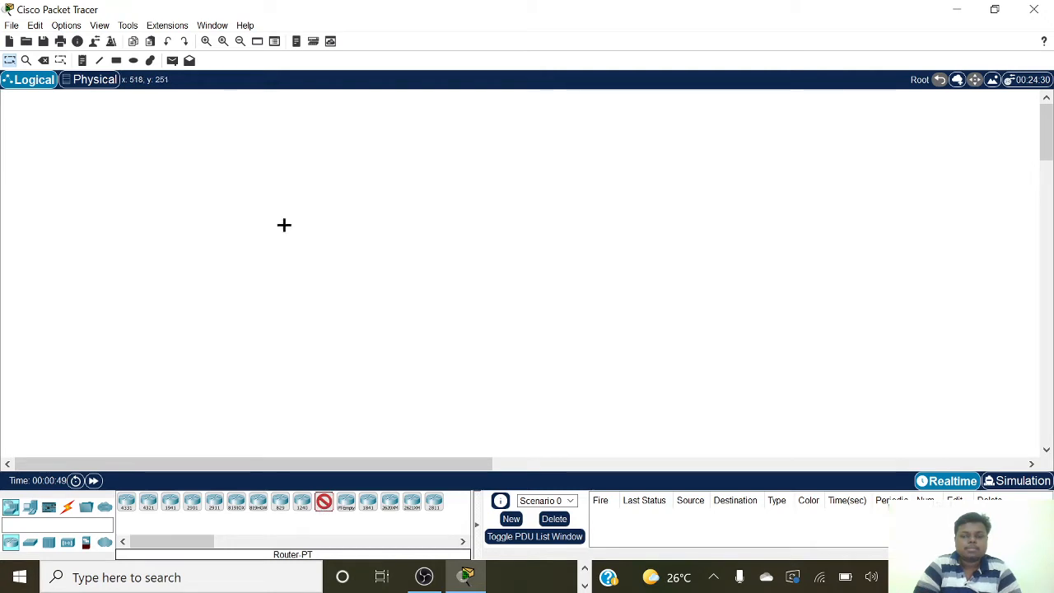
# Step: Place three Router-PT routers in a triangle, with one at the upper middle and two lower down on either side
pyautogui.click(267, 291)
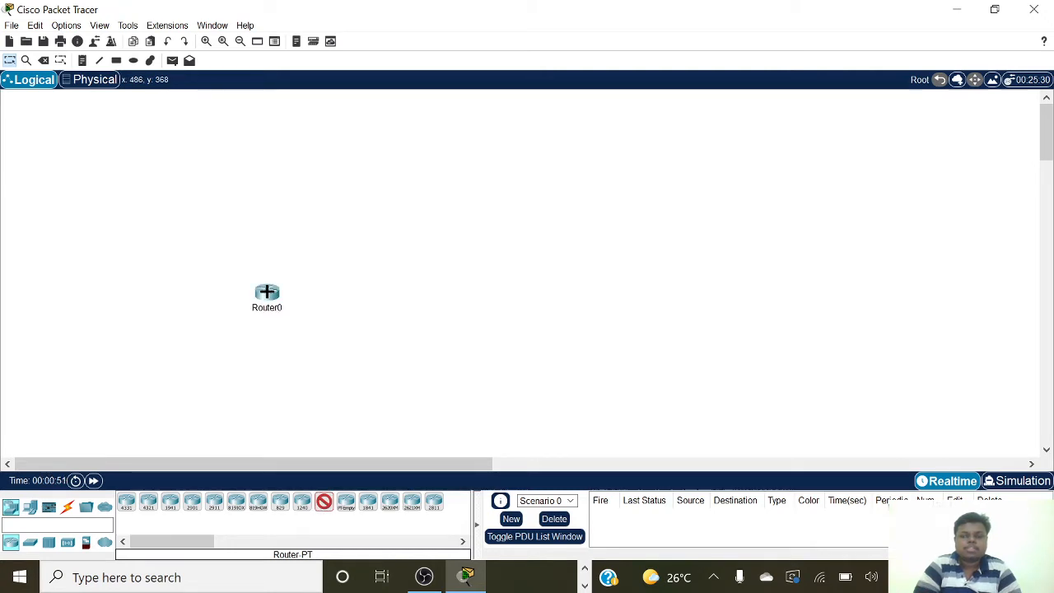
pyautogui.click(460, 162)
pyautogui.click(630, 285)
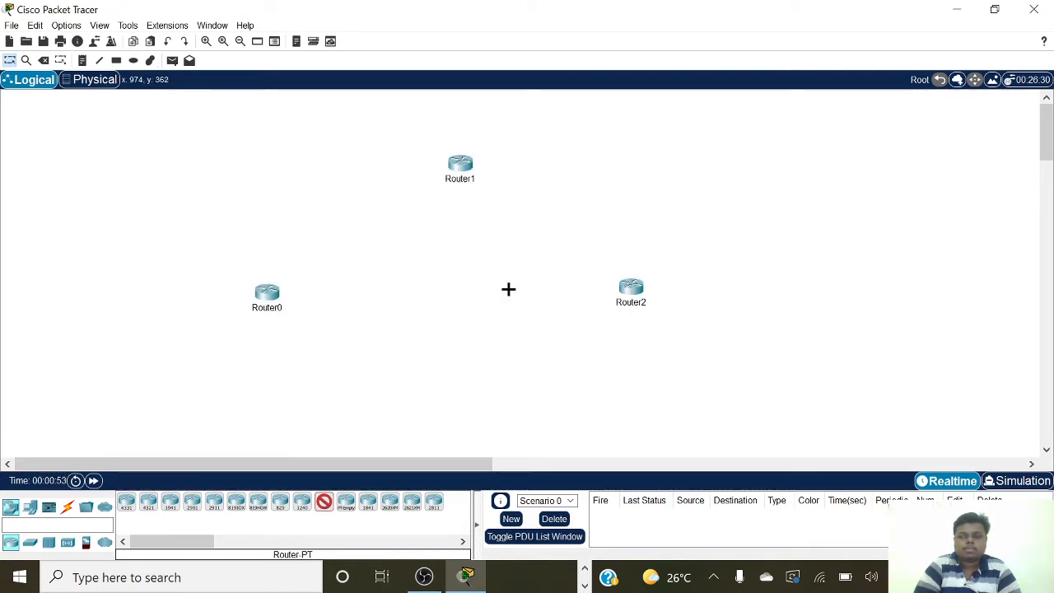
pyautogui.click(324, 503)
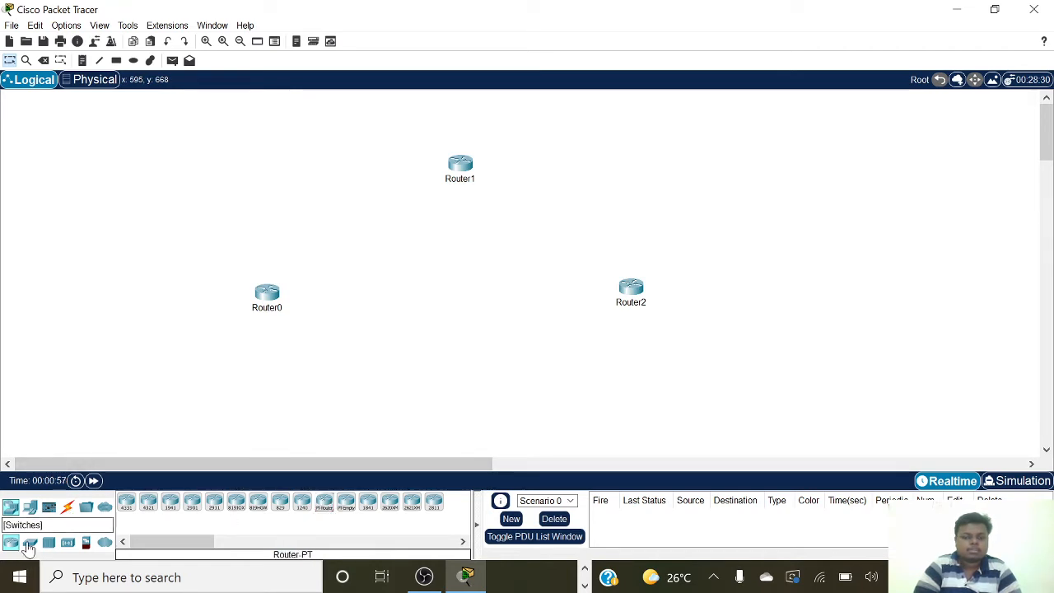
# Step: Add three 2950-24 switches, one below each of the two lower routers and one just above the upper router
pyautogui.click(29, 543)
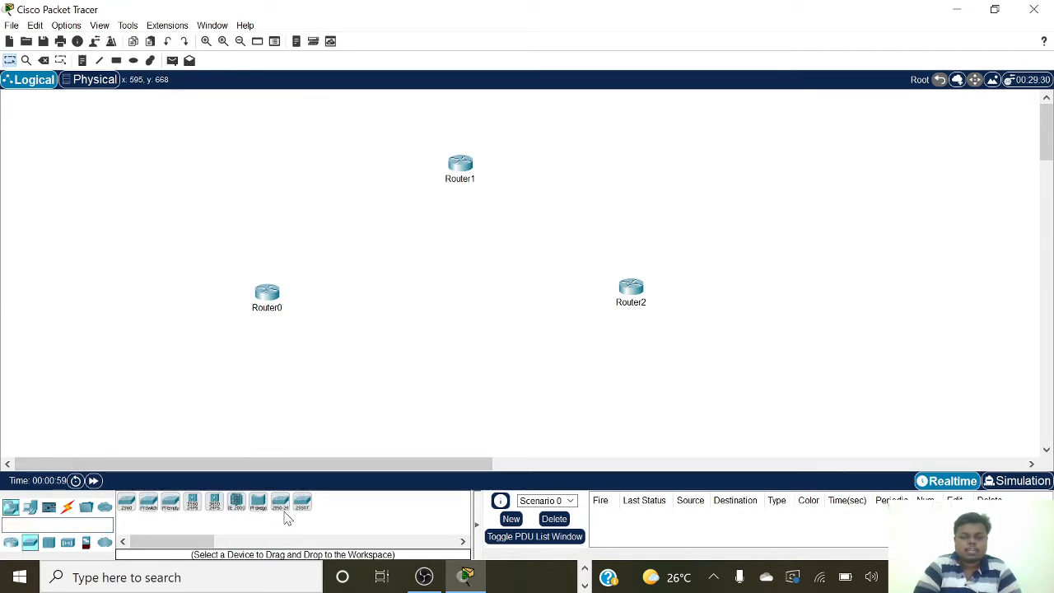
pyautogui.click(280, 507)
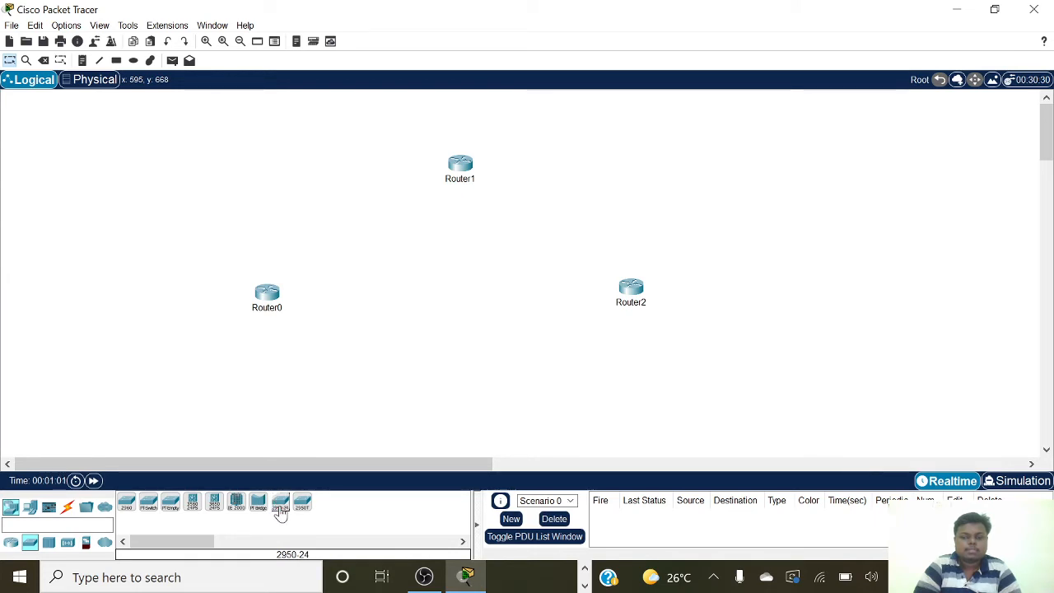
pyautogui.click(261, 358)
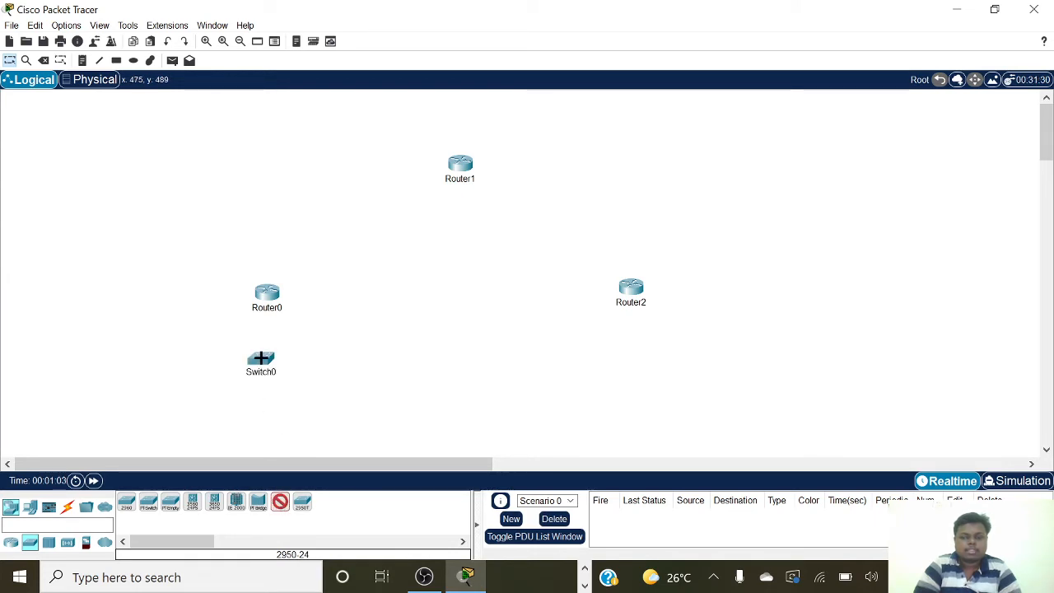
pyautogui.click(450, 134)
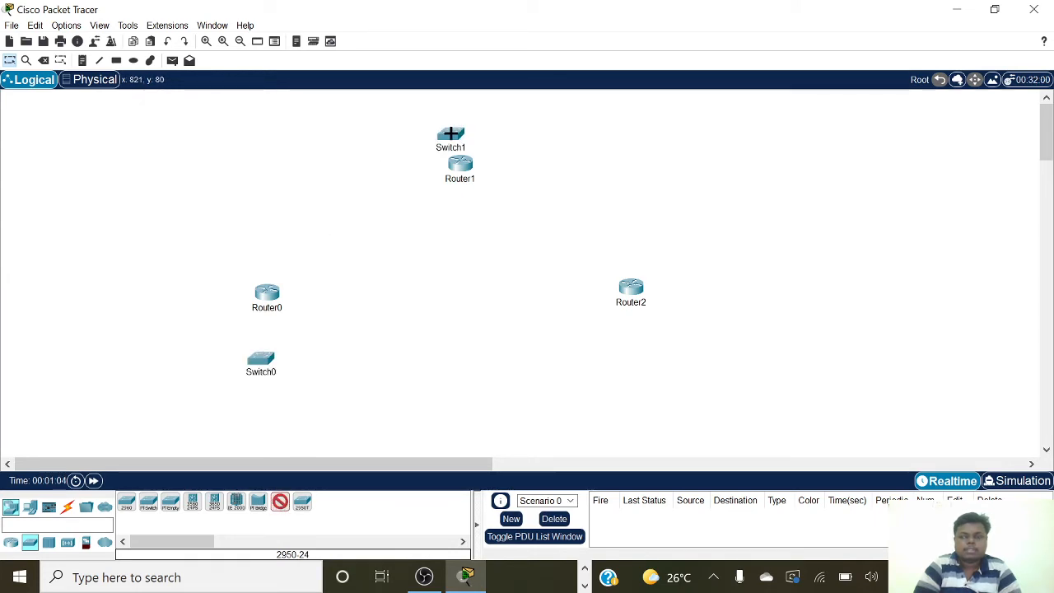
pyautogui.click(633, 337)
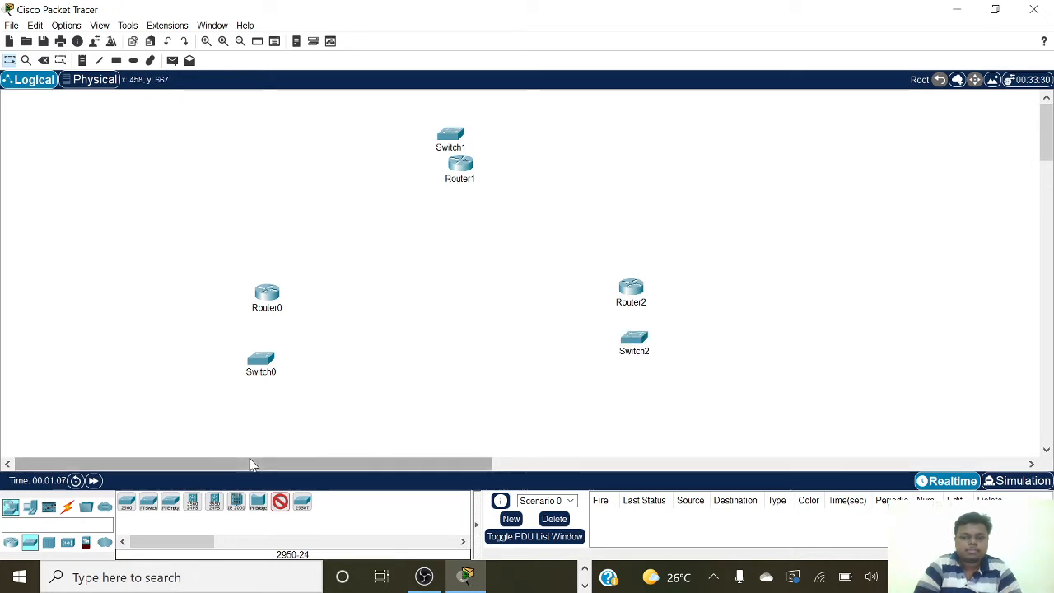
pyautogui.click(280, 503)
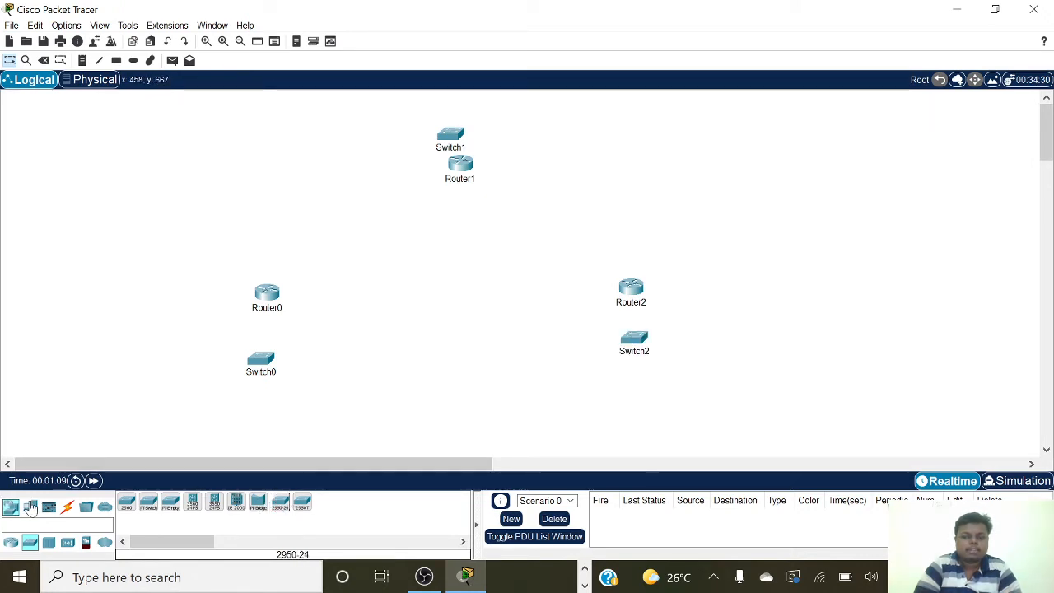
# Step: Add three PC-PT computers, one beside each switch on its left side
pyautogui.click(31, 506)
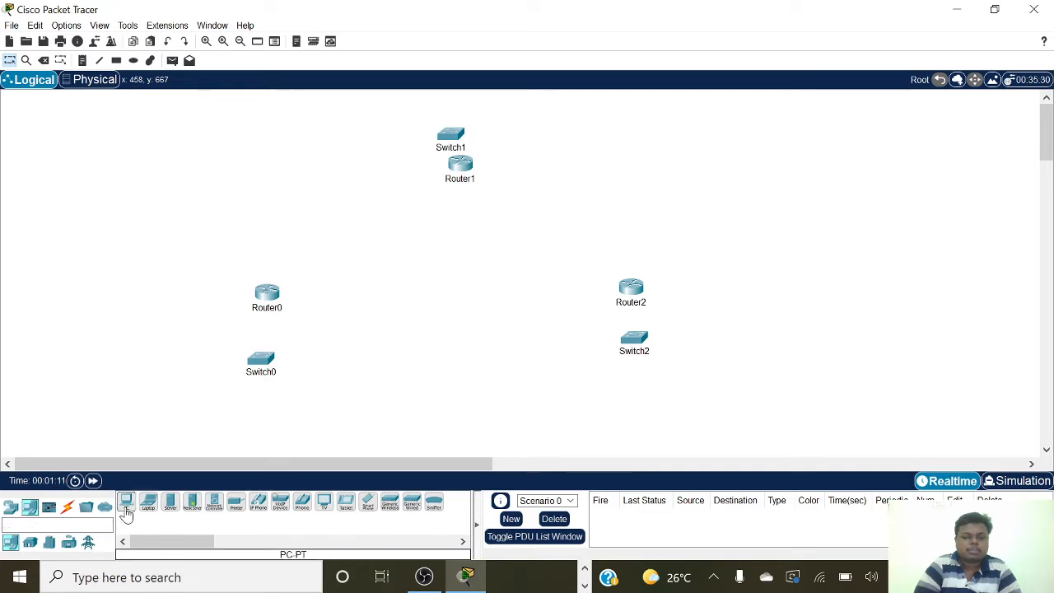
pyautogui.click(126, 504)
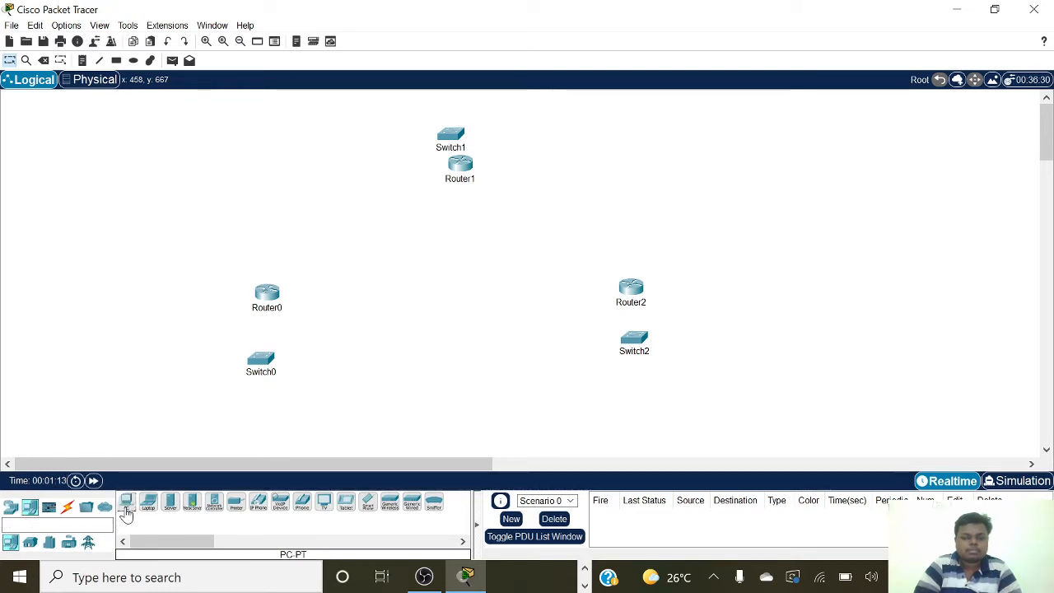
pyautogui.click(203, 418)
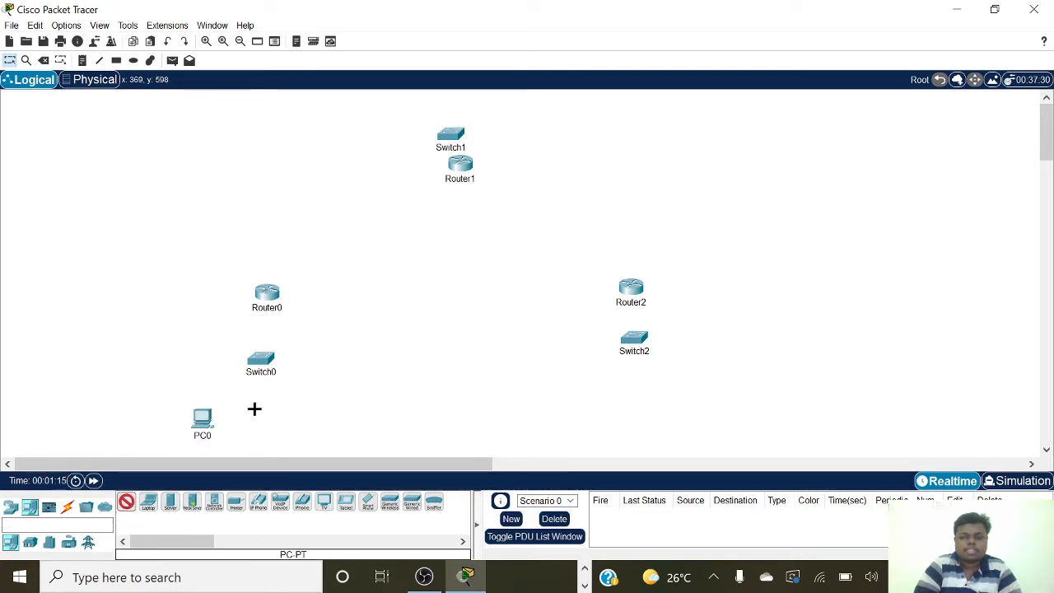
pyautogui.click(366, 113)
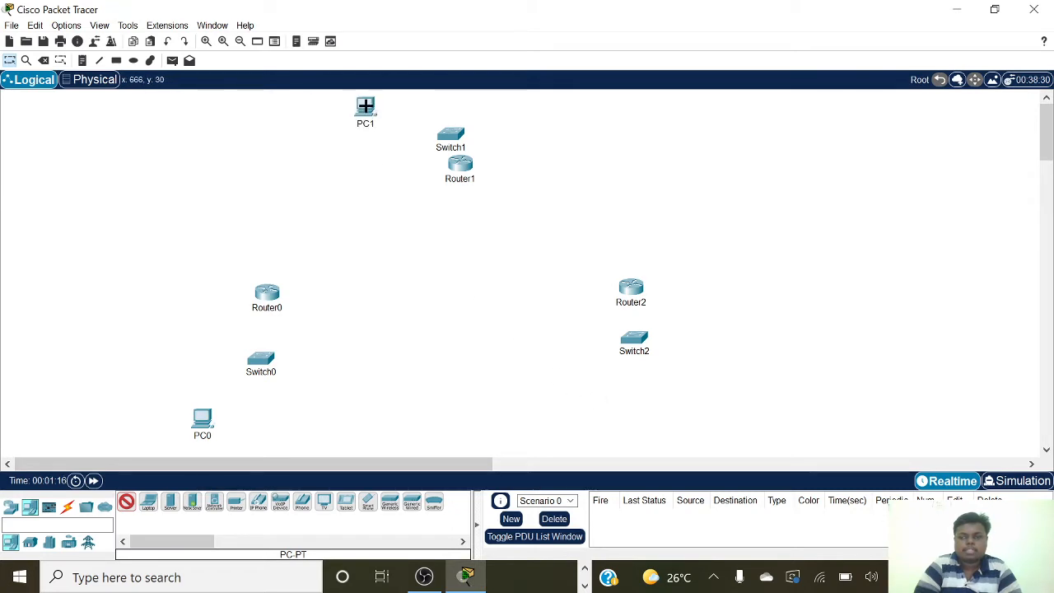
pyautogui.click(585, 403)
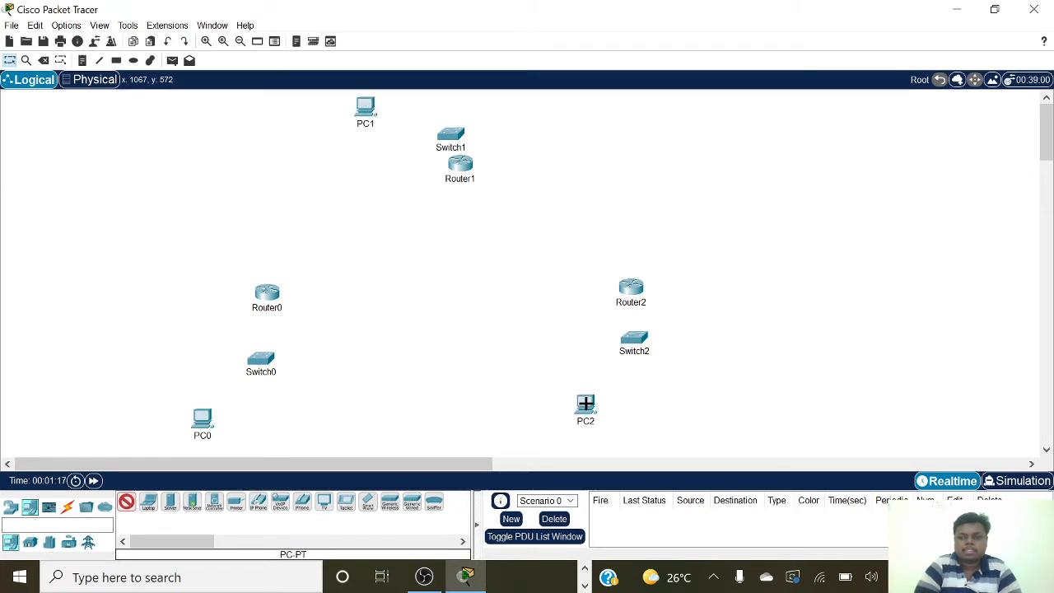
# Step: Add three Laptop-PT laptops, one beside each switch on its right side, opposite the PC
pyautogui.click(147, 506)
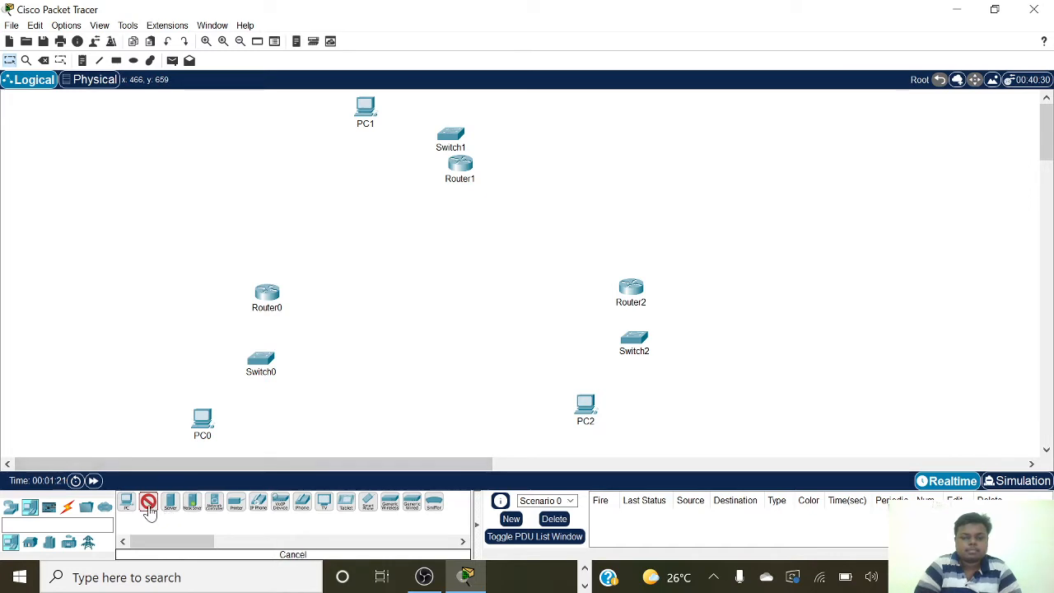
pyautogui.click(300, 421)
pyautogui.click(514, 100)
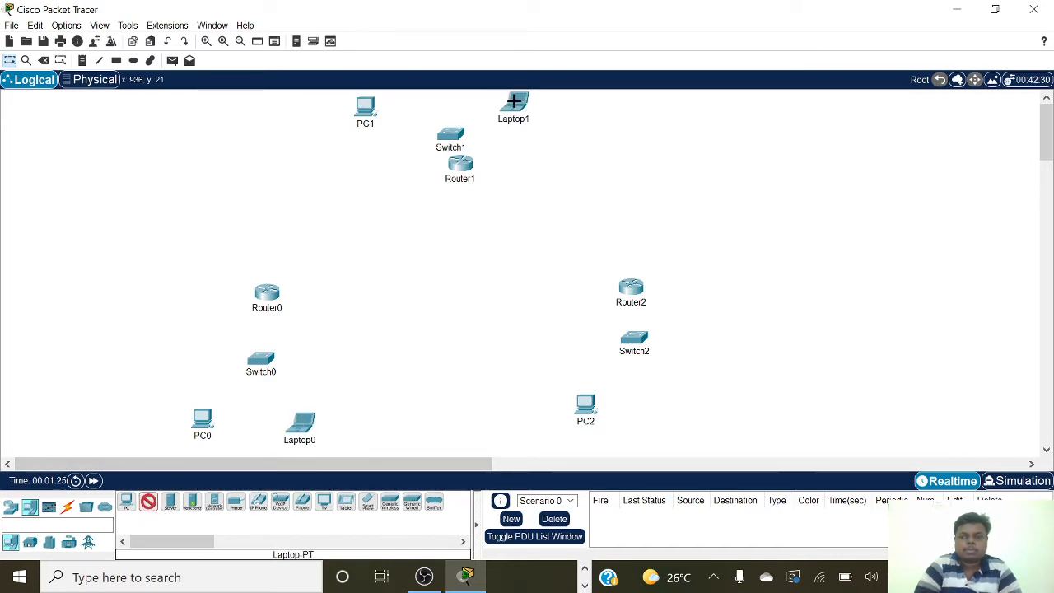
pyautogui.click(694, 379)
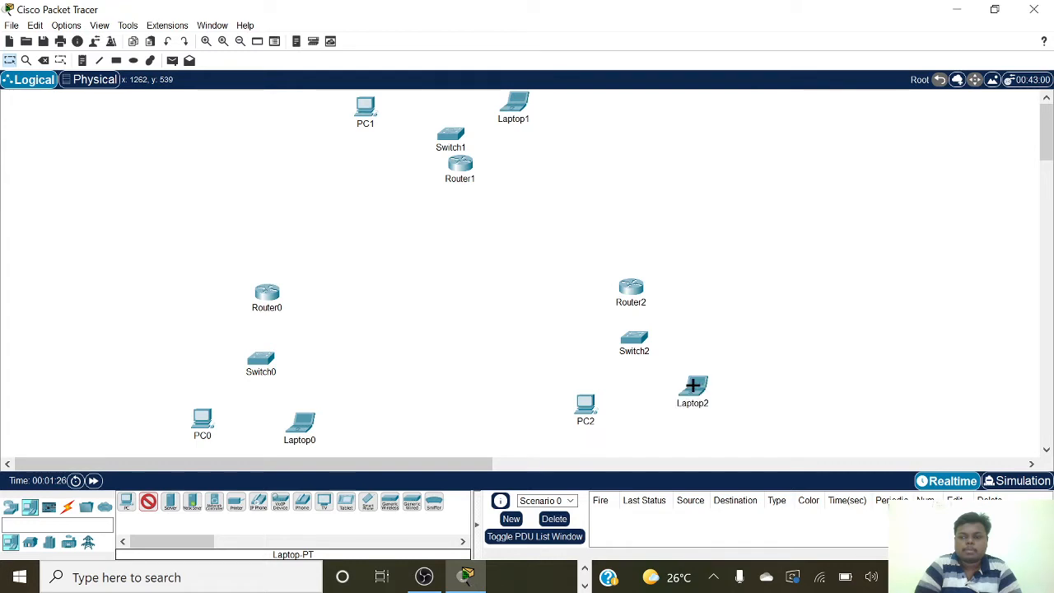
pyautogui.click(475, 372)
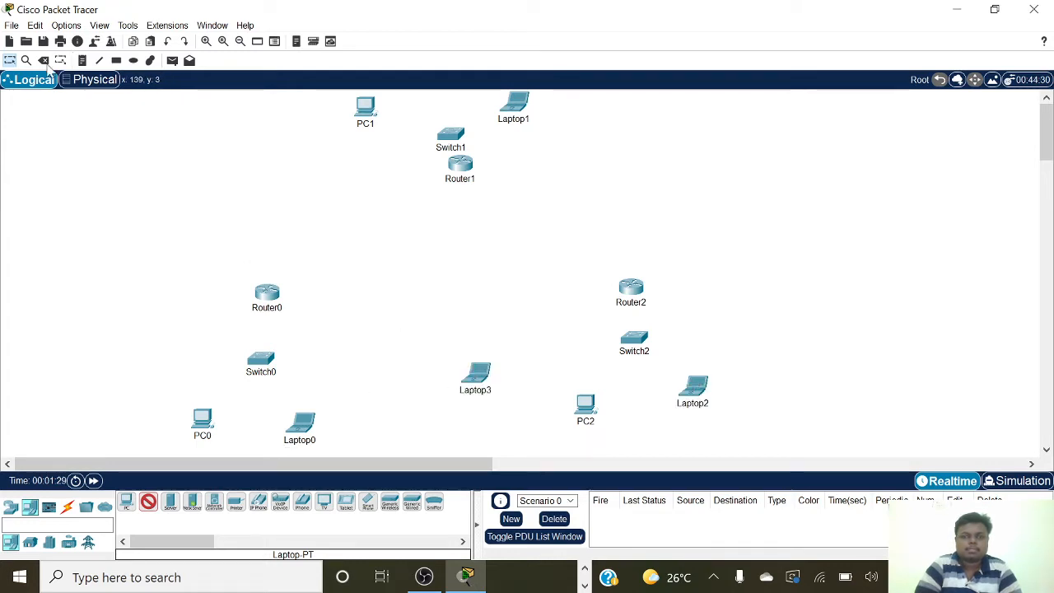
pyautogui.click(44, 62)
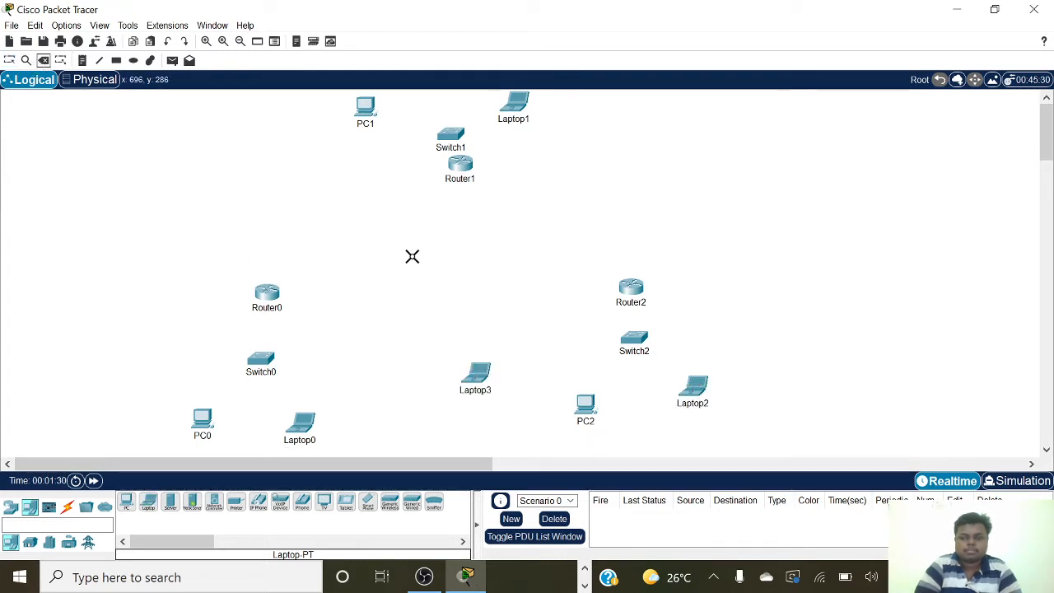
pyautogui.click(480, 372)
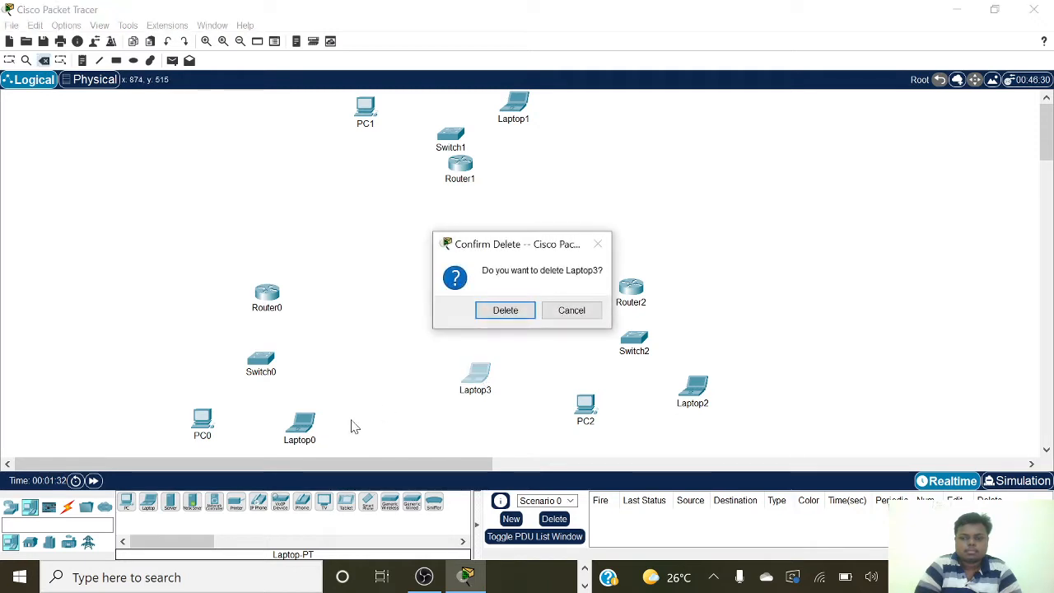
pyautogui.click(507, 309)
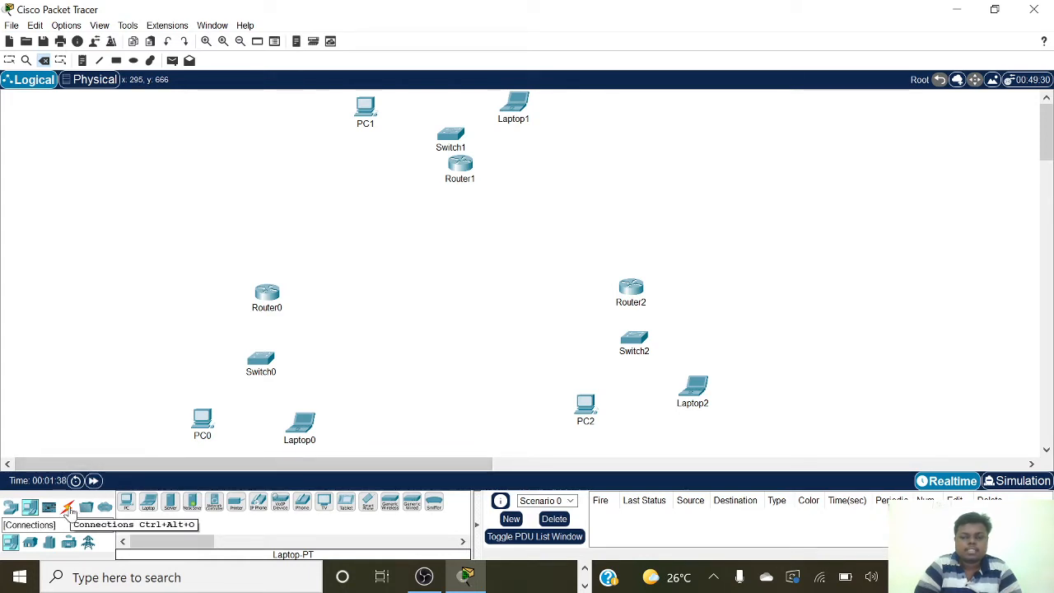
# Step: Connect PC0's FastEthernet0 port to FastEthernet0/1 on Switch0 with a copper straight-through cable
pyautogui.click(68, 508)
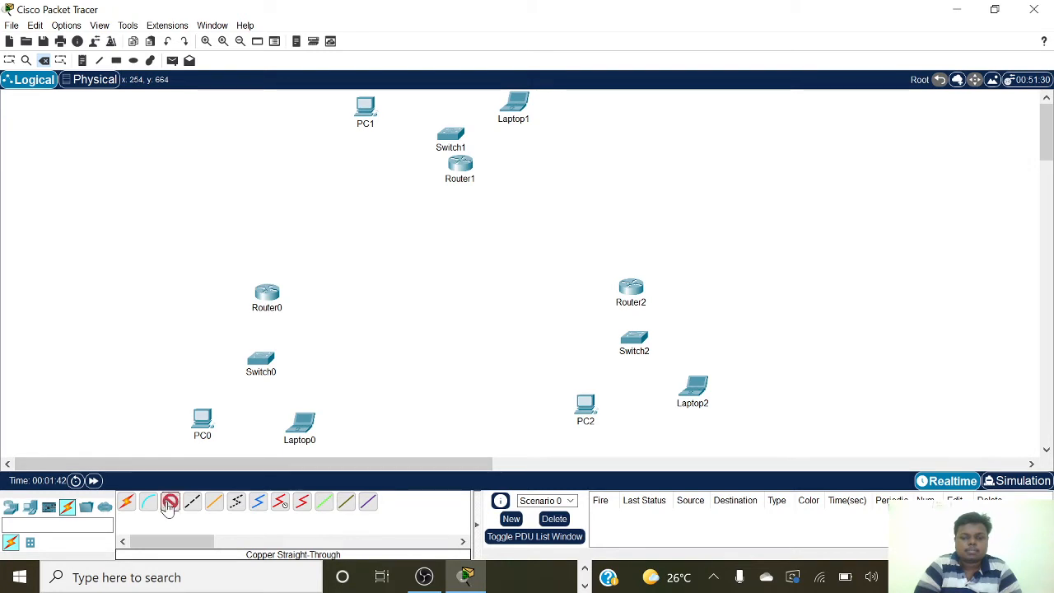
pyautogui.click(199, 414)
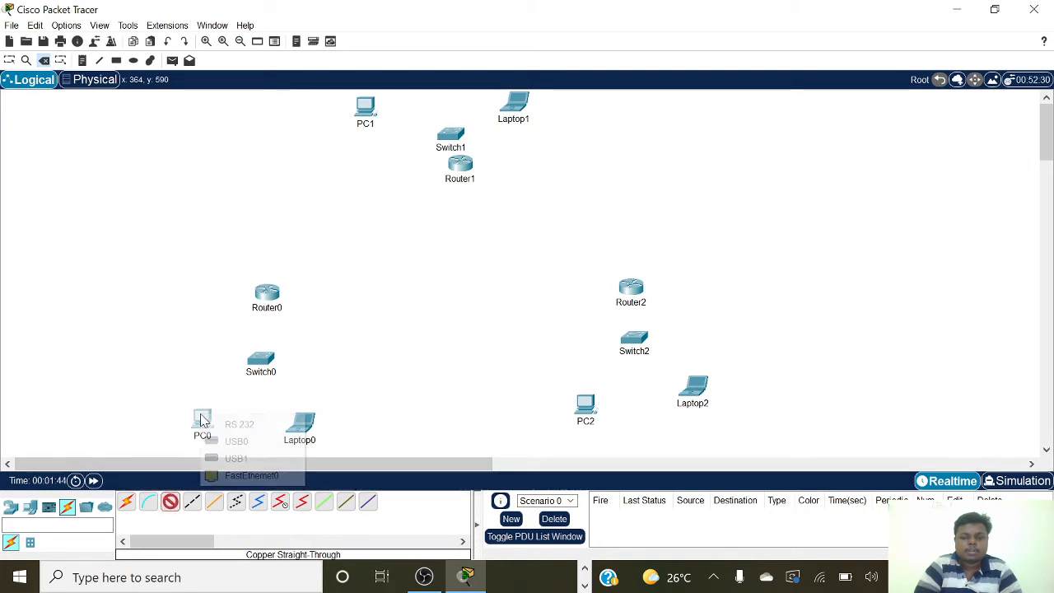
pyautogui.click(239, 475)
pyautogui.click(257, 360)
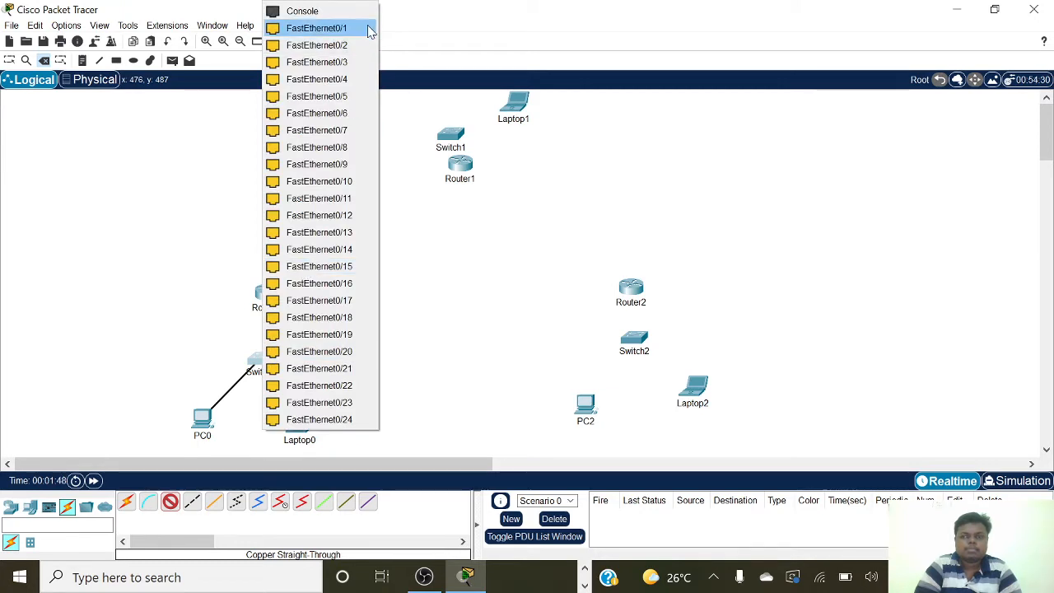
pyautogui.click(368, 28)
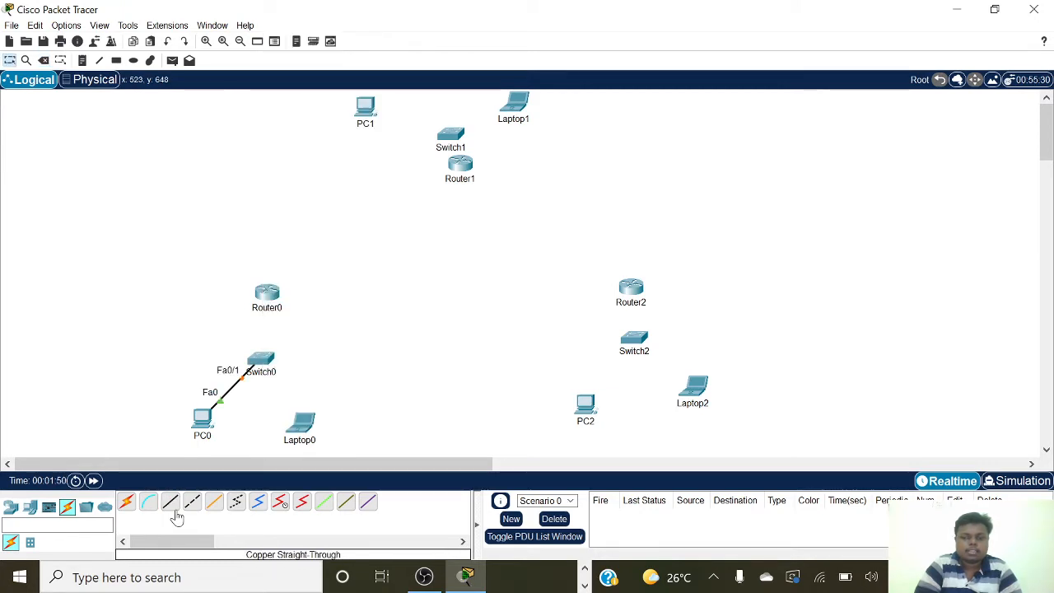
# Step: Connect Laptop0's FastEthernet0 port to FastEthernet0/2 on Switch0 with a copper straight-through cable
pyautogui.click(301, 427)
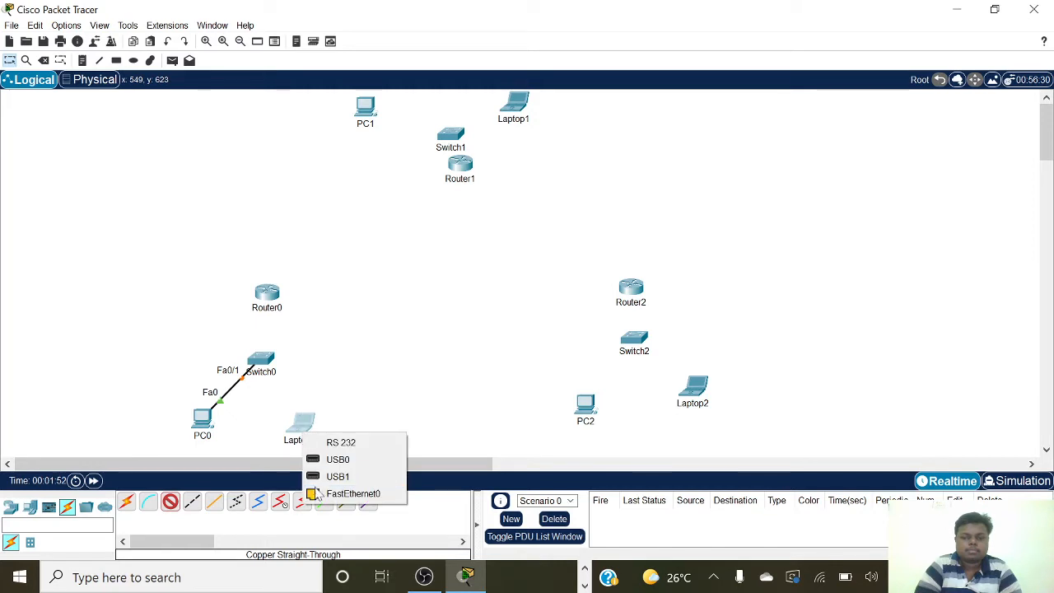
pyautogui.click(352, 493)
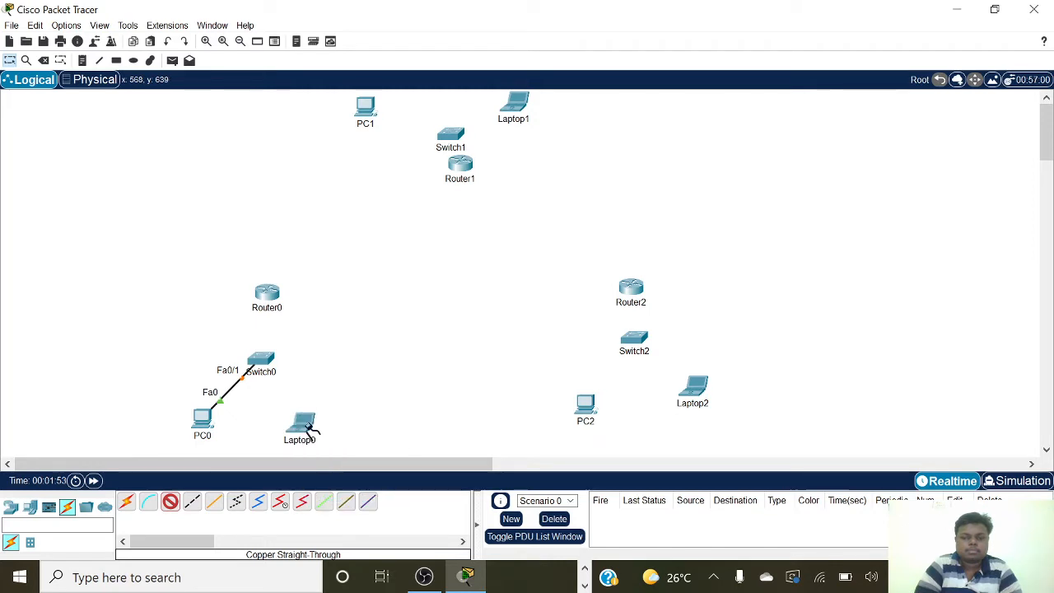
pyautogui.click(260, 356)
pyautogui.click(354, 29)
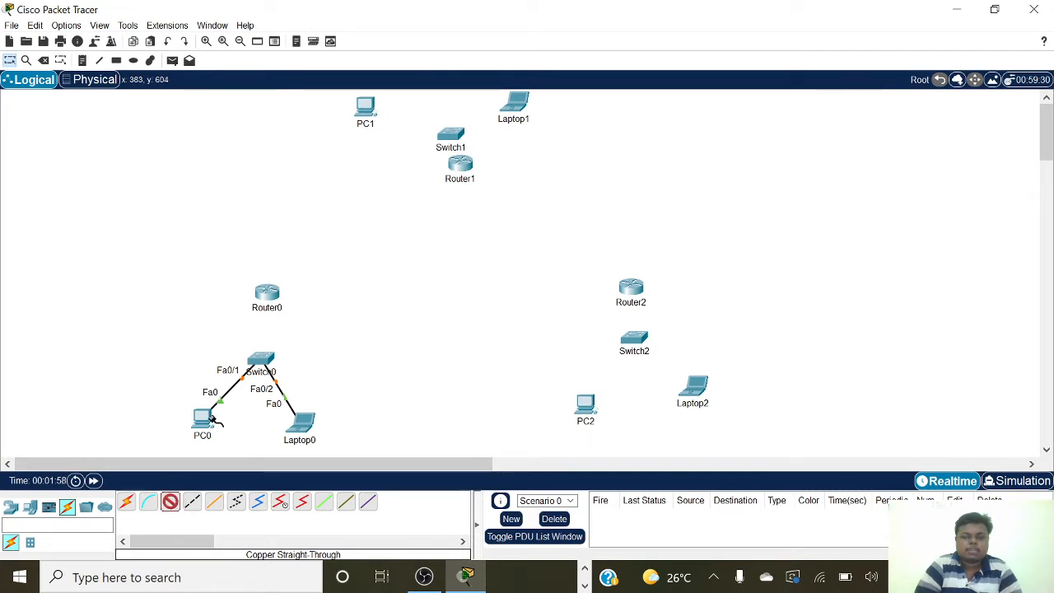
# Step: Connect FastEthernet0/3 on Switch0 to FastEthernet0/0 on Router0 with a copper straight-through cable
pyautogui.click(260, 356)
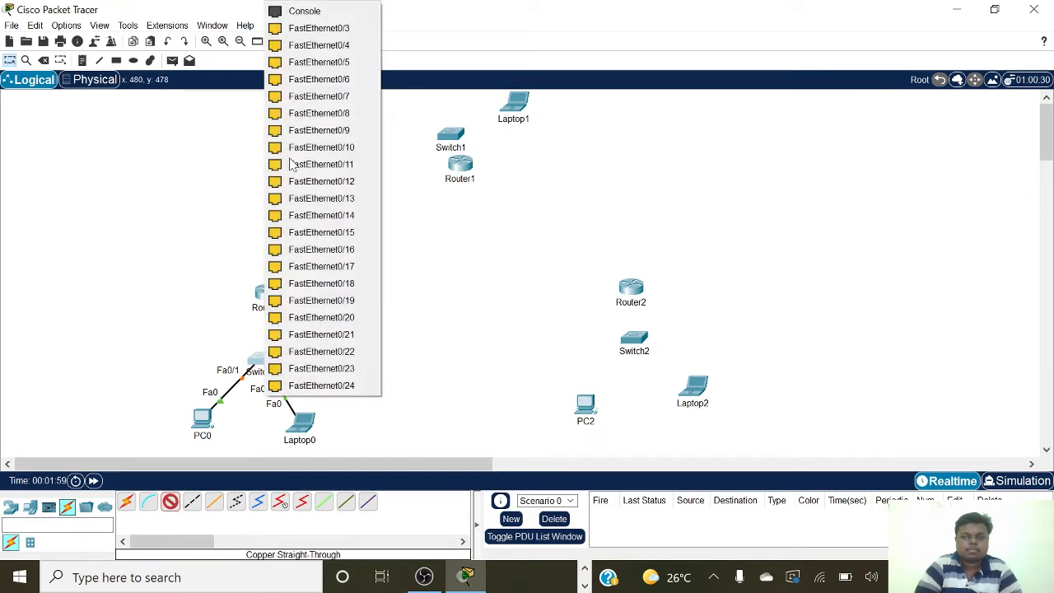
pyautogui.click(352, 28)
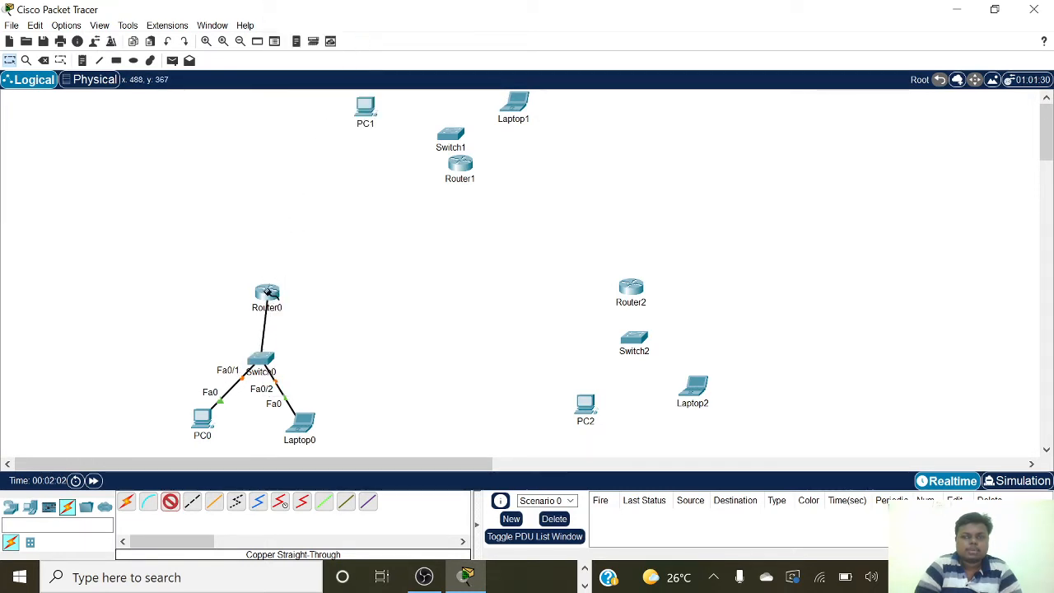
pyautogui.click(269, 294)
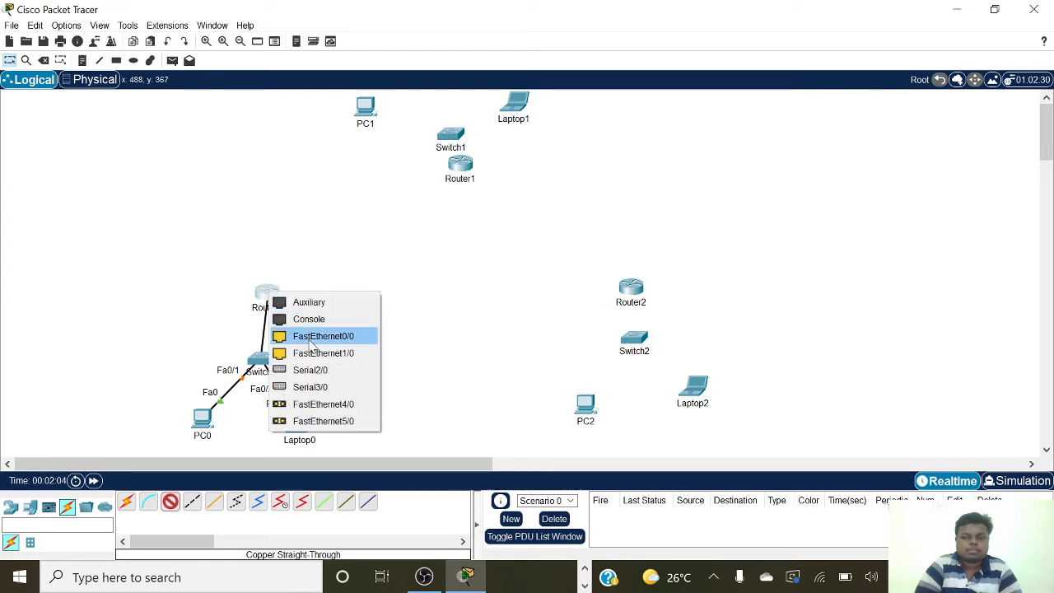
pyautogui.click(310, 342)
# Step: Connect PC2's FastEthernet0 port to FastEthernet0/1 on Switch2 with a copper straight-through cable
pyautogui.click(171, 502)
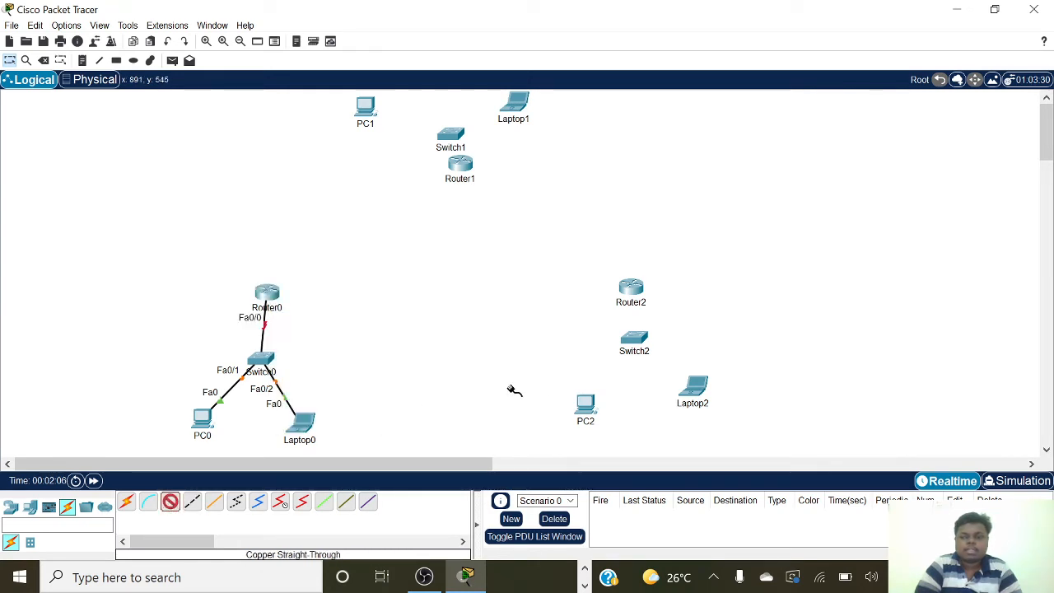
pyautogui.click(588, 403)
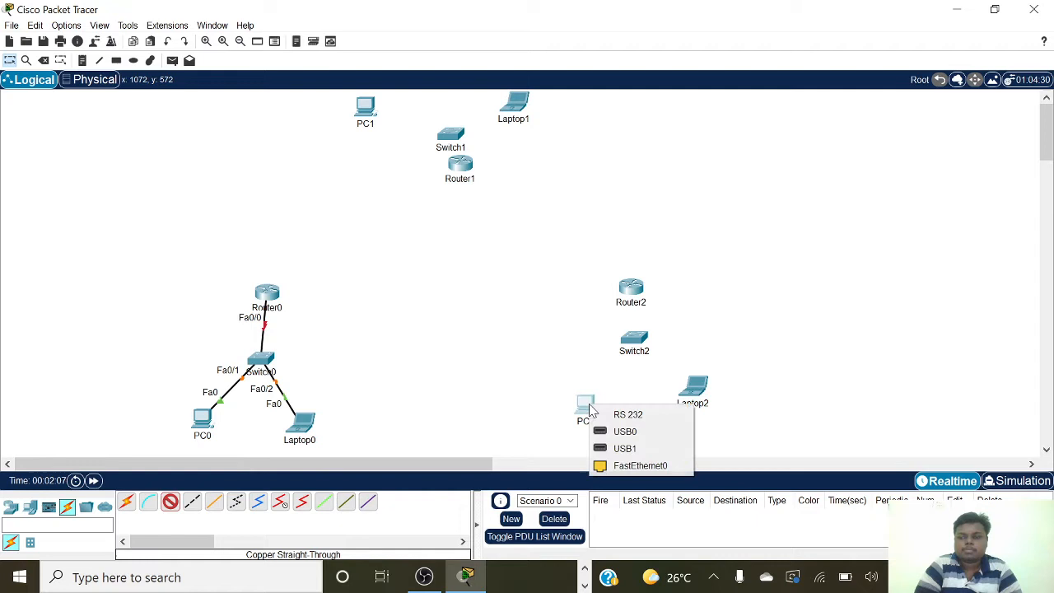
pyautogui.click(630, 465)
pyautogui.click(633, 339)
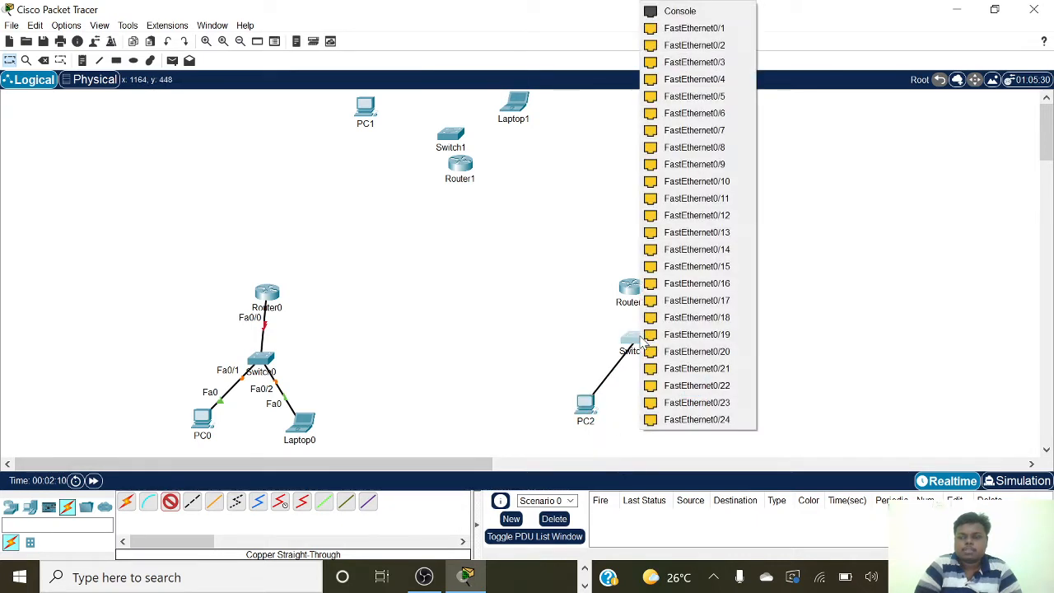
pyautogui.click(694, 28)
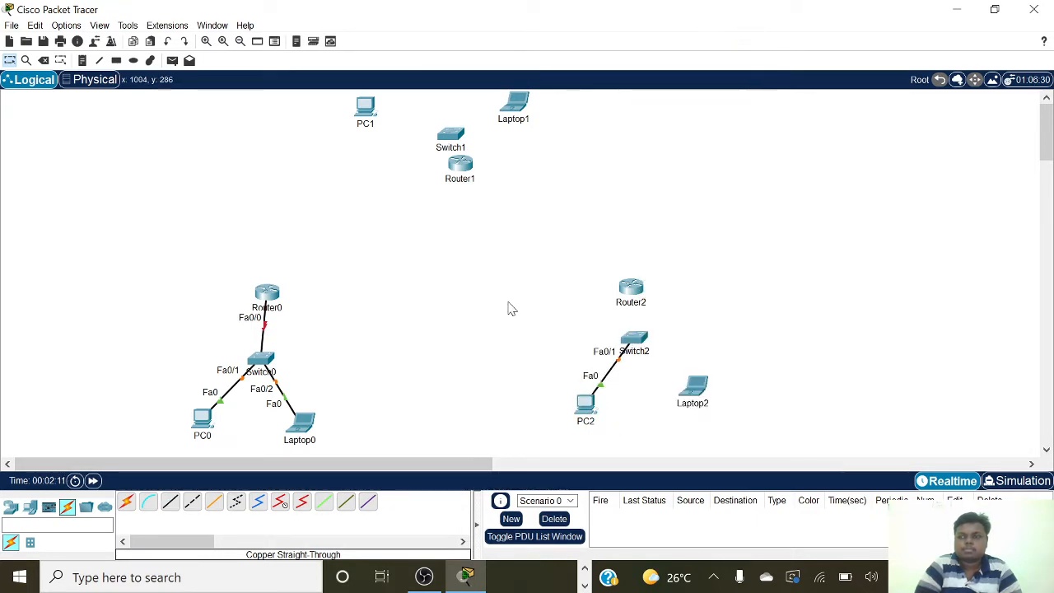
# Step: Connect Laptop2's FastEthernet0 port to FastEthernet0/2 on Switch2 with a copper straight-through cable
pyautogui.click(170, 503)
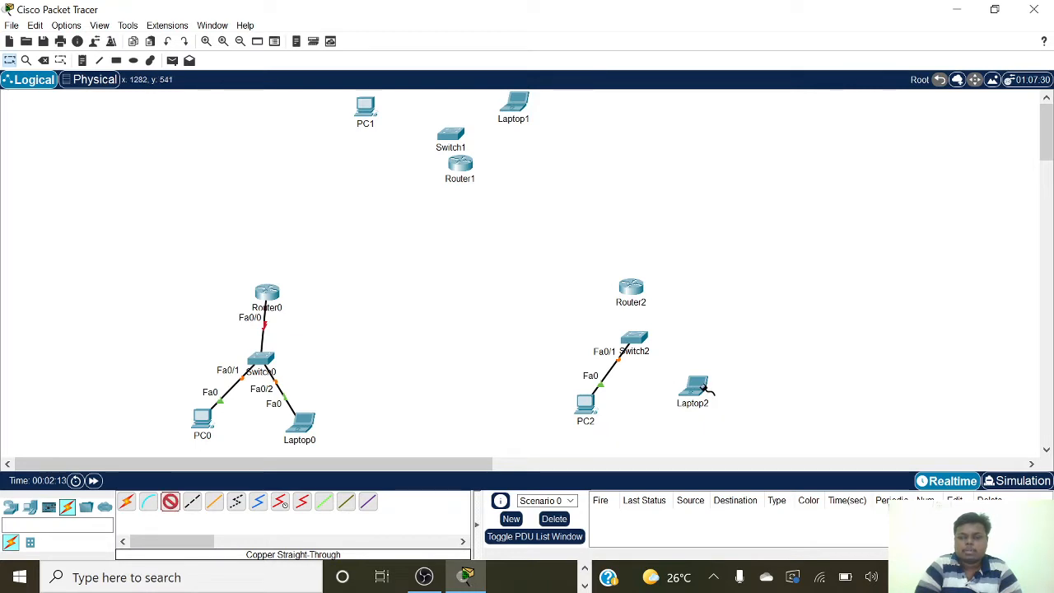
pyautogui.click(696, 385)
pyautogui.click(736, 448)
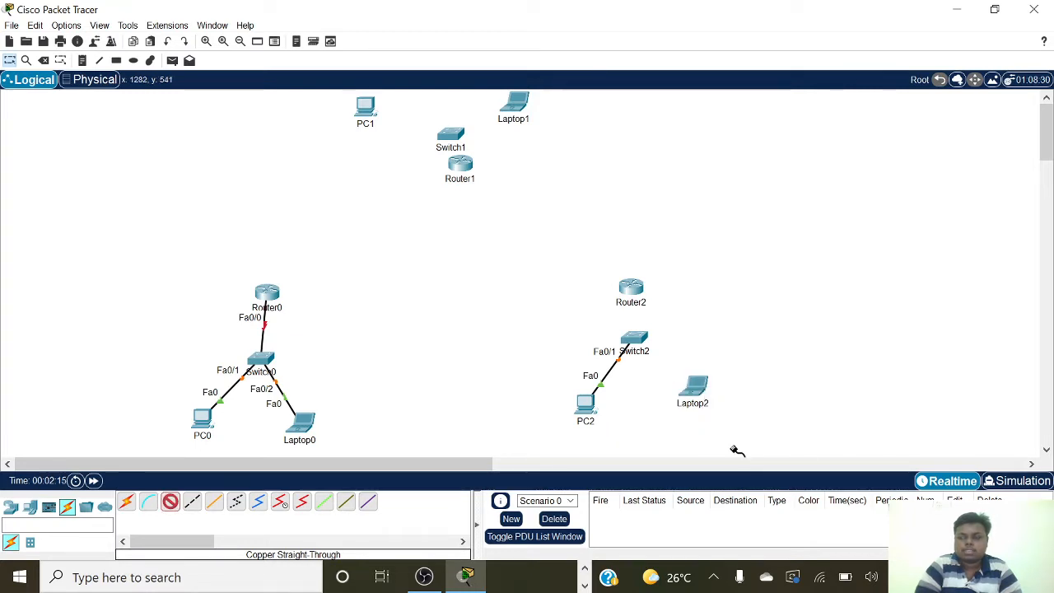
pyautogui.click(635, 336)
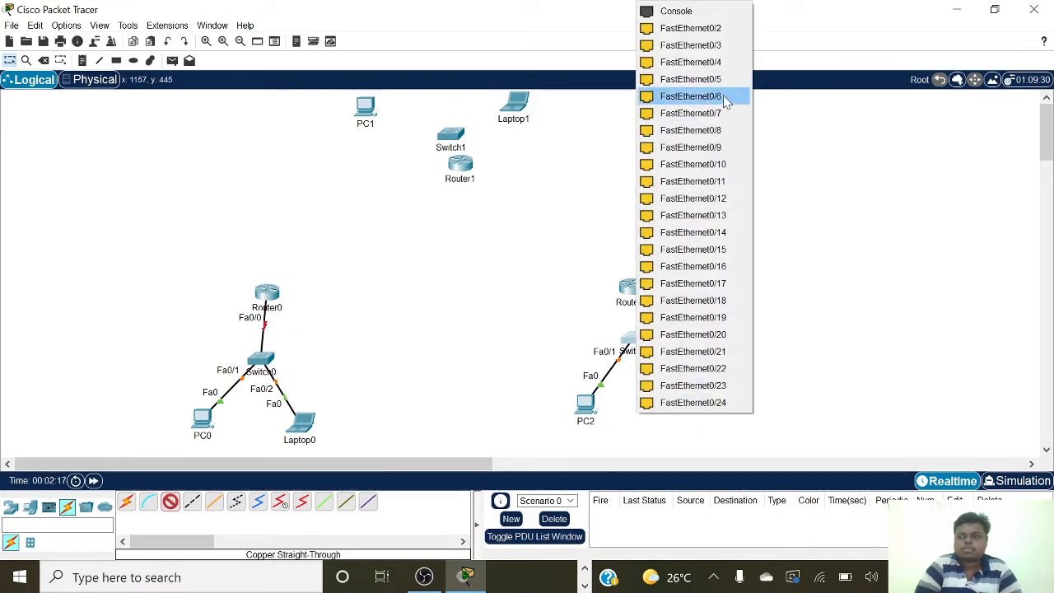
pyautogui.click(743, 31)
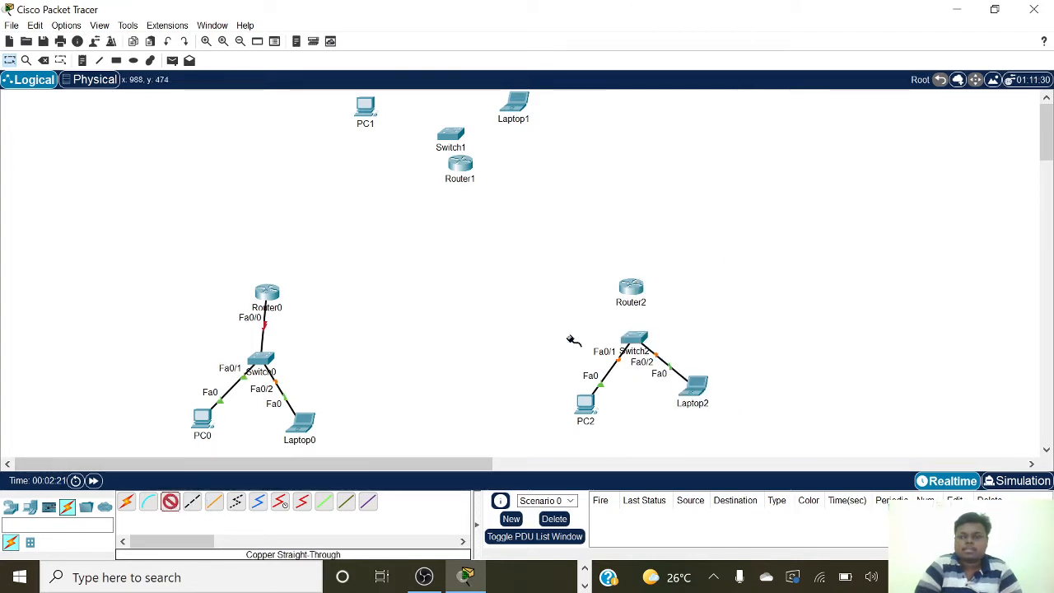
# Step: Connect FastEthernet0/3 on Switch2 to FastEthernet0/0 on Router2 with a copper straight-through cable
pyautogui.click(634, 338)
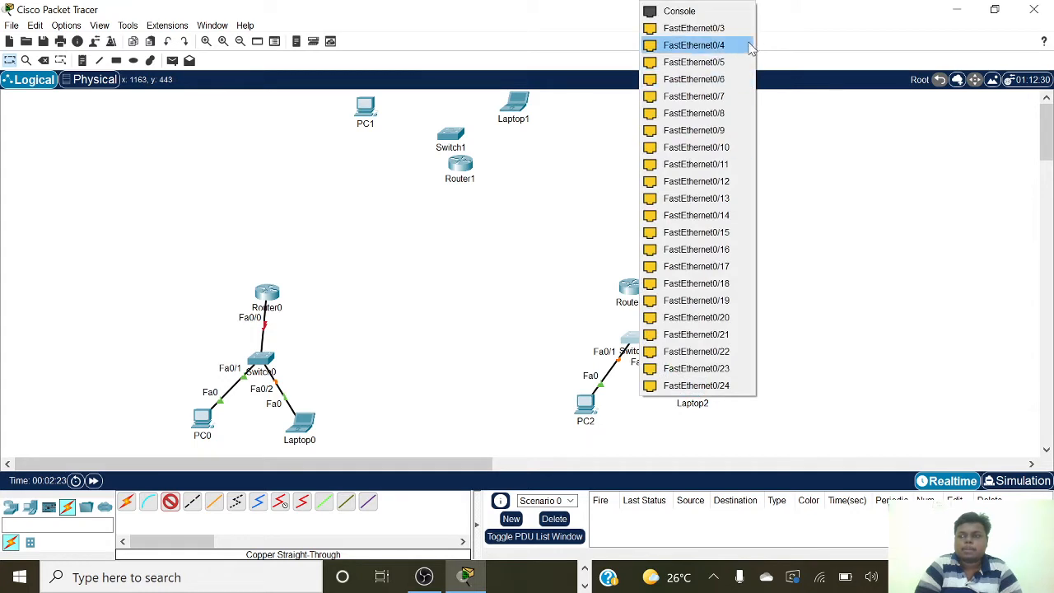
pyautogui.click(743, 30)
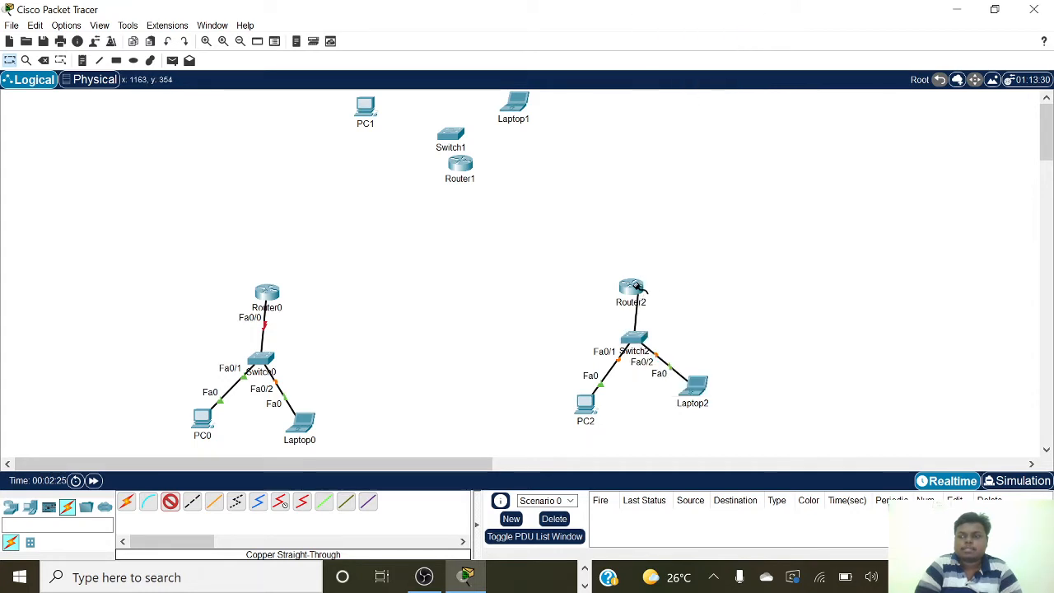
pyautogui.click(632, 286)
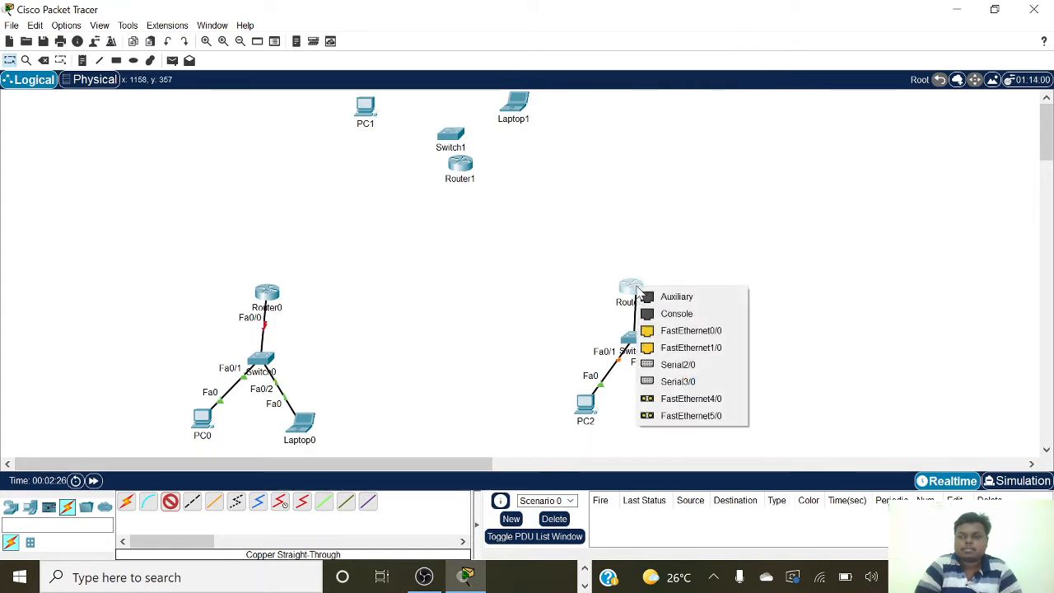
pyautogui.click(668, 331)
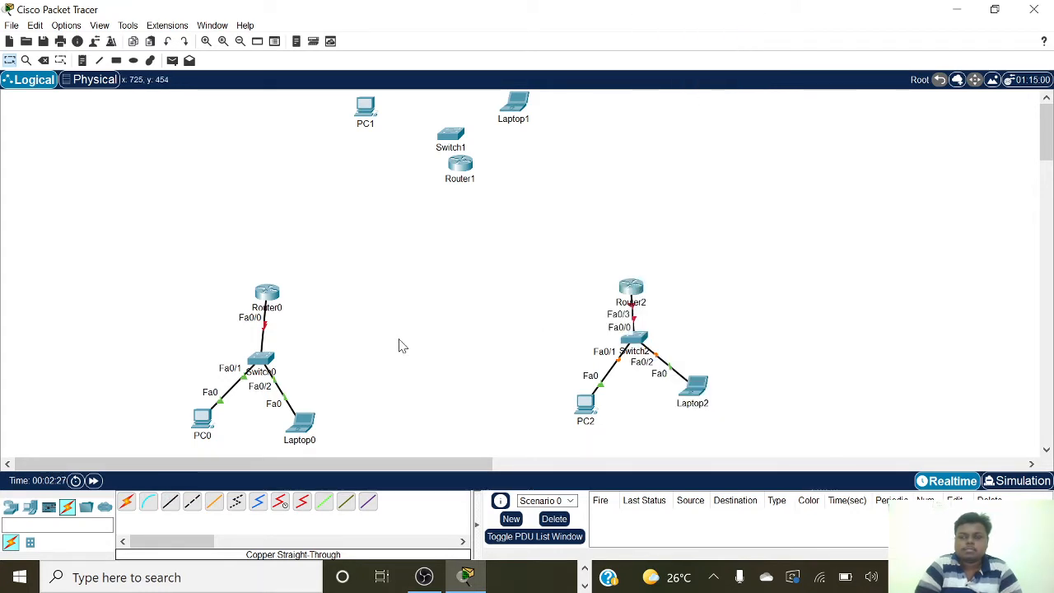
# Step: Connect PC1's FastEthernet0 port to FastEthernet0/1 on Switch1 with a copper straight-through cable
pyautogui.click(170, 504)
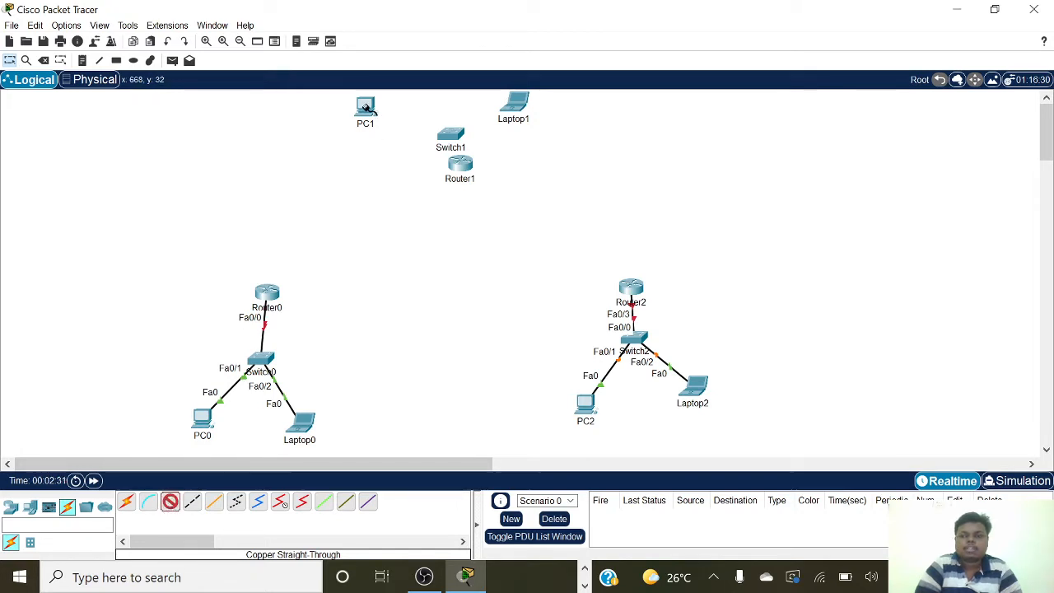
pyautogui.click(364, 107)
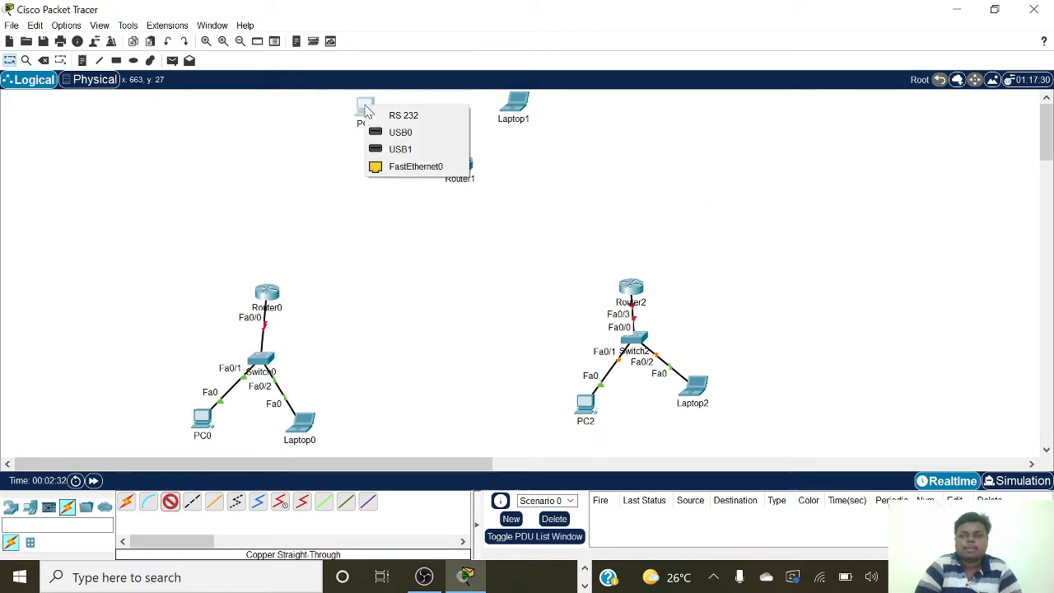
pyautogui.click(396, 166)
pyautogui.click(451, 134)
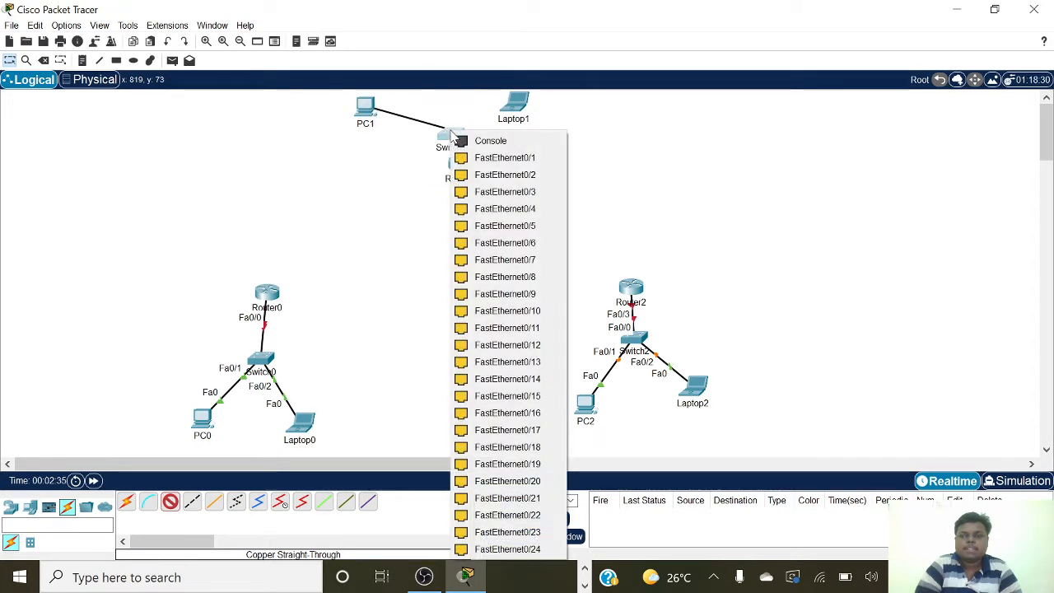
pyautogui.click(482, 162)
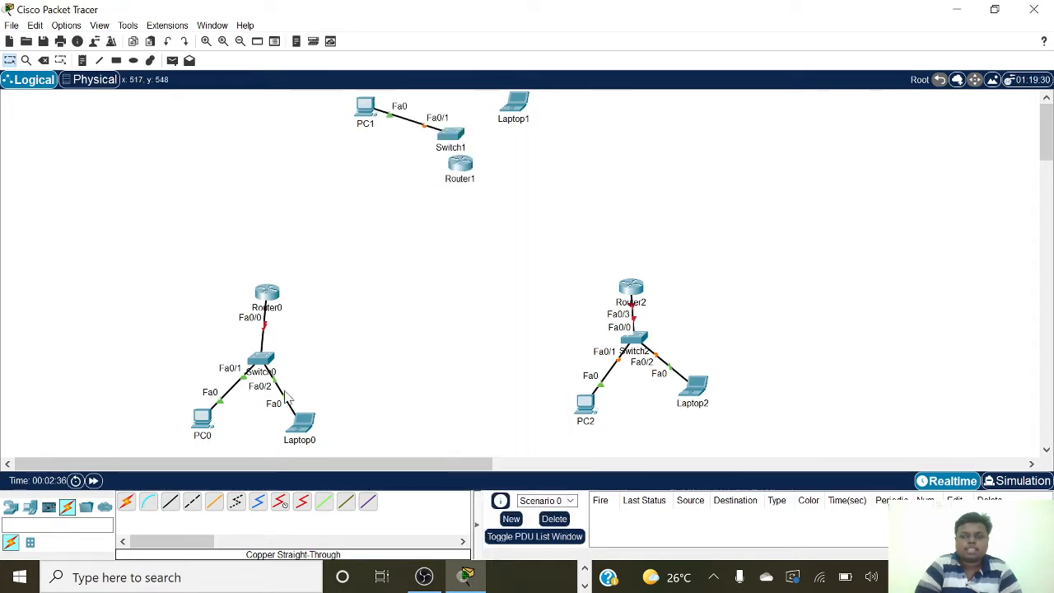
# Step: Connect Laptop1's FastEthernet0 port to FastEthernet0/2 on Switch1 with a copper straight-through cable
pyautogui.click(170, 502)
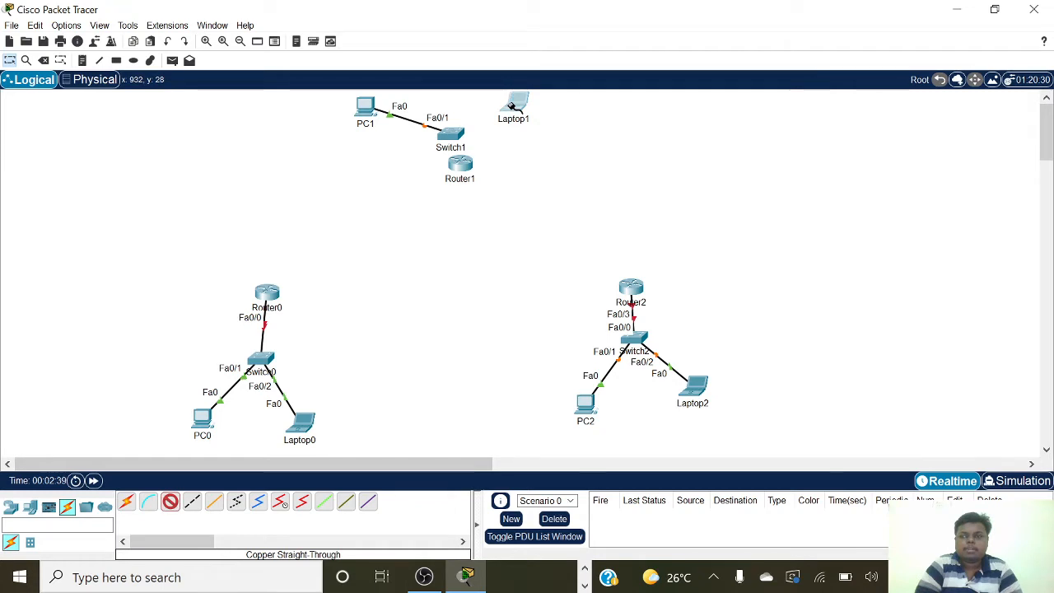
pyautogui.click(513, 104)
pyautogui.click(531, 167)
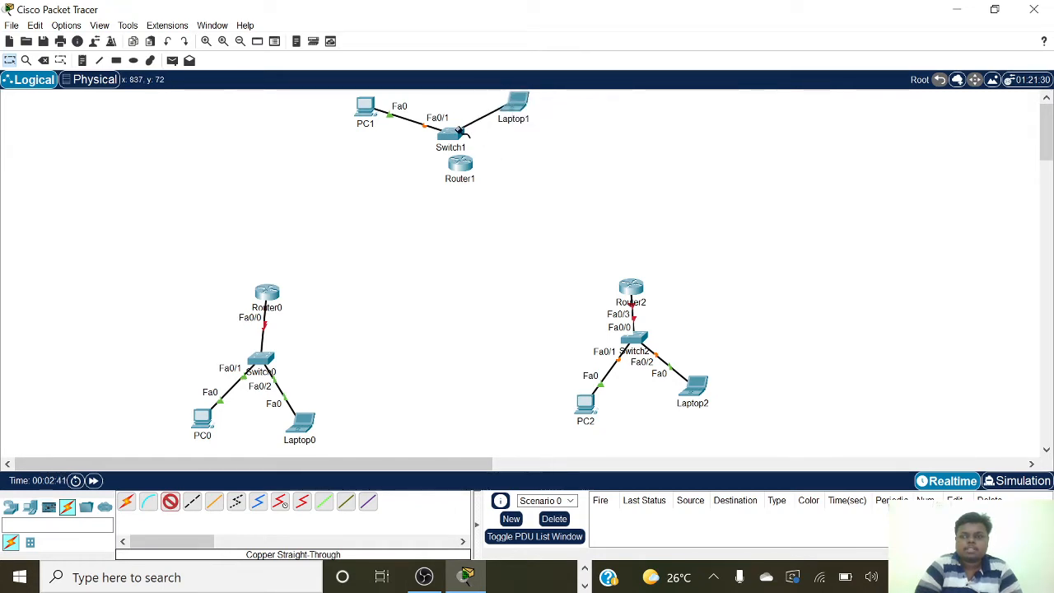
pyautogui.click(452, 135)
pyautogui.click(494, 156)
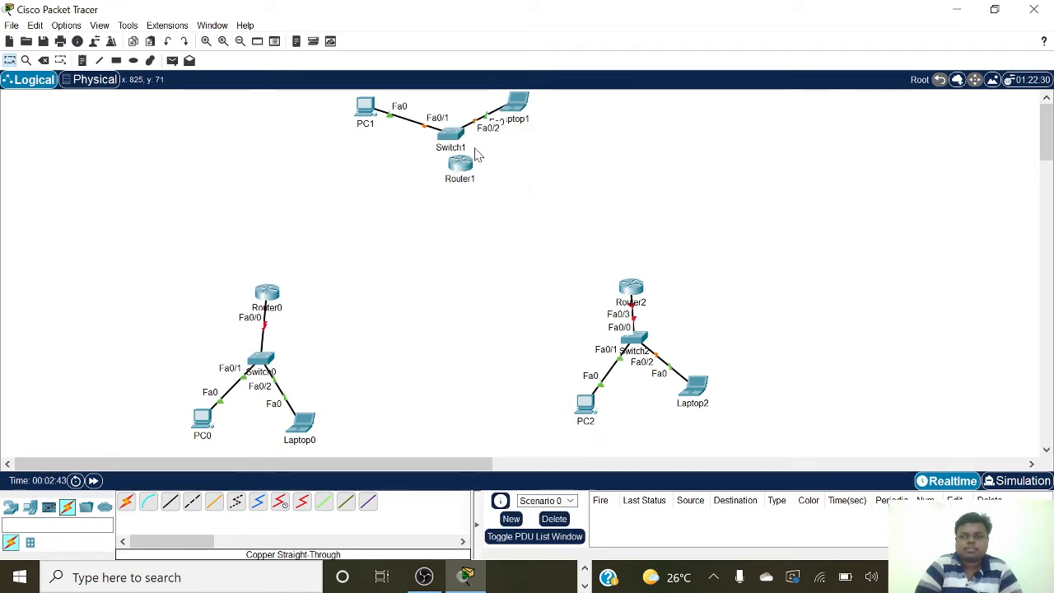
# Step: Connect the next free FastEthernet port on Switch1 to FastEthernet0/0 on Router1 with a copper straight-through cable
pyautogui.click(171, 502)
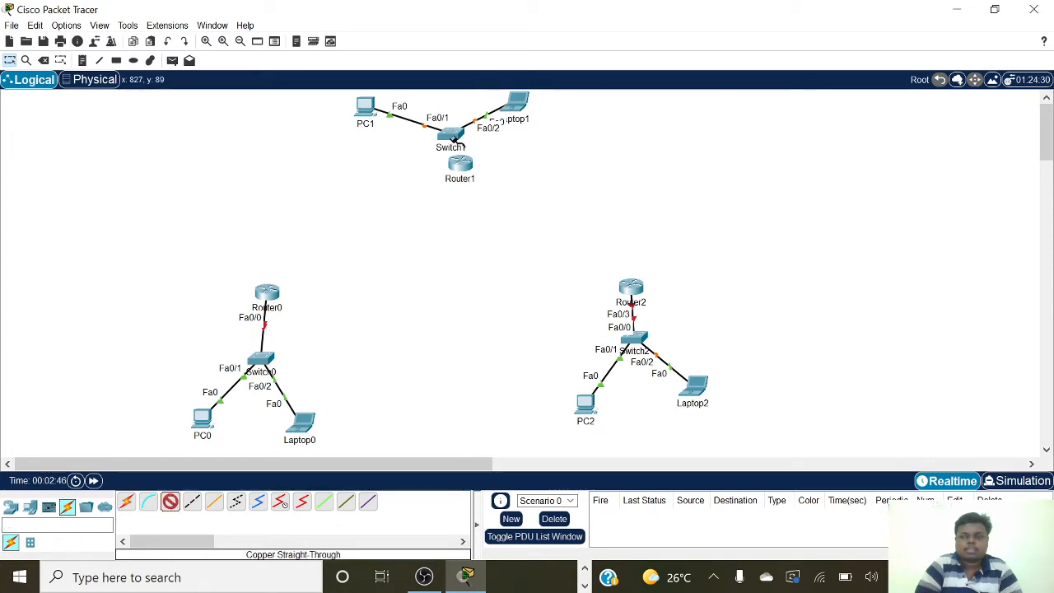
pyautogui.click(453, 138)
pyautogui.click(477, 168)
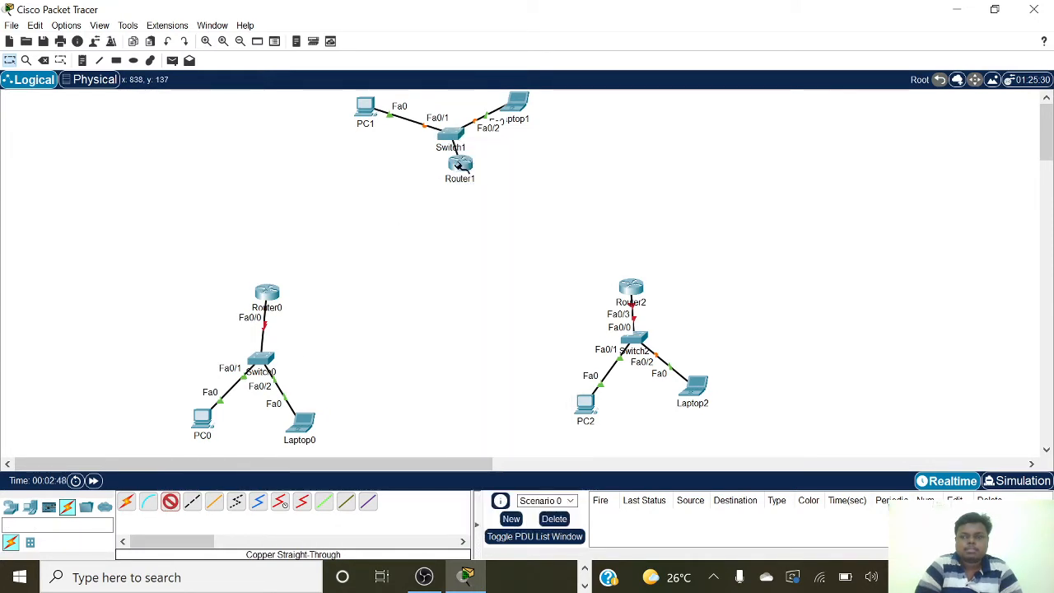
pyautogui.click(459, 164)
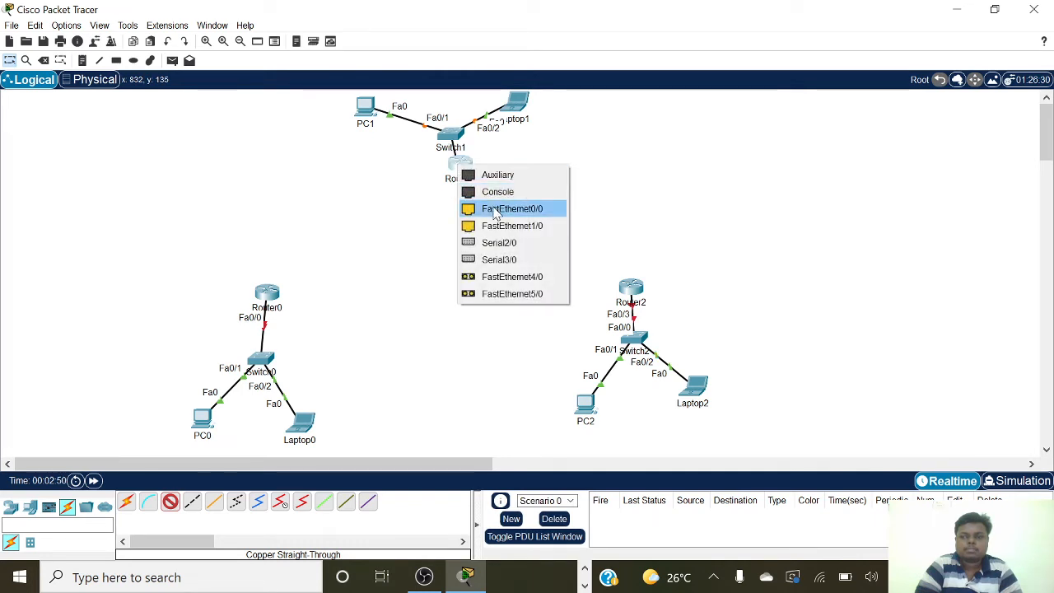
pyautogui.click(495, 210)
# Step: Space out the topology by moving Switch1 and Router1 downward and shifting Laptop0 and Laptop2 slightly outward from their switches
pyautogui.moveTo(458, 164); pyautogui.dragTo(447, 203)
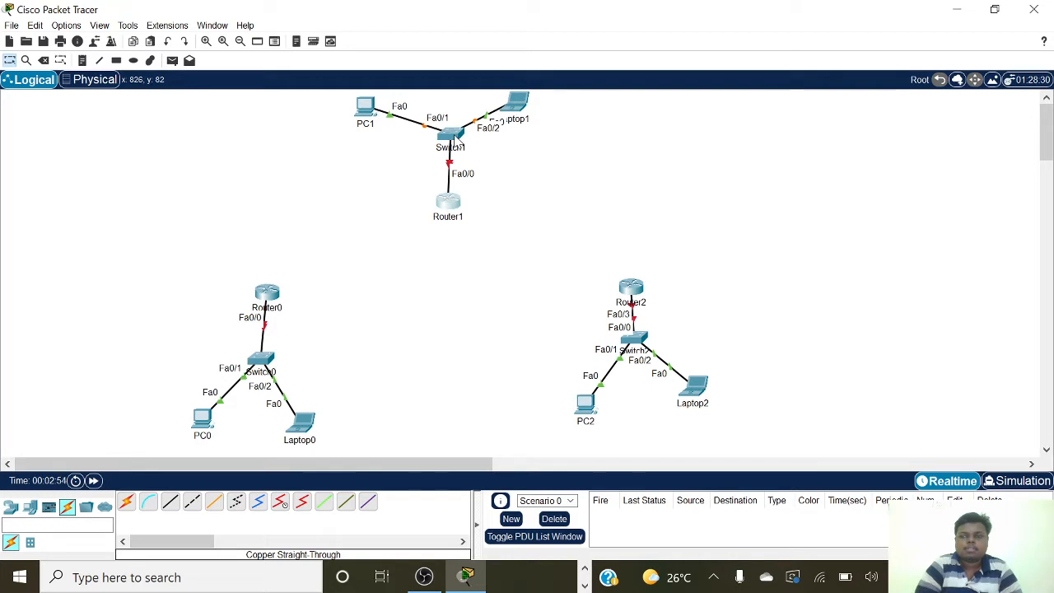
pyautogui.moveTo(455, 139); pyautogui.dragTo(451, 230)
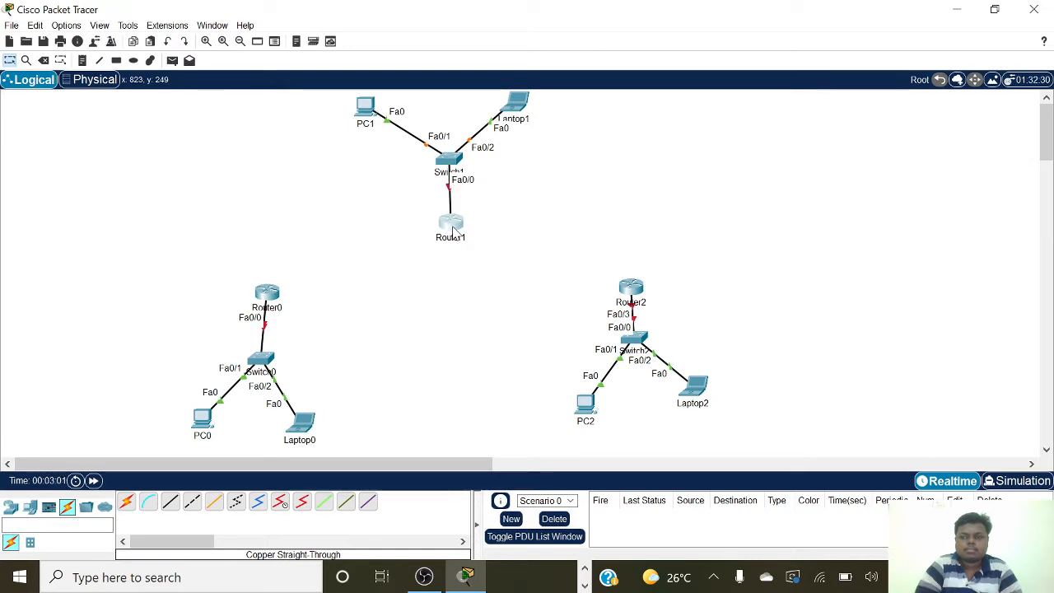
pyautogui.moveTo(310, 426); pyautogui.dragTo(322, 413)
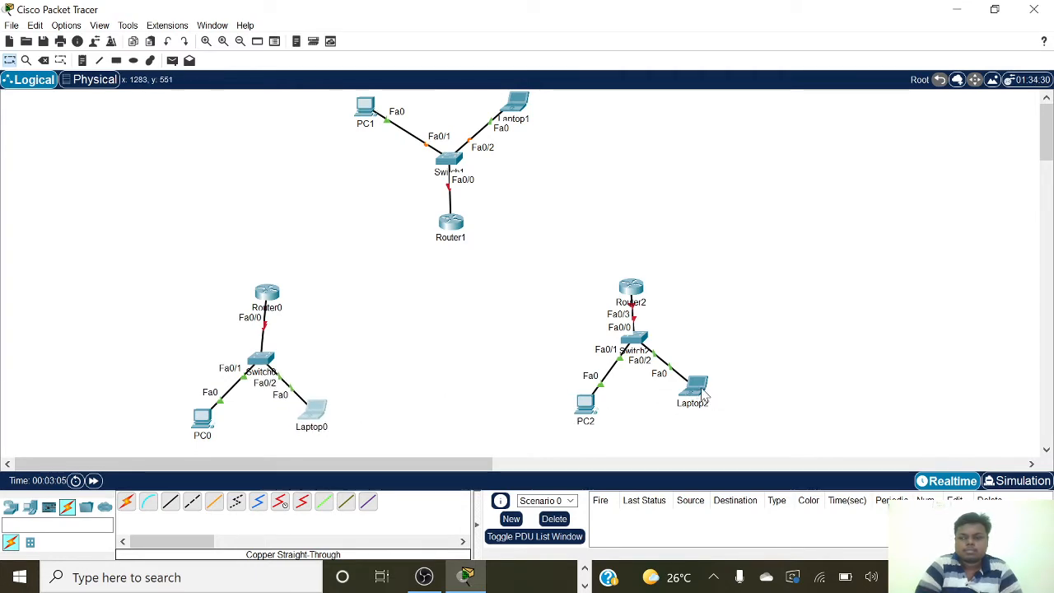
pyautogui.moveTo(698, 395); pyautogui.dragTo(703, 399)
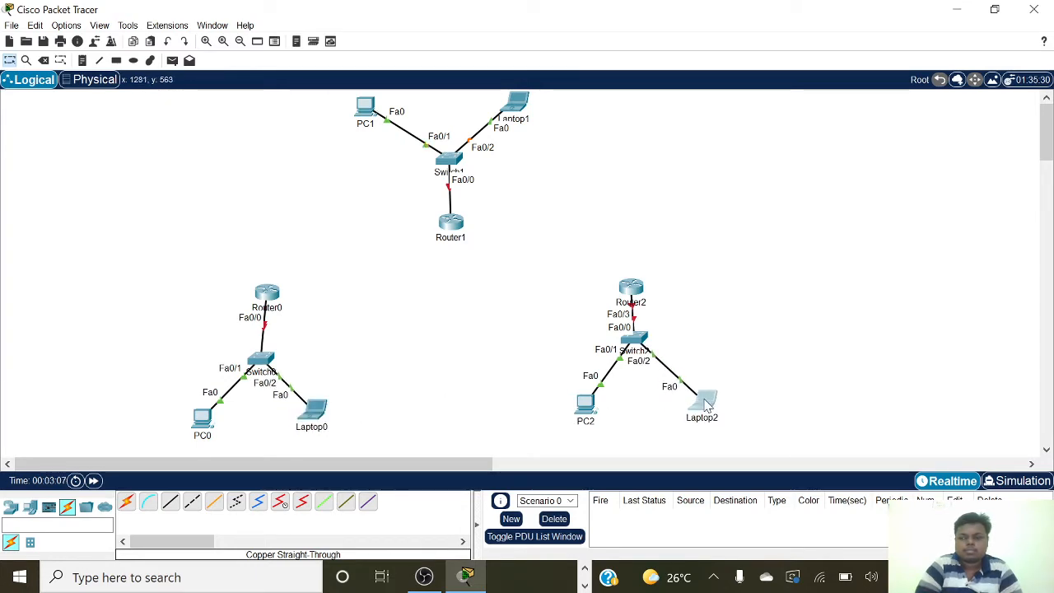
pyautogui.click(792, 366)
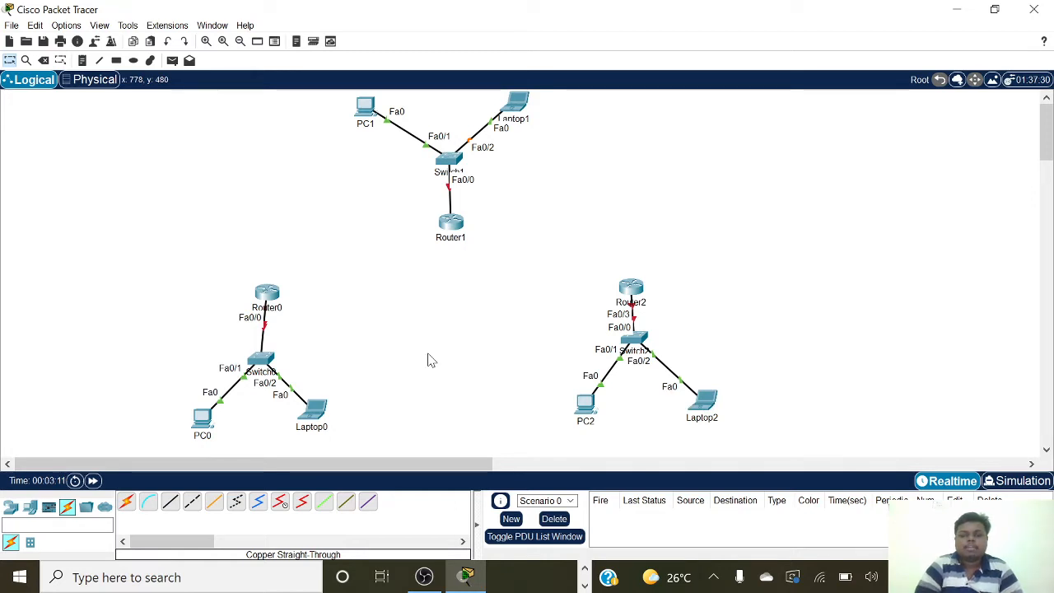
# Step: Give PC0 the static IPv4 address 192.168.1.1 with subnet mask 255.255.255.0 in its IP configuration
pyautogui.click(204, 419)
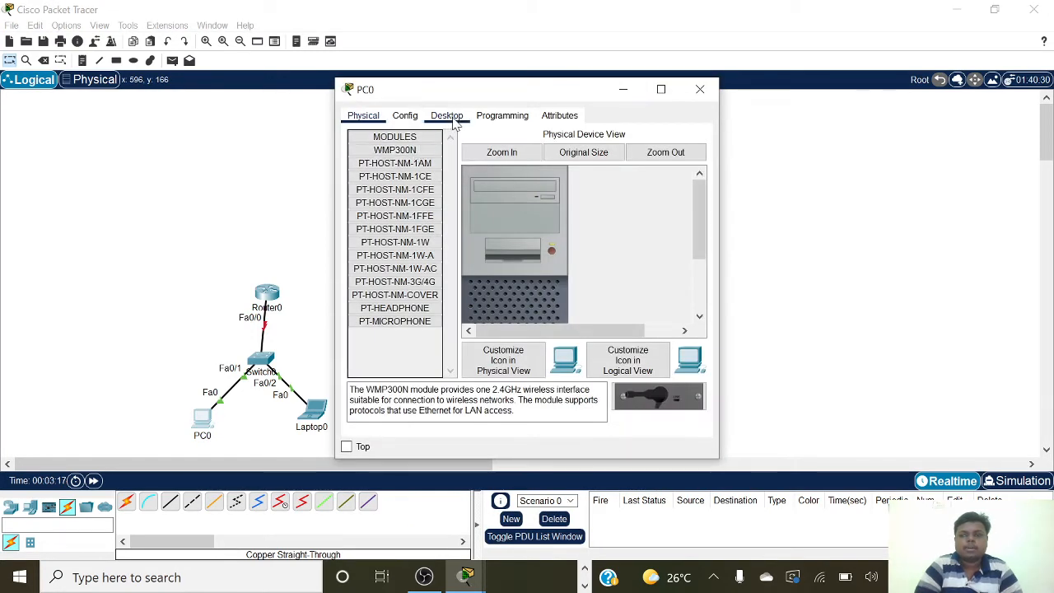
pyautogui.click(452, 120)
pyautogui.click(377, 157)
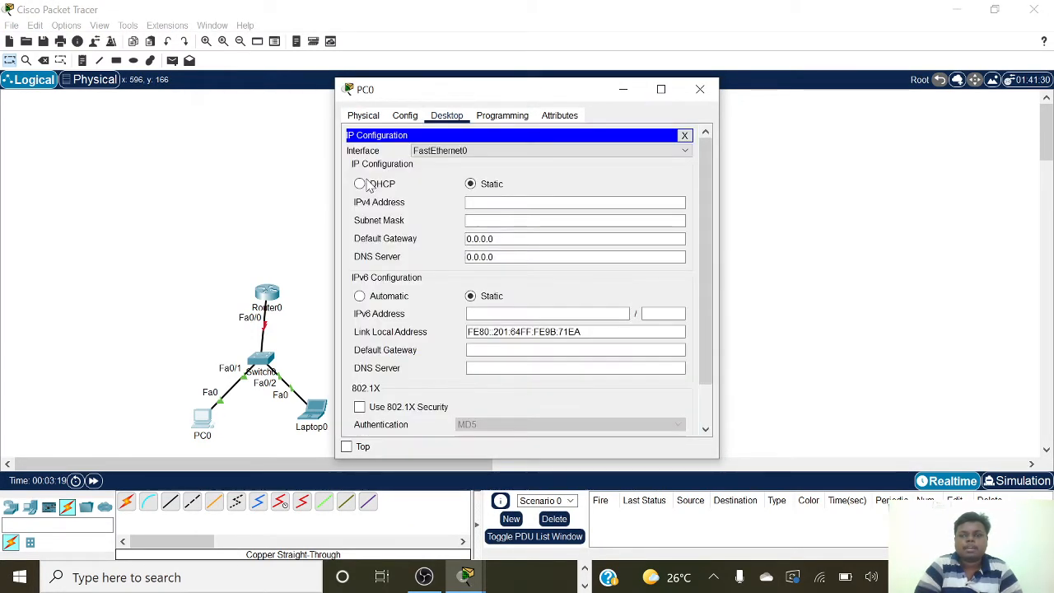
pyautogui.click(473, 202)
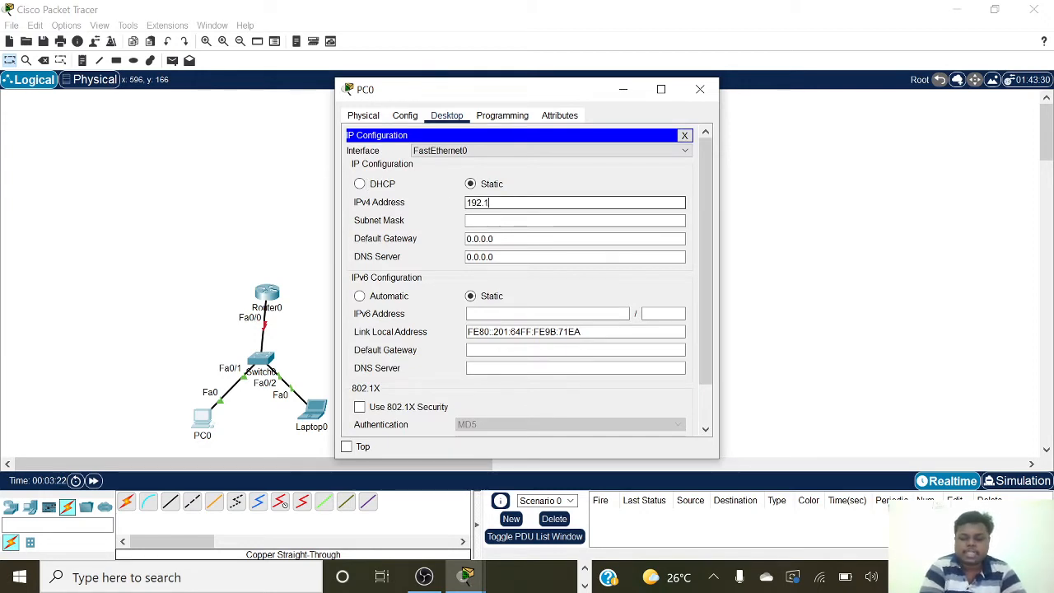
pyautogui.write('192.168.1.1')
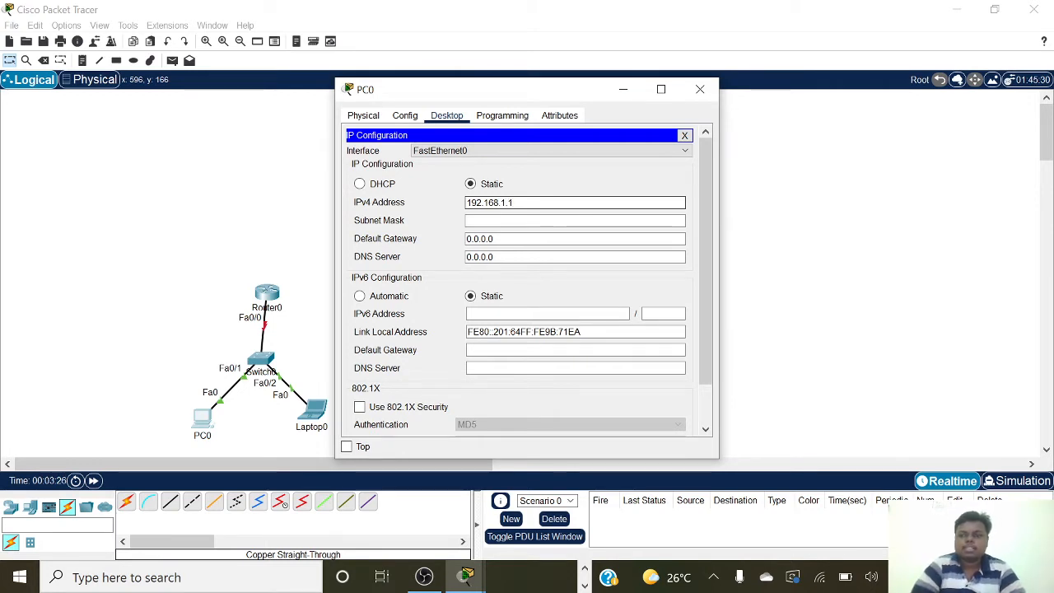
pyautogui.press('Tab')
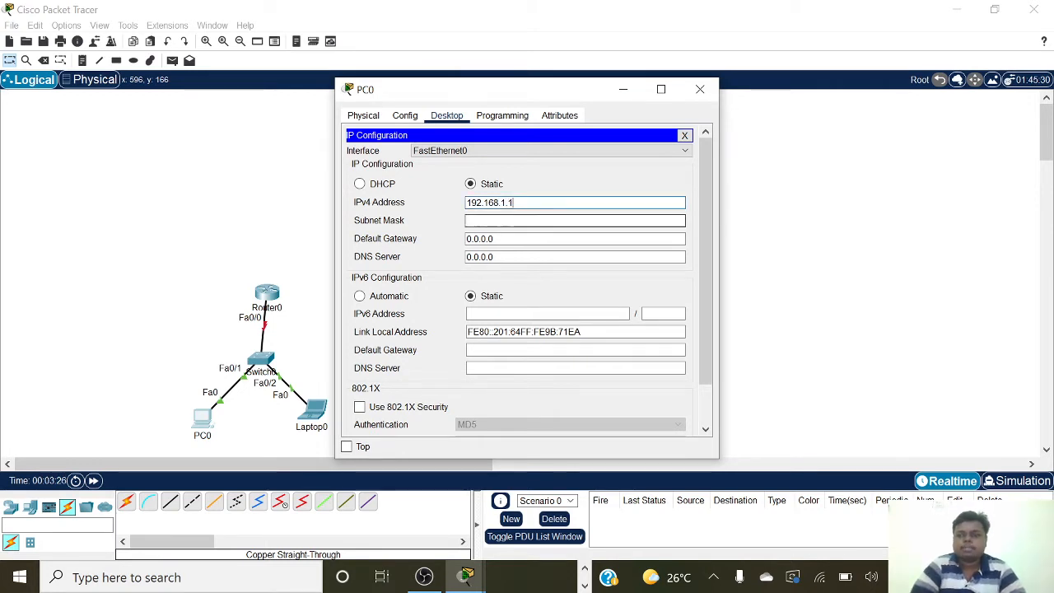
pyautogui.press('Tab')
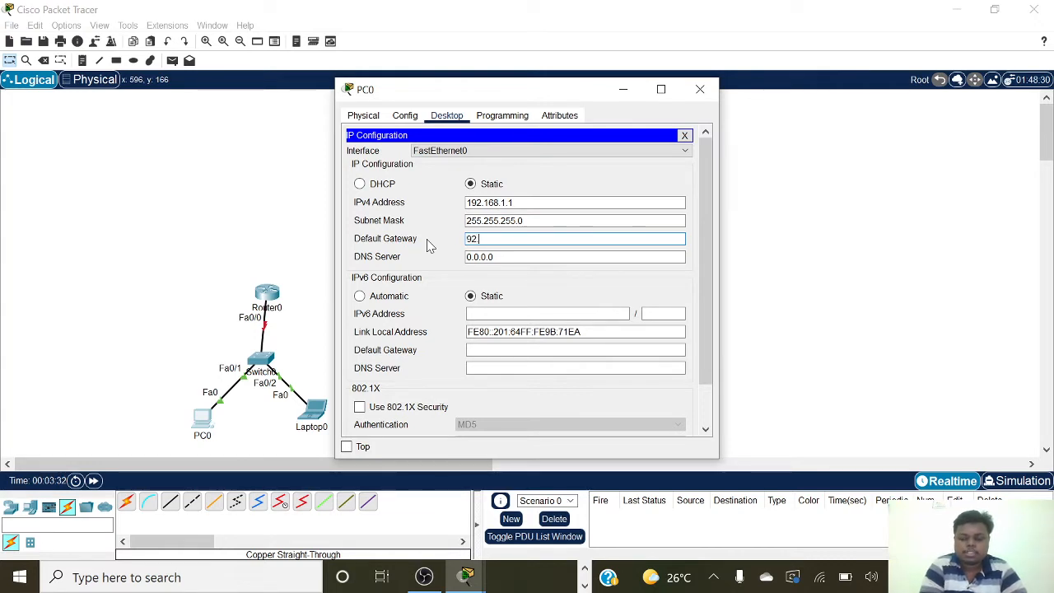
# Step: Set PC0's default gateway to 192.168.1.3 and close its configuration window
pyautogui.write('9')
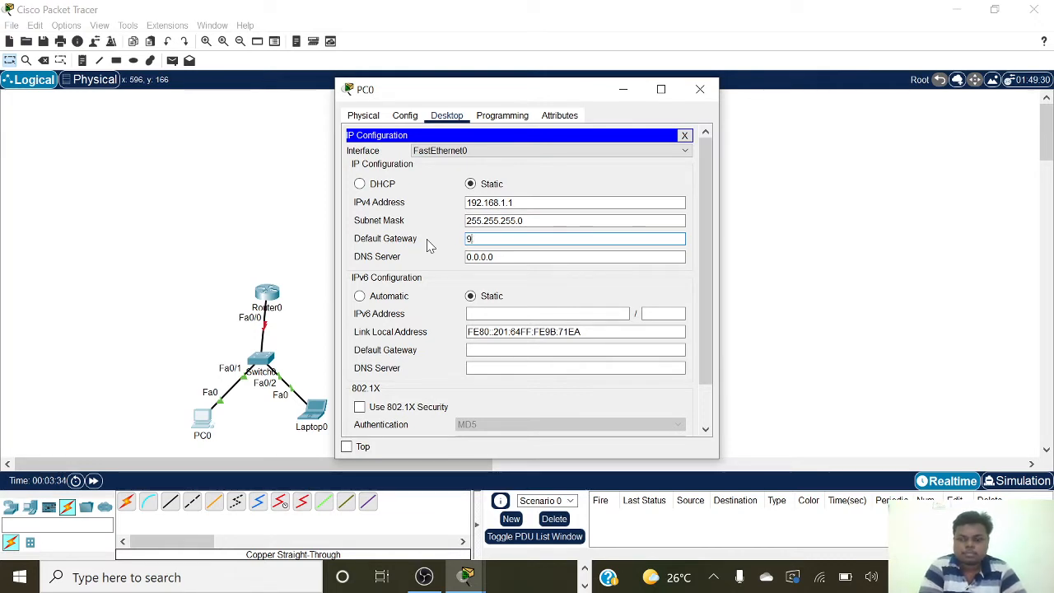
pyautogui.press('BackSpace')
pyautogui.write('192')
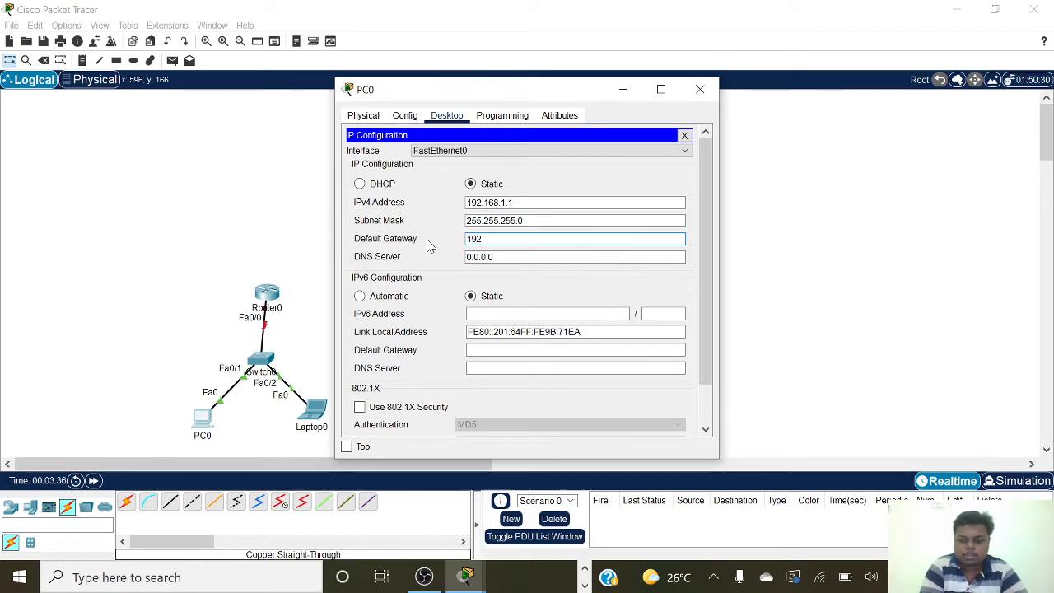
pyautogui.write('.168')
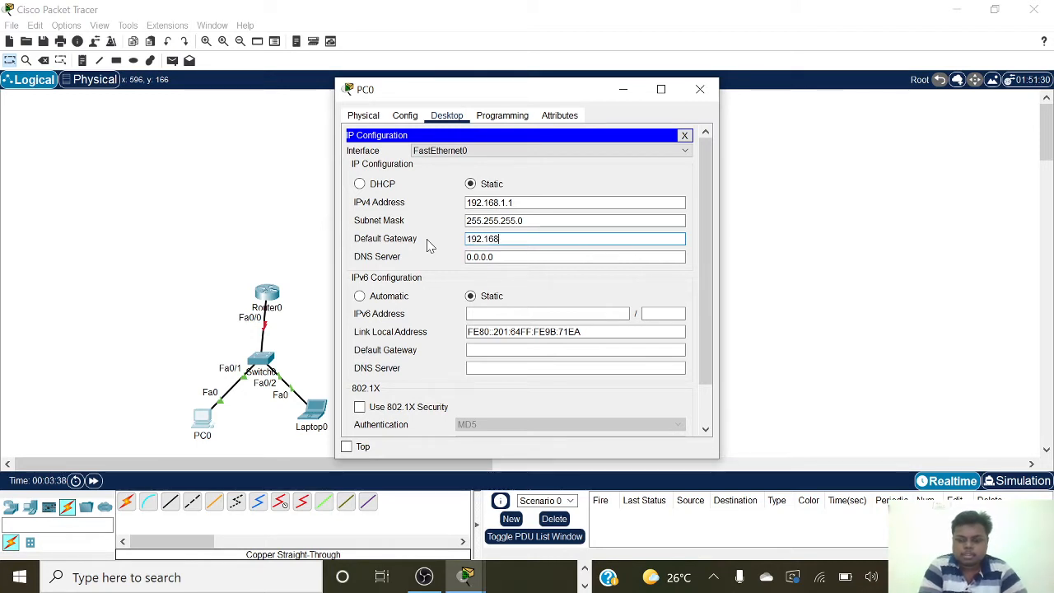
pyautogui.write('.1.3')
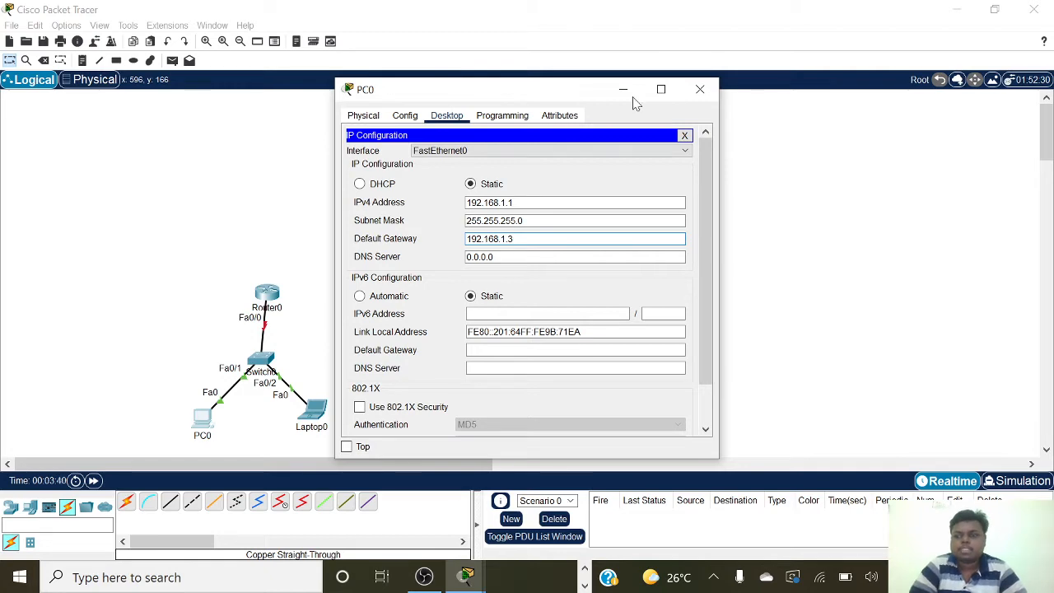
pyautogui.click(699, 89)
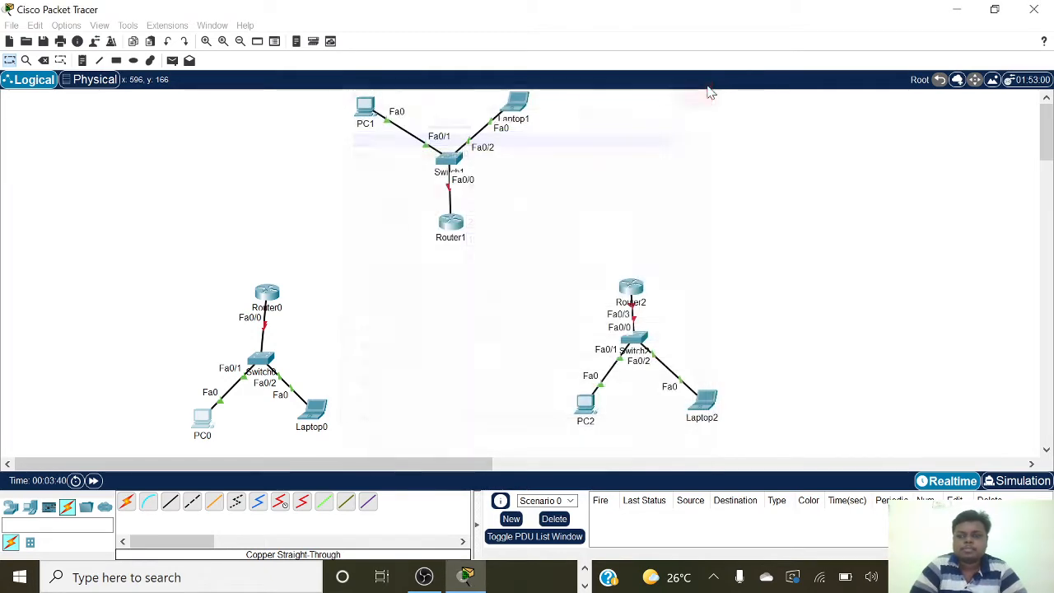
# Step: Give Laptop0 the static IPv4 address 192.168.1.2 with subnet mask 255.255.255.0 in its IP configuration
pyautogui.click(317, 409)
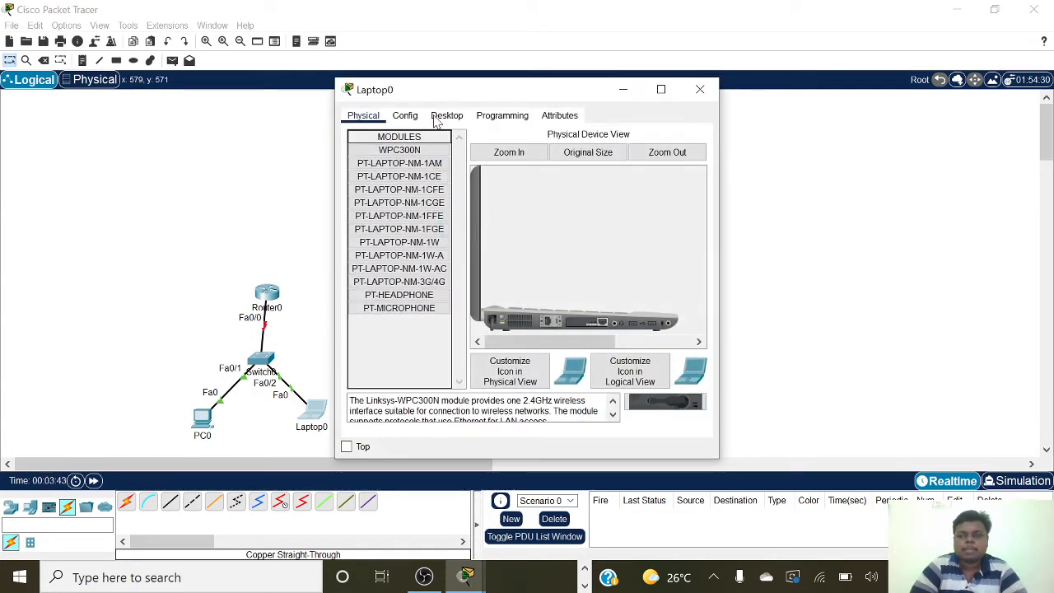
pyautogui.click(445, 119)
pyautogui.click(382, 168)
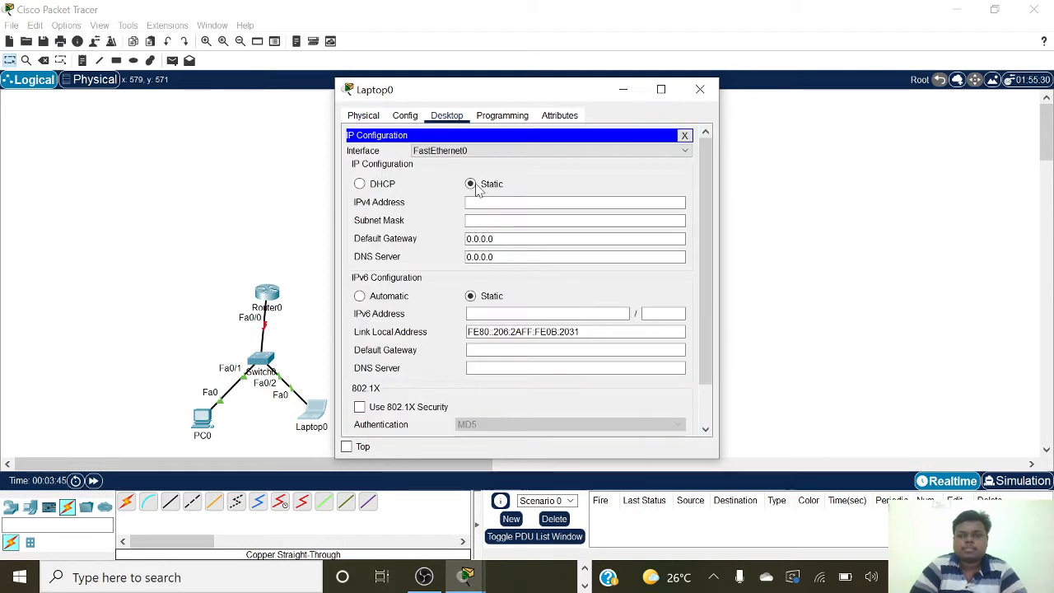
pyautogui.click(485, 202)
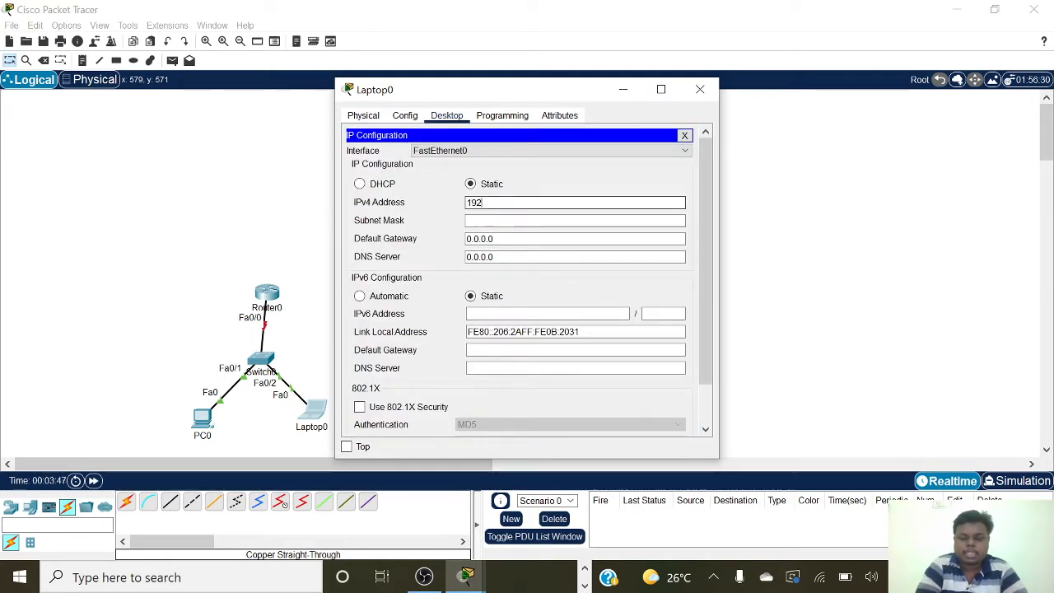
pyautogui.write('192.168.1.')
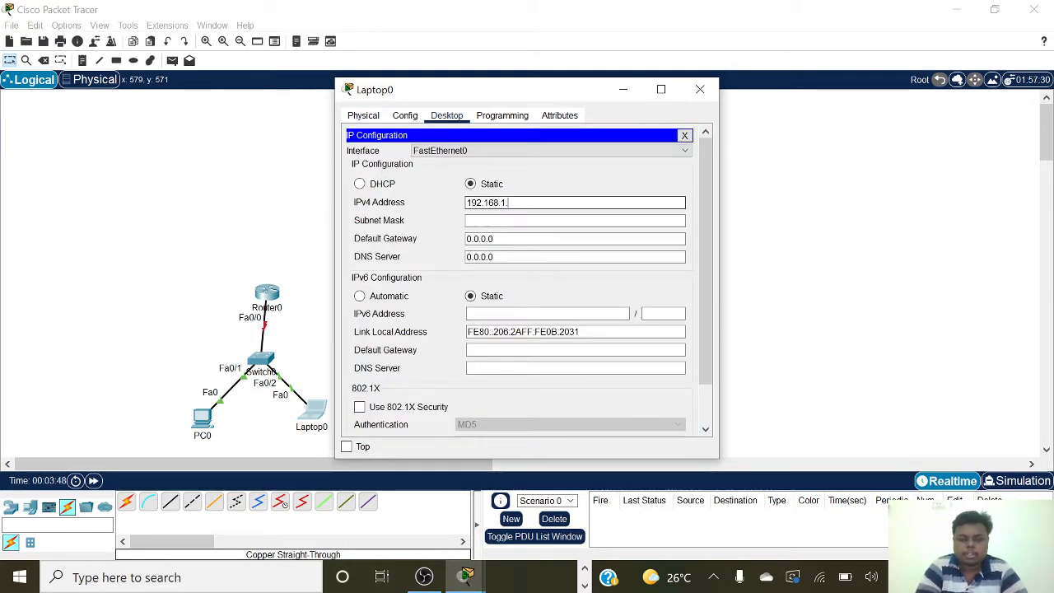
pyautogui.write('2')
pyautogui.press('Tab')
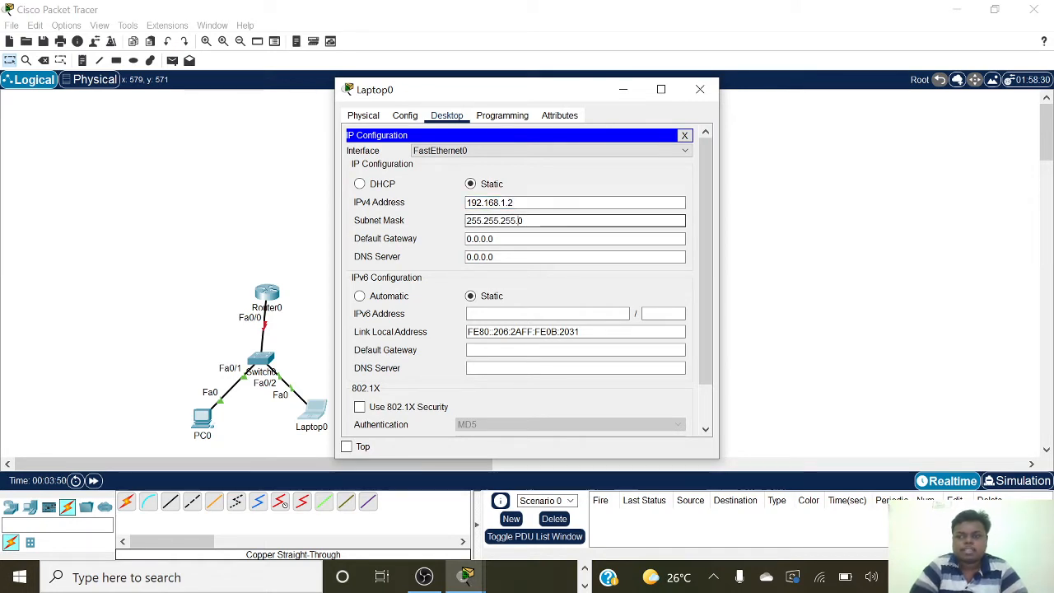
# Step: Set Laptop0's default gateway to 192.168.1.3 and close its configuration window
pyautogui.press('Tab')
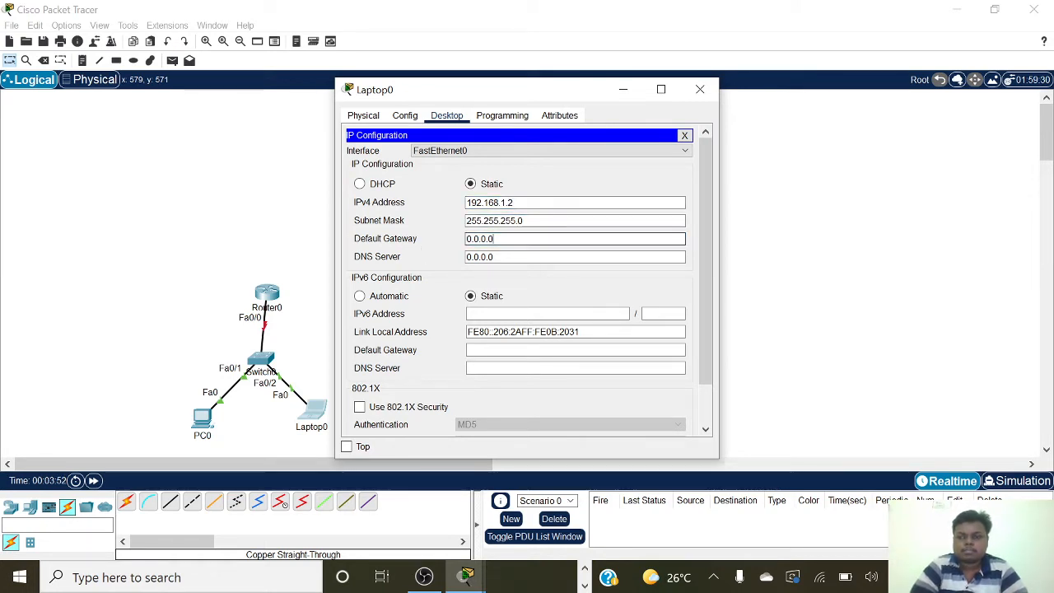
pyautogui.moveTo(496, 239); pyautogui.dragTo(451, 244)
pyautogui.press('BackSpace')
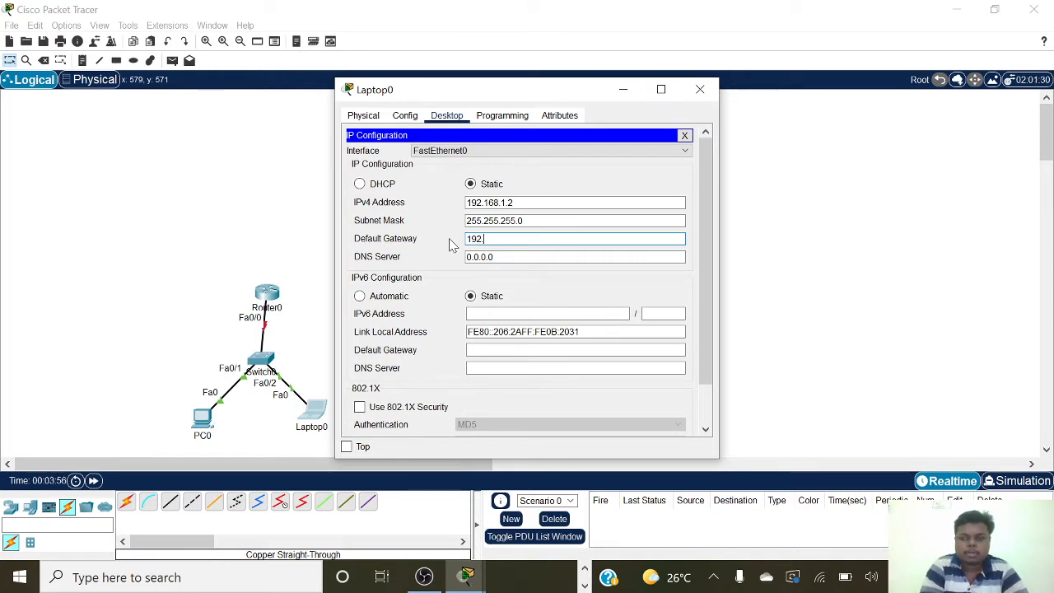
pyautogui.write('192.168')
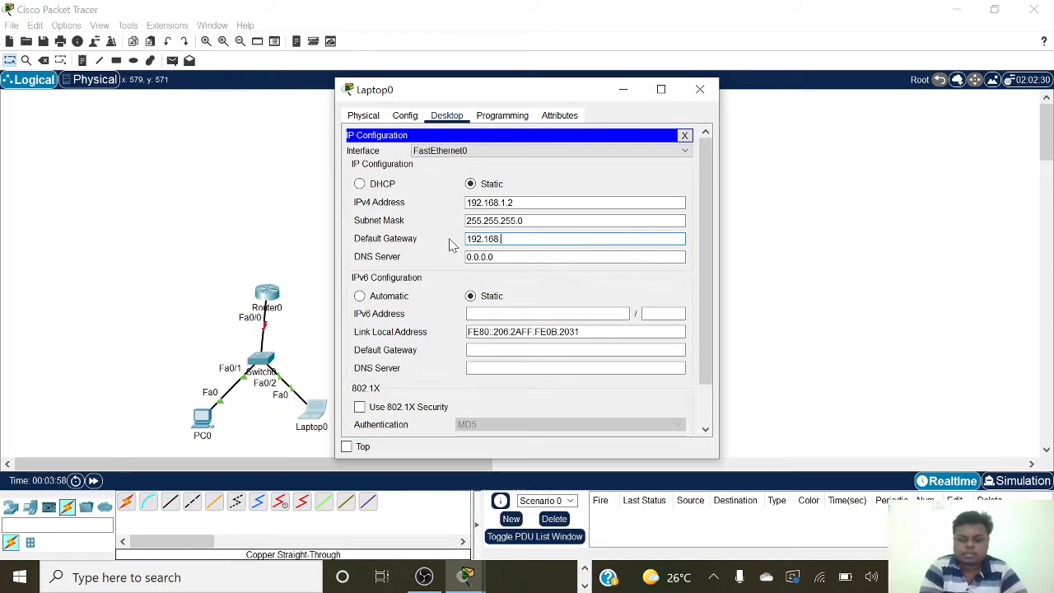
pyautogui.write('.1.3')
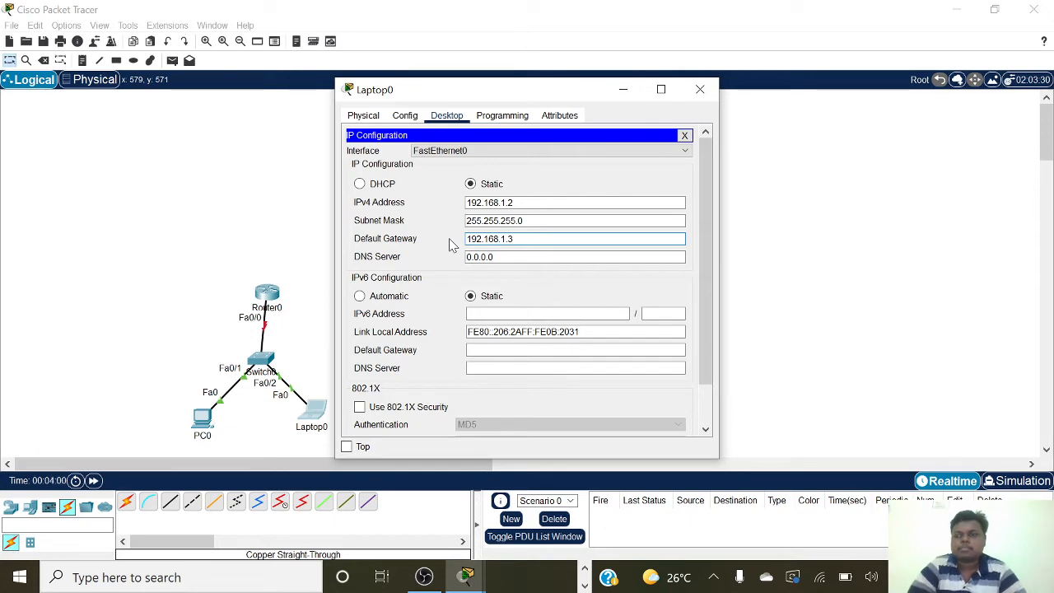
pyautogui.click(699, 89)
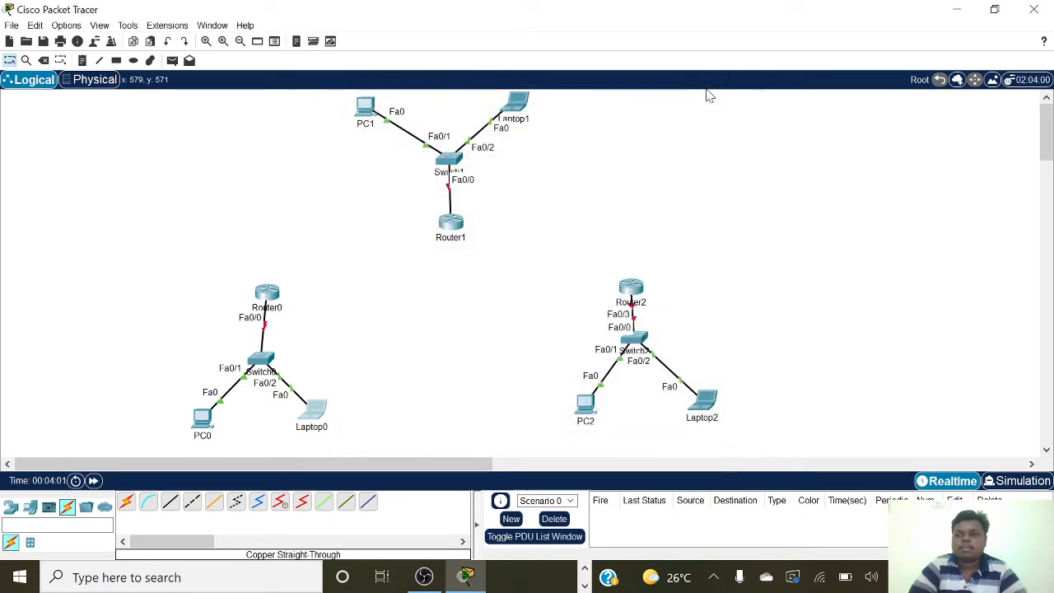
# Step: Give PC2 the static IPv4 address 192.168.2.1 with subnet mask 255.255.255.0 in its IP configuration
pyautogui.click(586, 405)
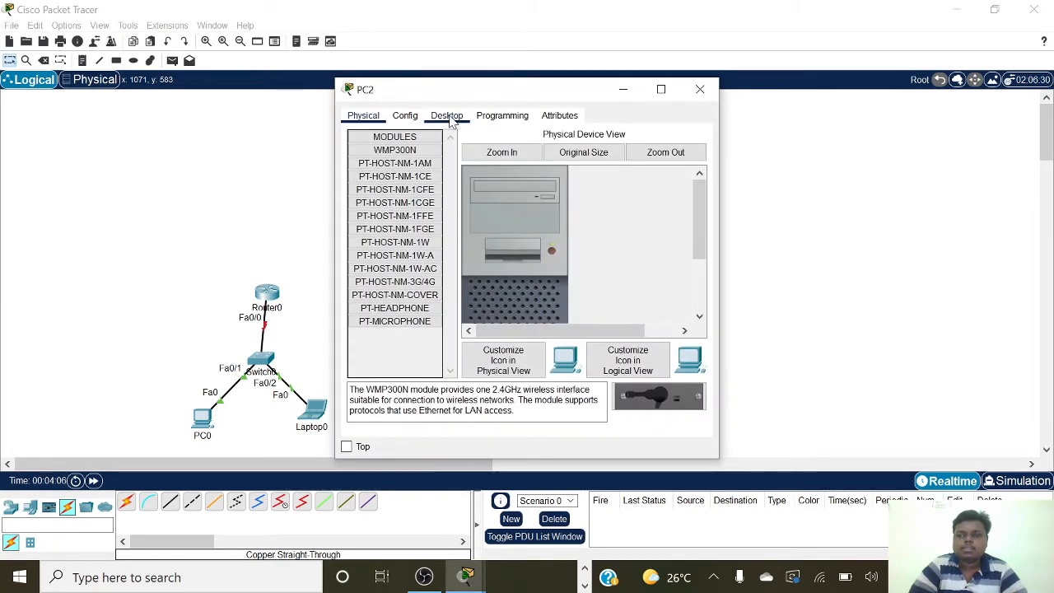
pyautogui.click(451, 120)
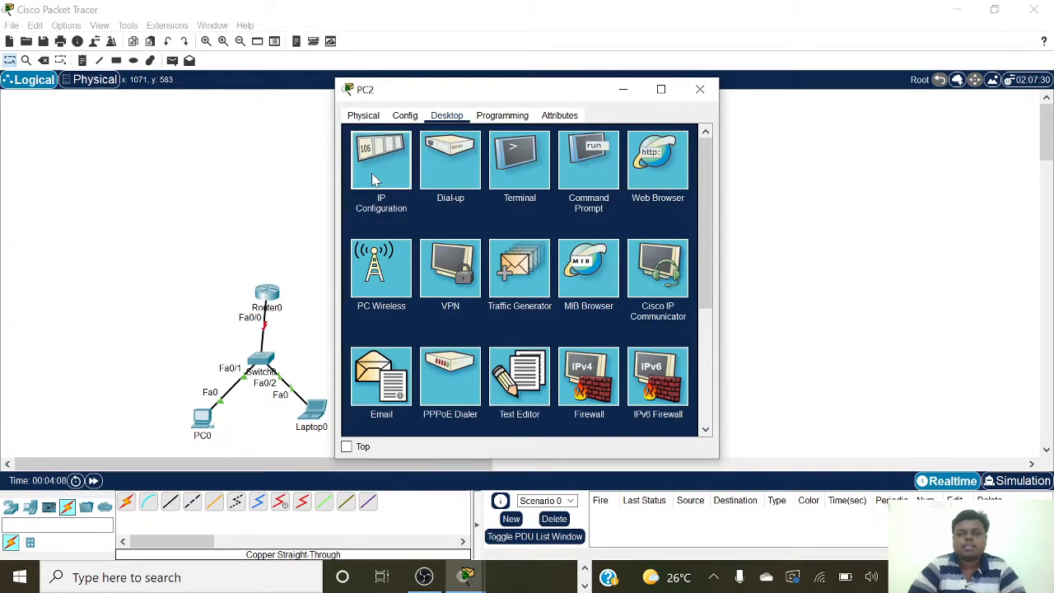
pyautogui.click(374, 179)
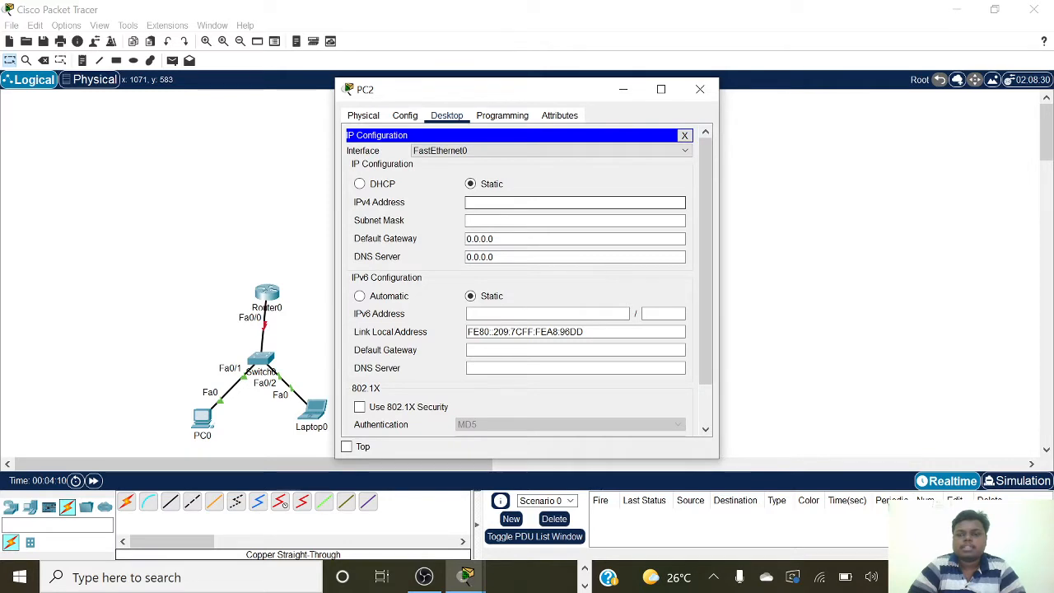
pyautogui.write('192.168')
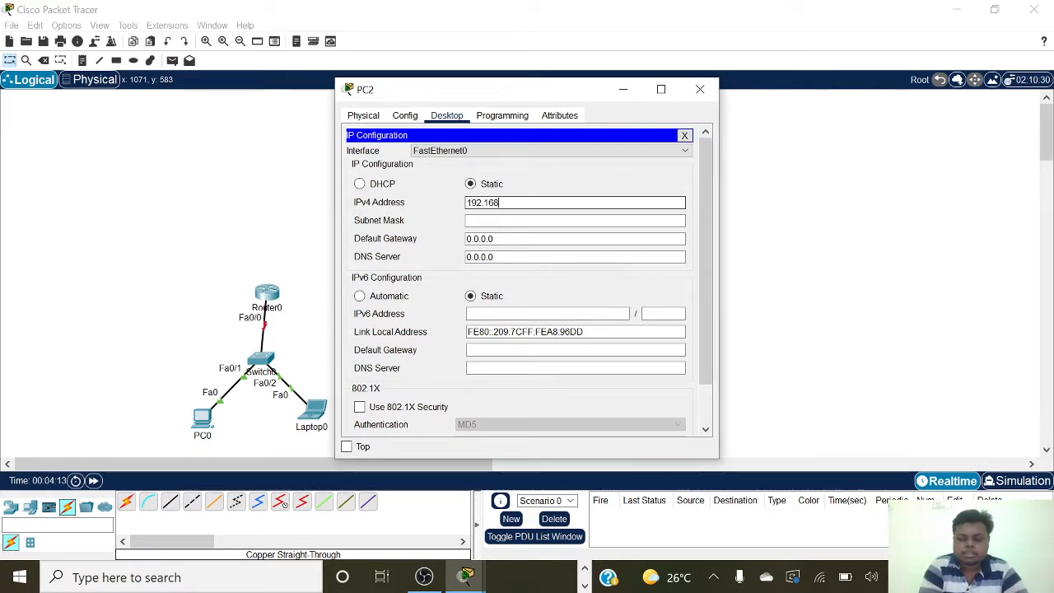
pyautogui.write('.2.')
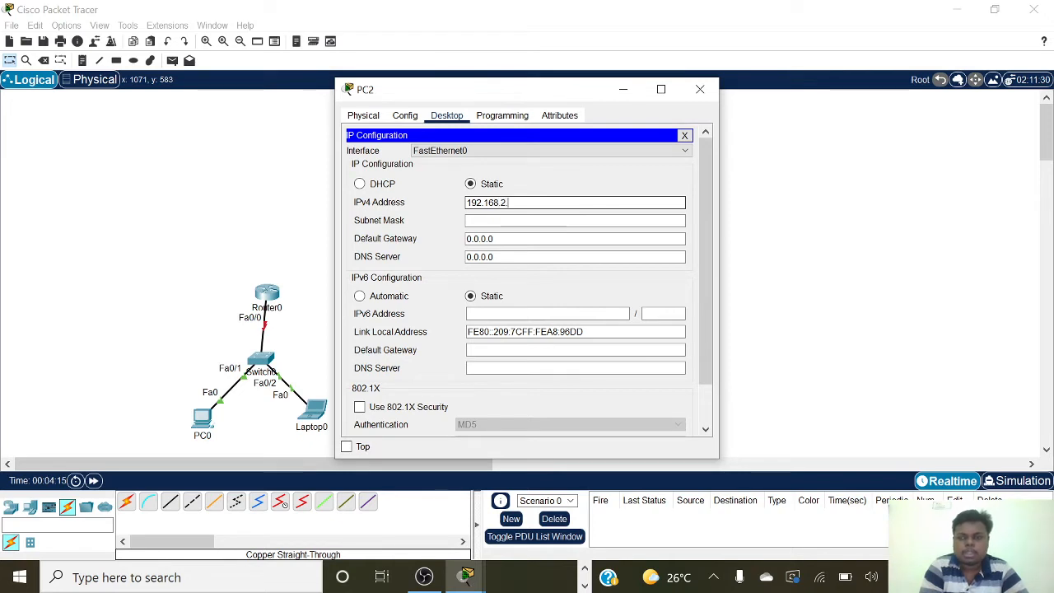
pyautogui.write('1')
pyautogui.press('Tab')
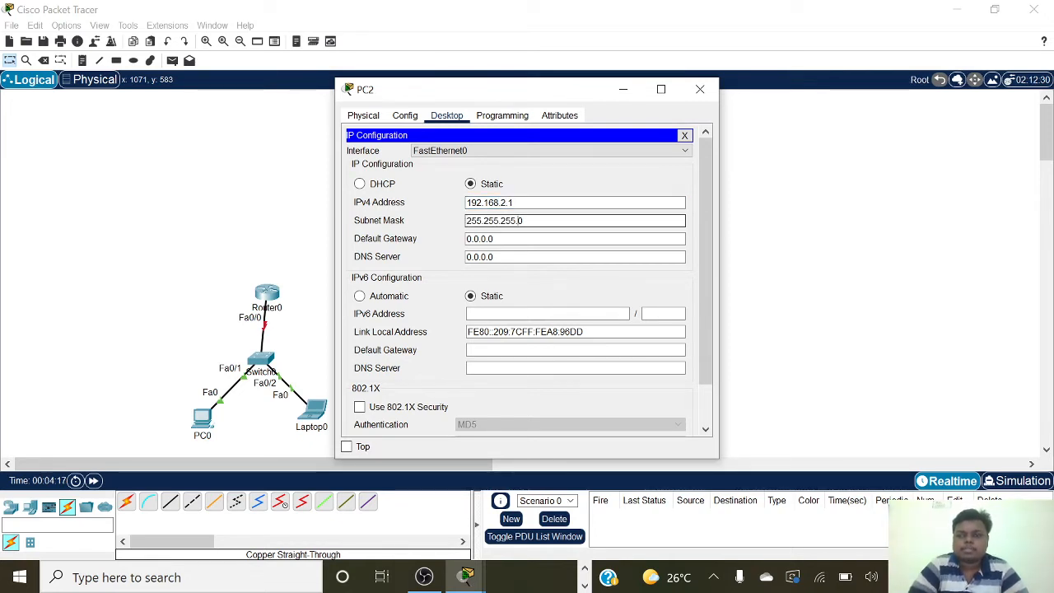
# Step: Set PC2's default gateway to 192.168.2.3 and close its configuration window
pyautogui.click(519, 239)
pyautogui.moveTo(518, 238); pyautogui.dragTo(447, 244)
pyautogui.press('BackSpace')
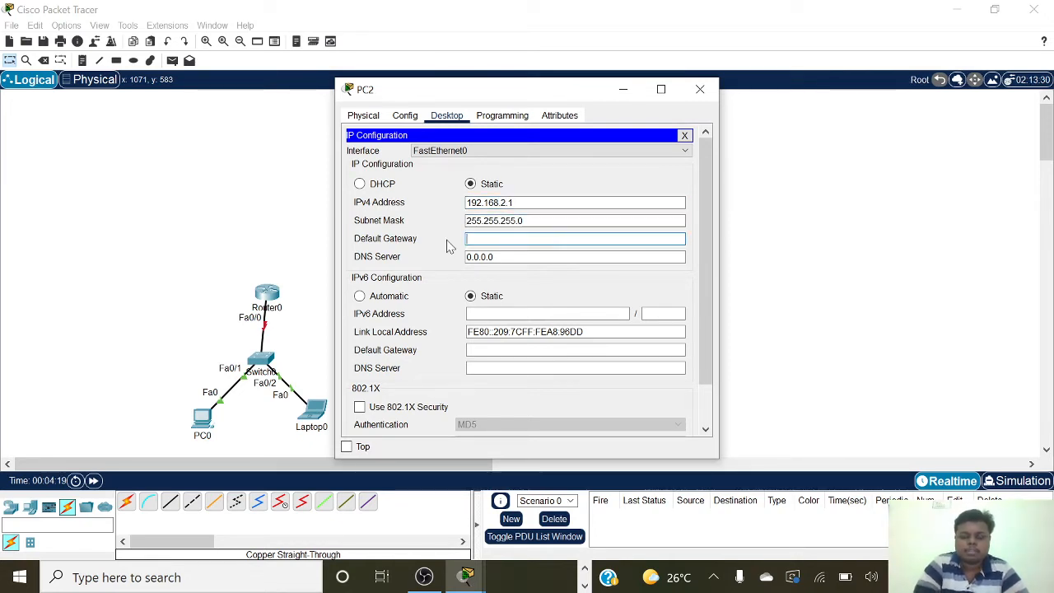
pyautogui.write('192.168.2.3')
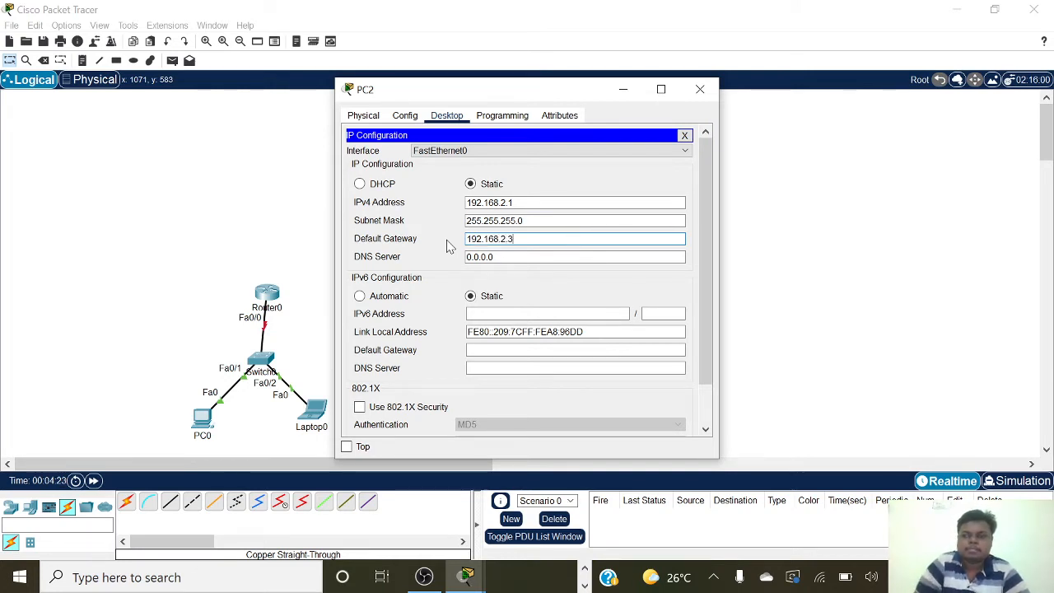
pyautogui.click(700, 88)
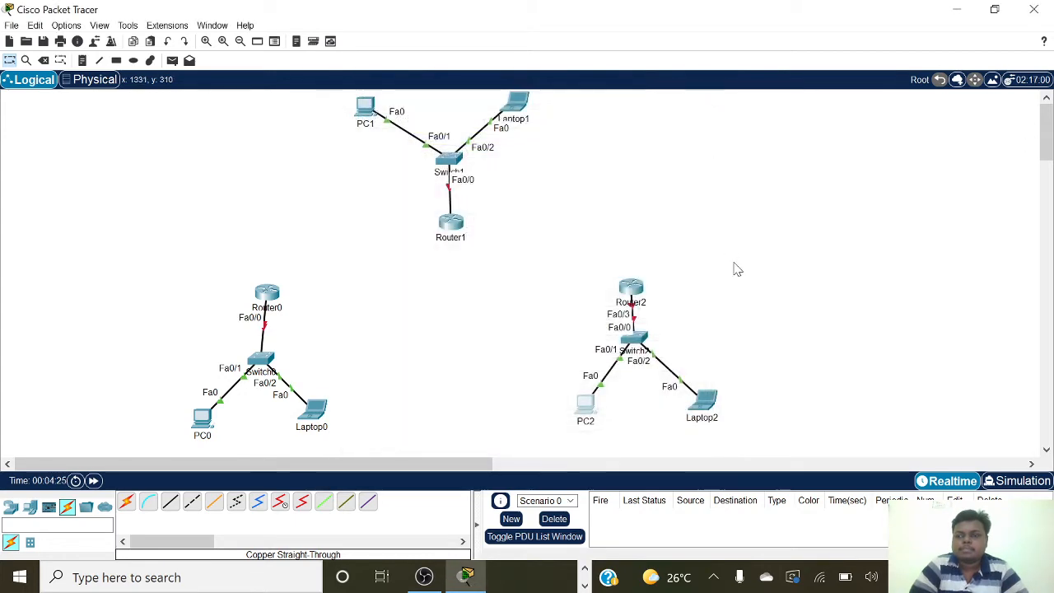
# Step: Give Laptop2 the static IPv4 address 192.168.2.2 with subnet mask 255.255.255.0 in its IP configuration
pyautogui.click(705, 402)
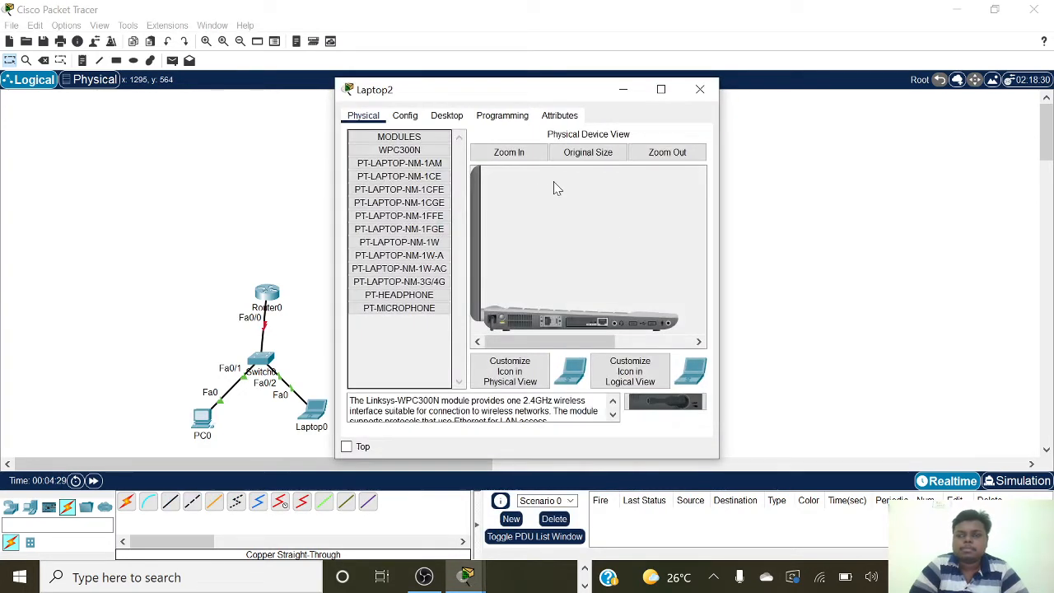
pyautogui.click(459, 117)
pyautogui.click(381, 158)
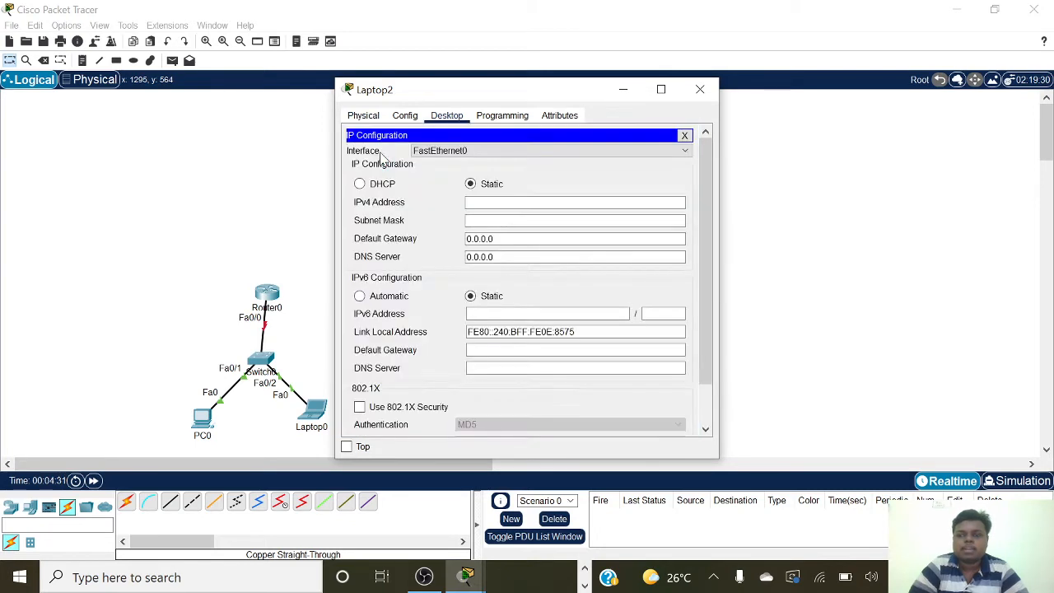
pyautogui.write('92')
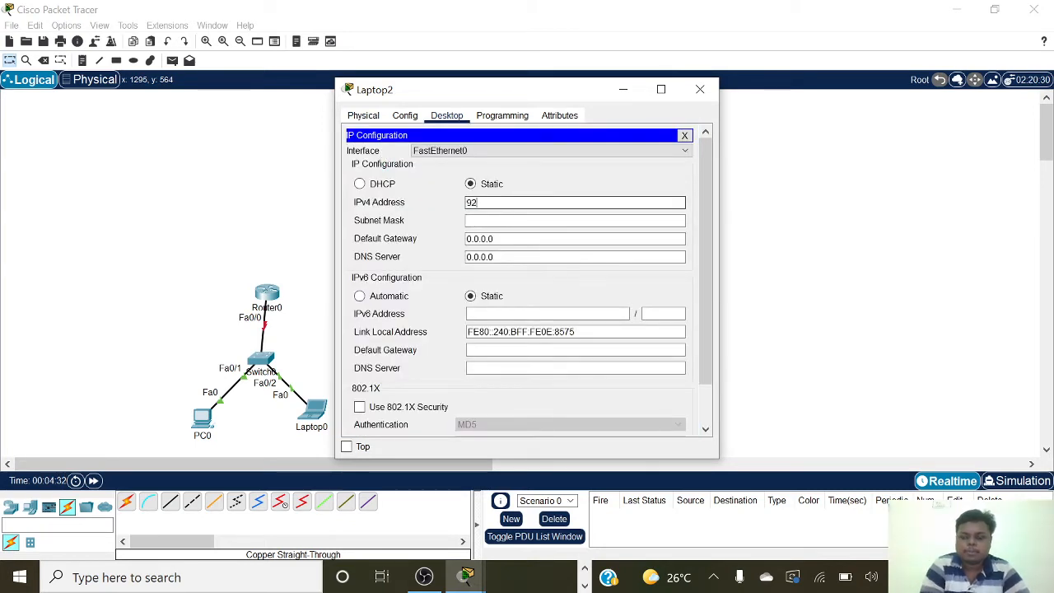
pyautogui.write('92.1')
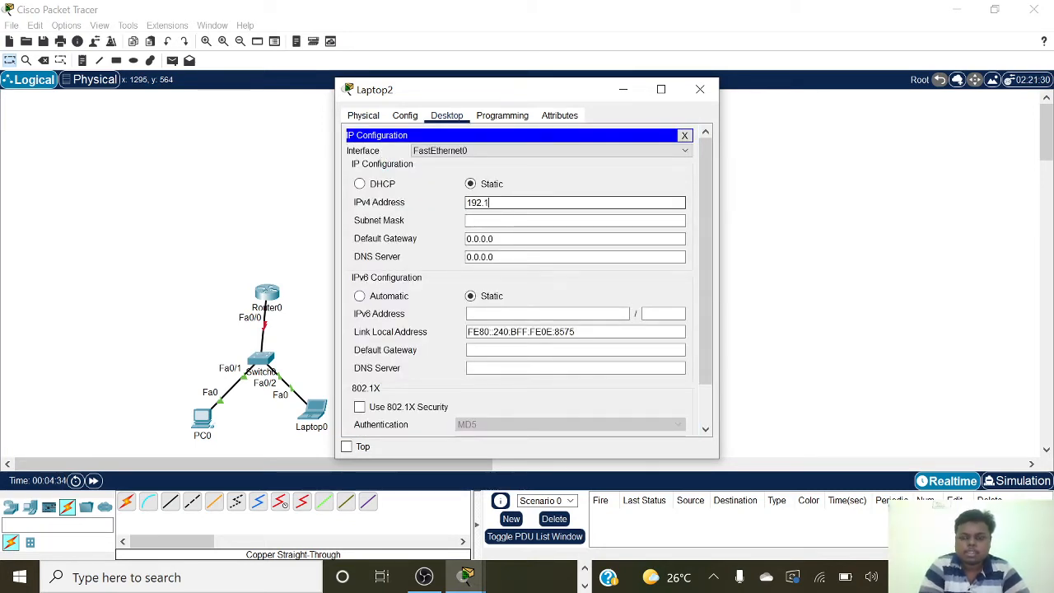
pyautogui.write('68.')
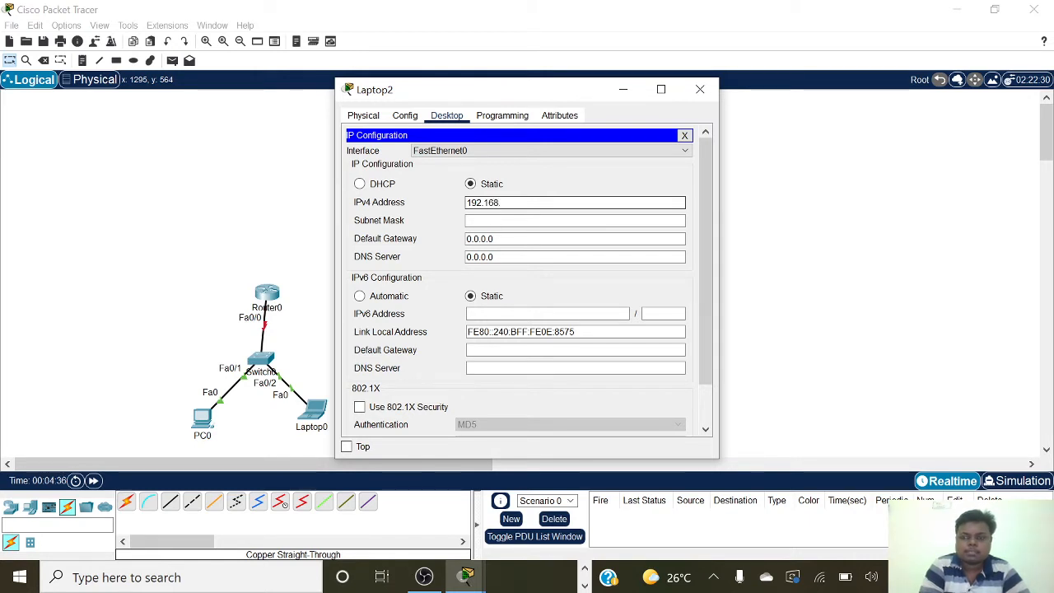
pyautogui.write('2.2')
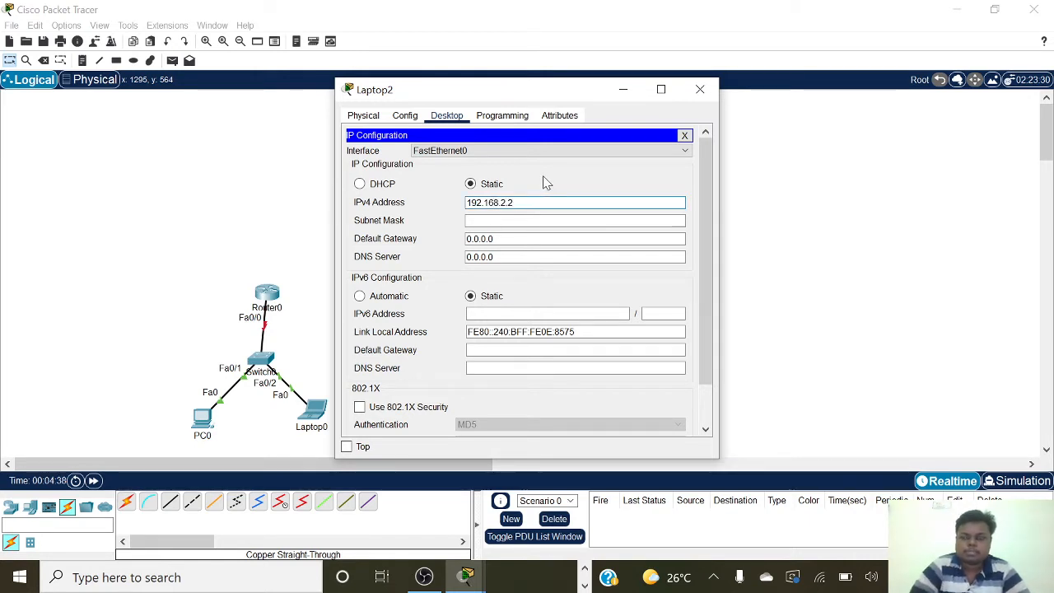
pyautogui.press('Tab')
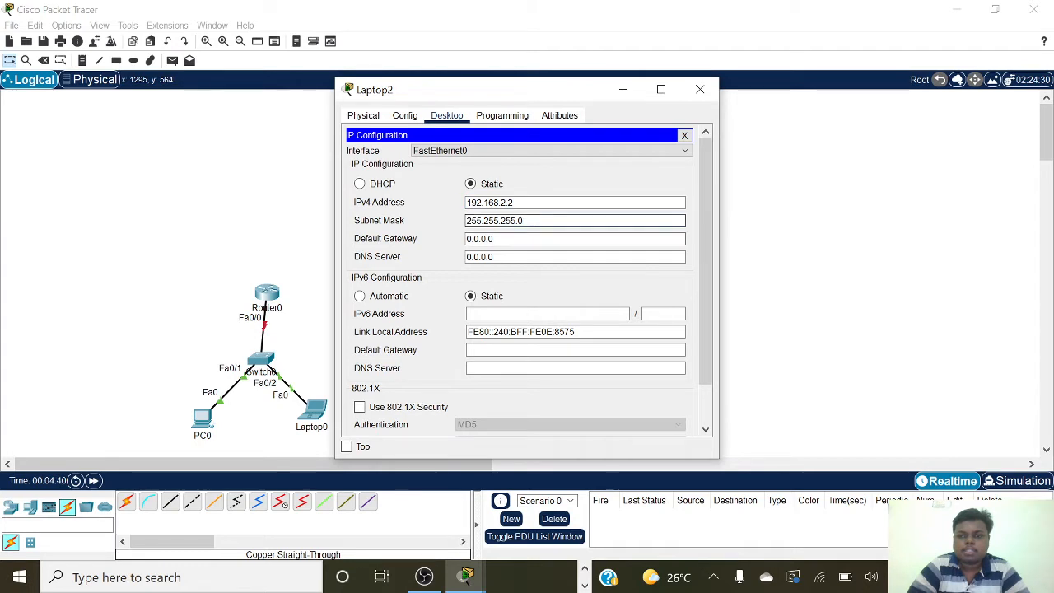
# Step: Set Laptop2's default gateway to 192.168.2.3 and close its configuration window
pyautogui.press('Tab')
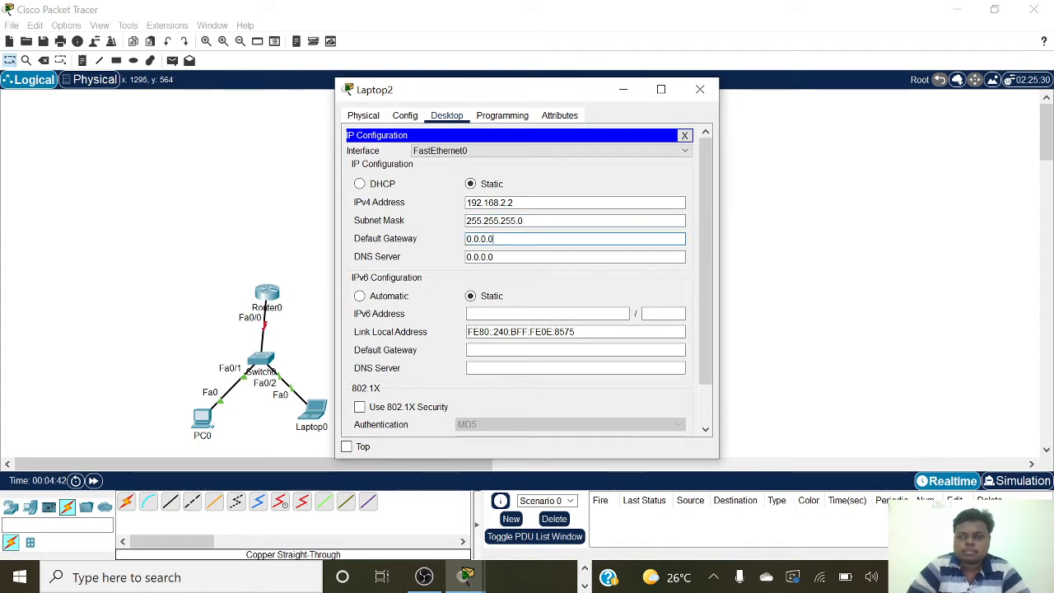
pyautogui.moveTo(494, 238); pyautogui.dragTo(447, 239)
pyautogui.press('BackSpace')
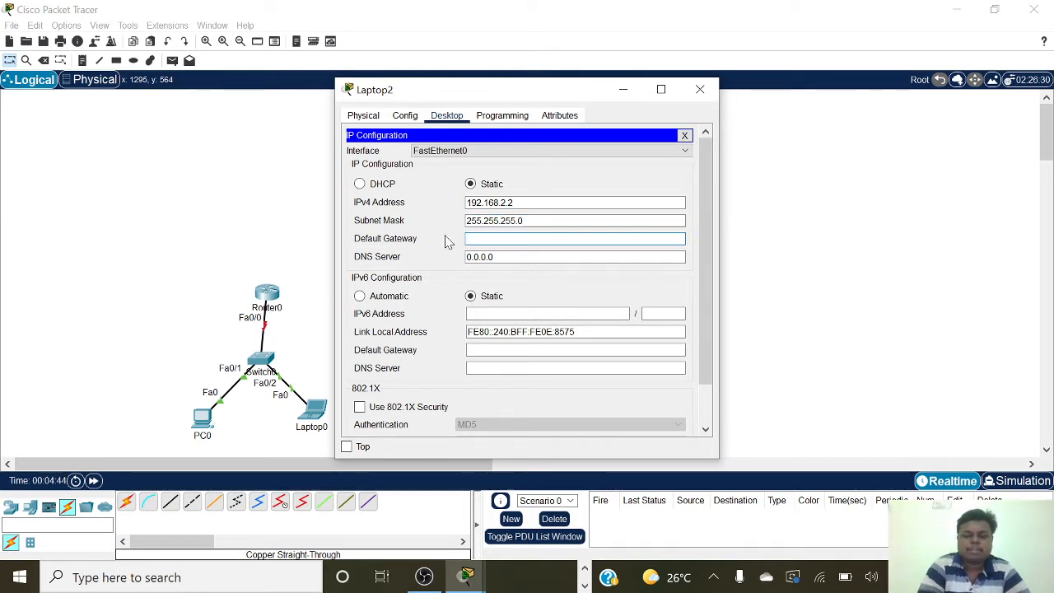
pyautogui.write('192.168.2.3')
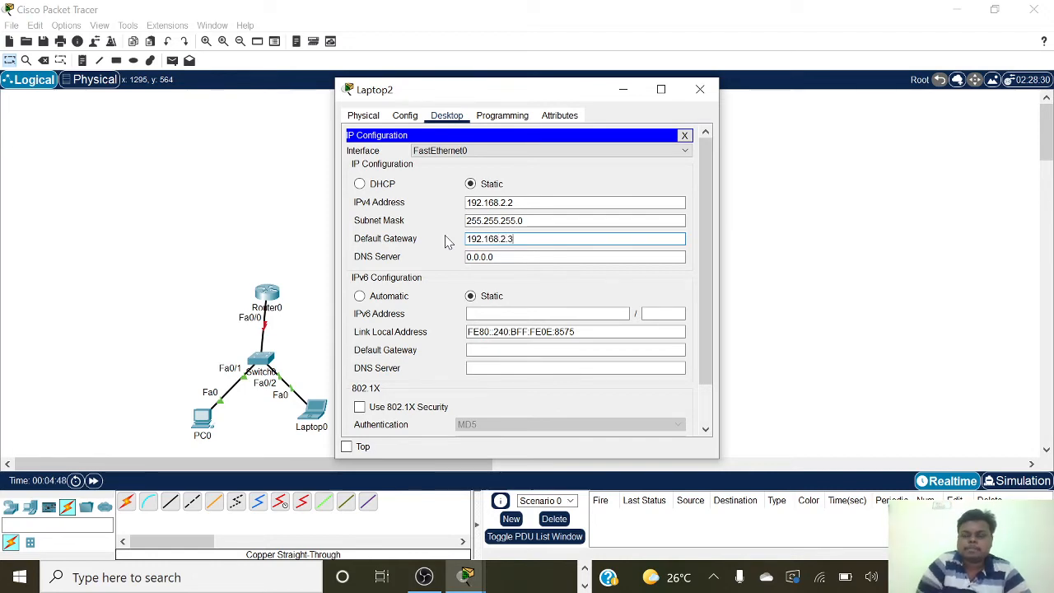
pyautogui.click(700, 89)
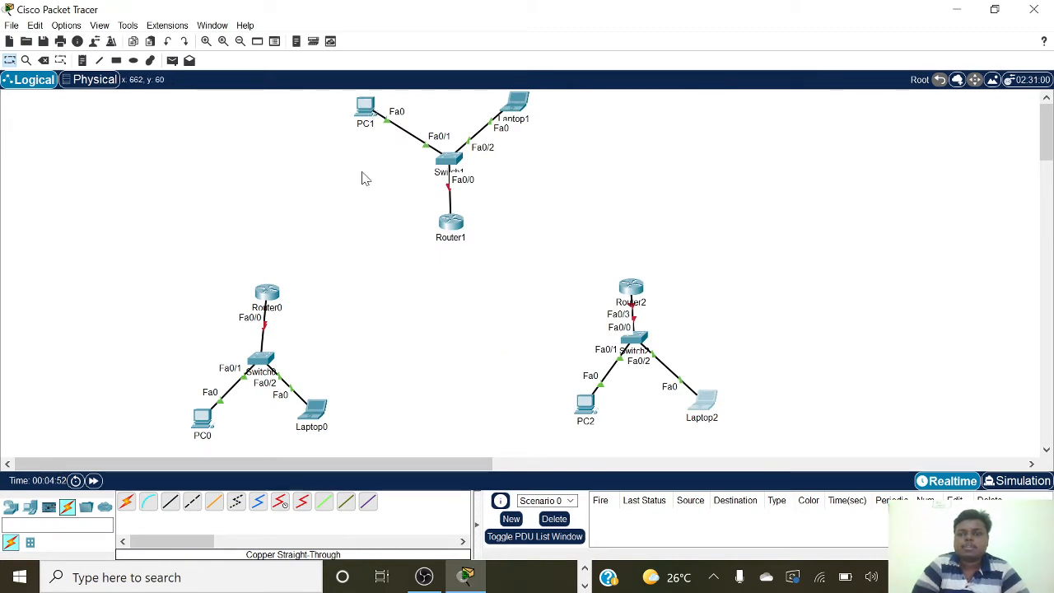
# Step: Give PC1 the static IPv4 address 192.168.3.1 with subnet mask 255.255.255.0 in its IP configuration
pyautogui.click(366, 110)
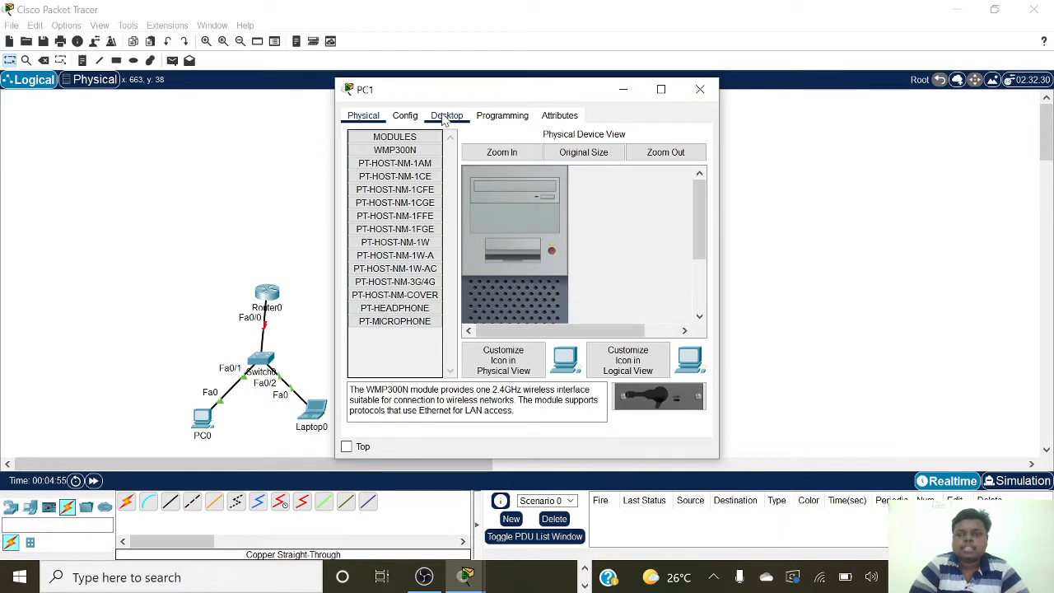
pyautogui.click(445, 116)
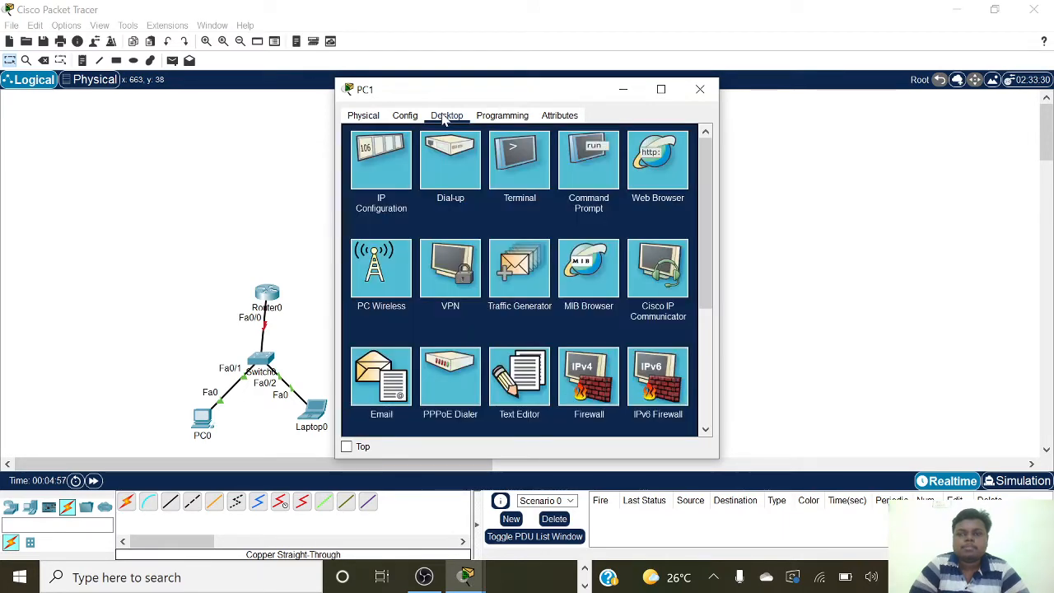
pyautogui.click(390, 147)
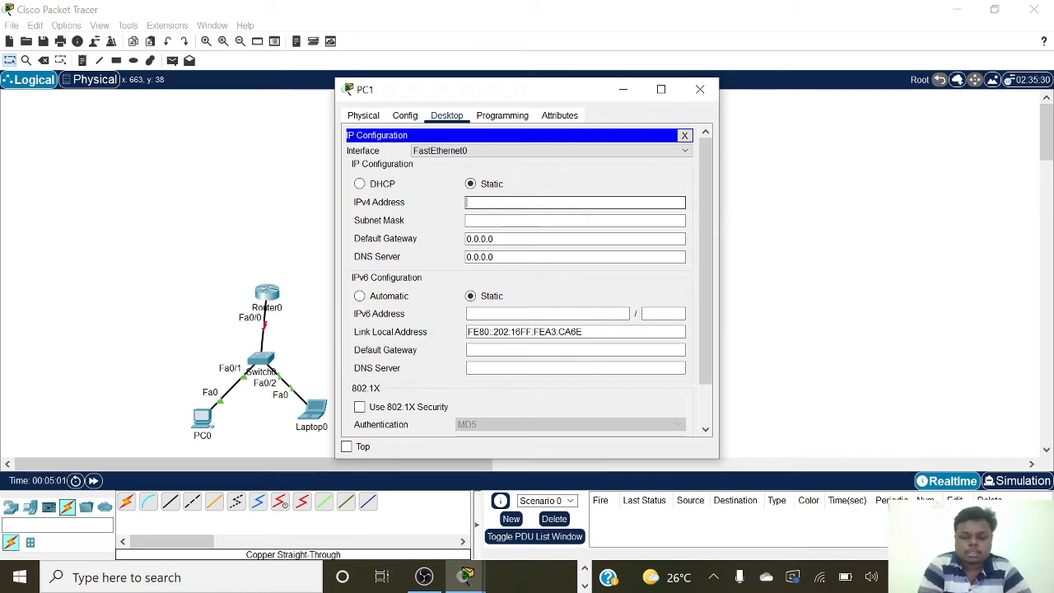
pyautogui.write('192.168.3.1')
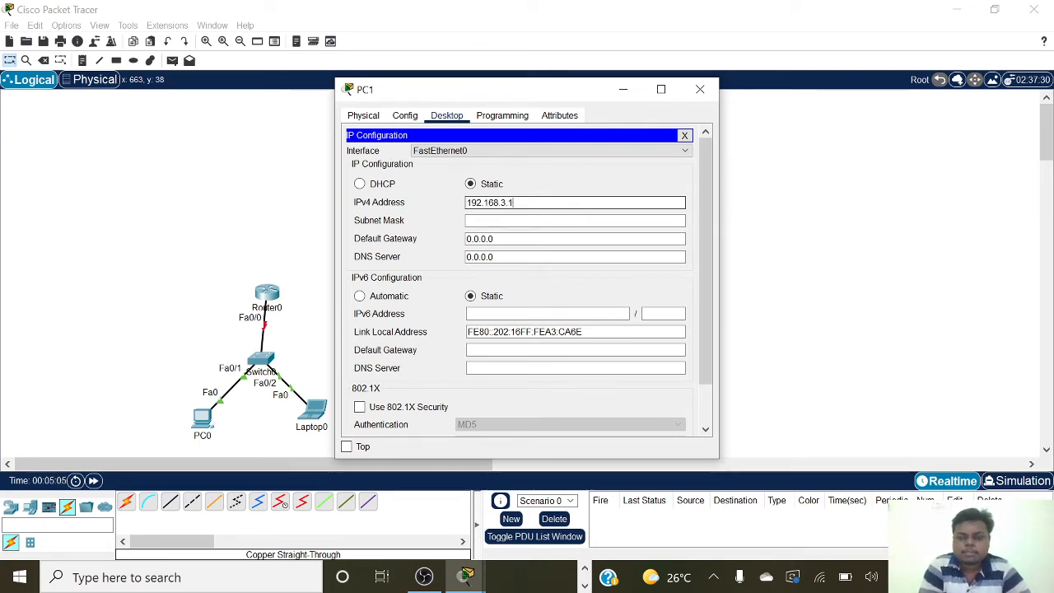
pyautogui.press('Tab')
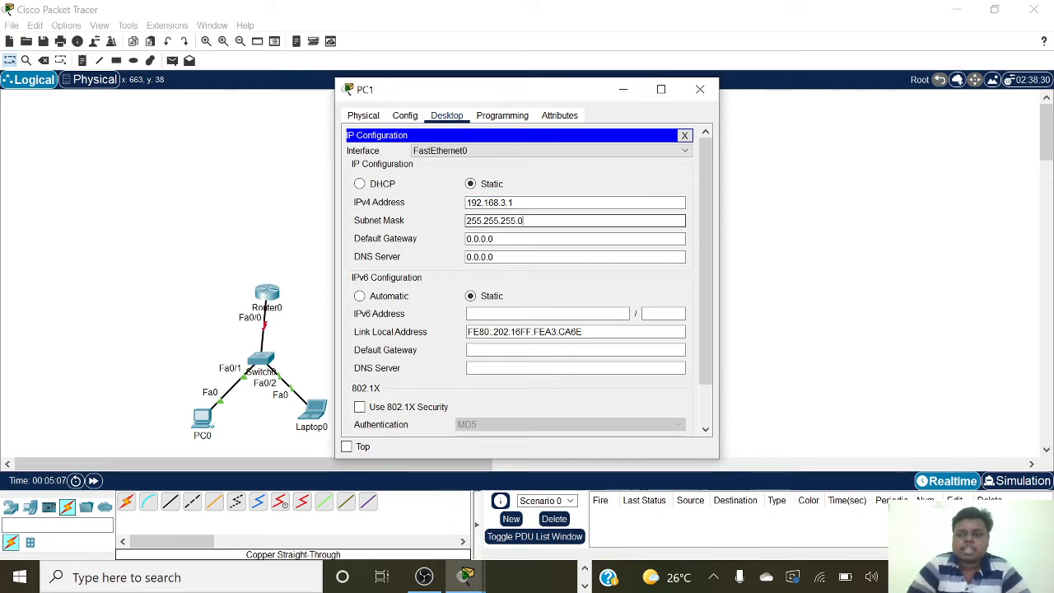
# Step: Set PC1's default gateway to 192.168.3.3 and close its configuration window
pyautogui.press('Tab')
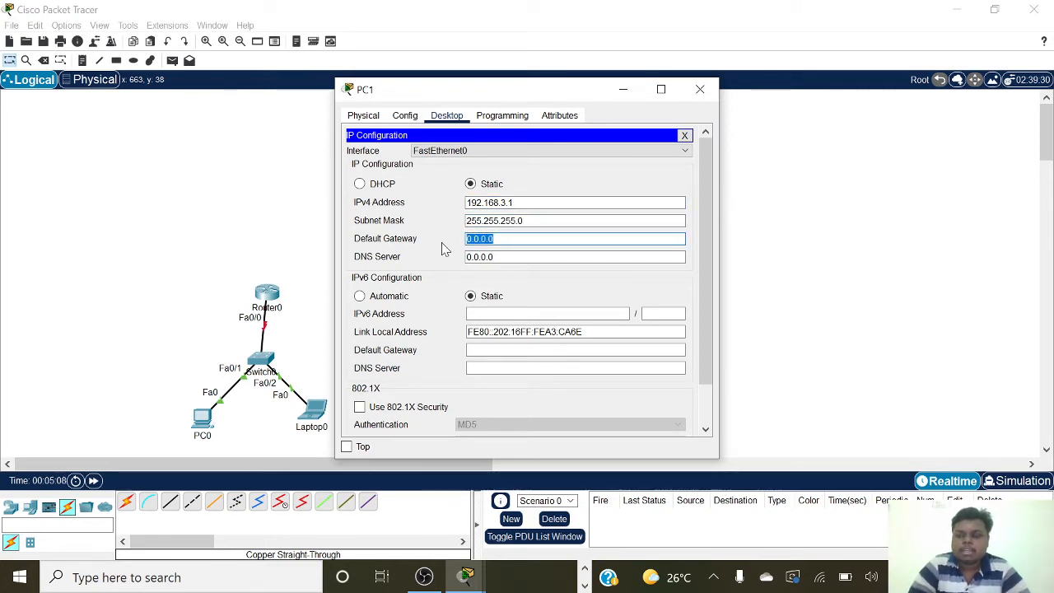
pyautogui.press('BackSpace')
pyautogui.write('192.')
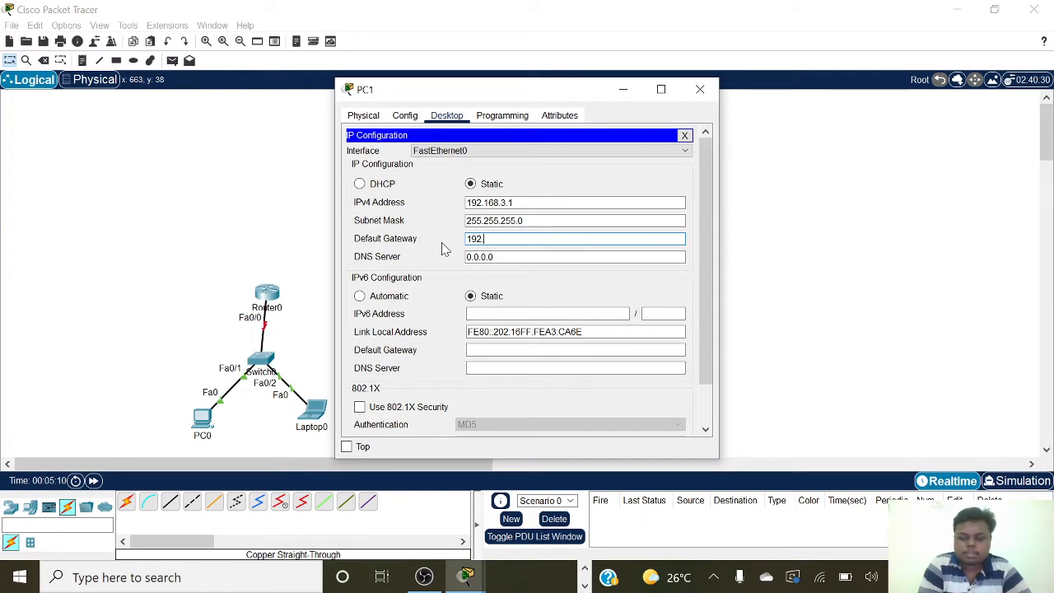
pyautogui.write('168.3.3')
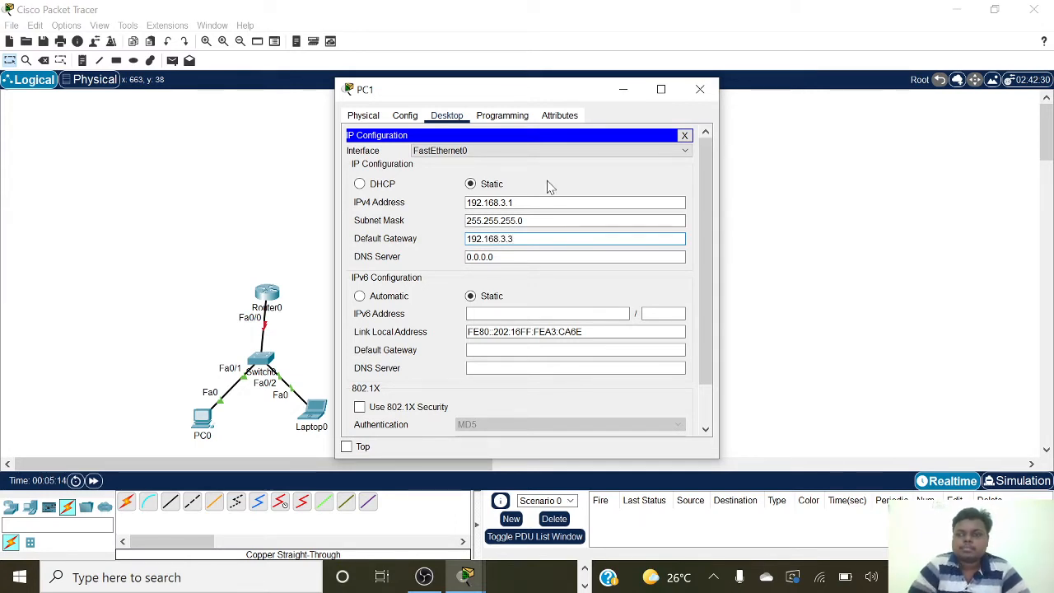
pyautogui.click(700, 89)
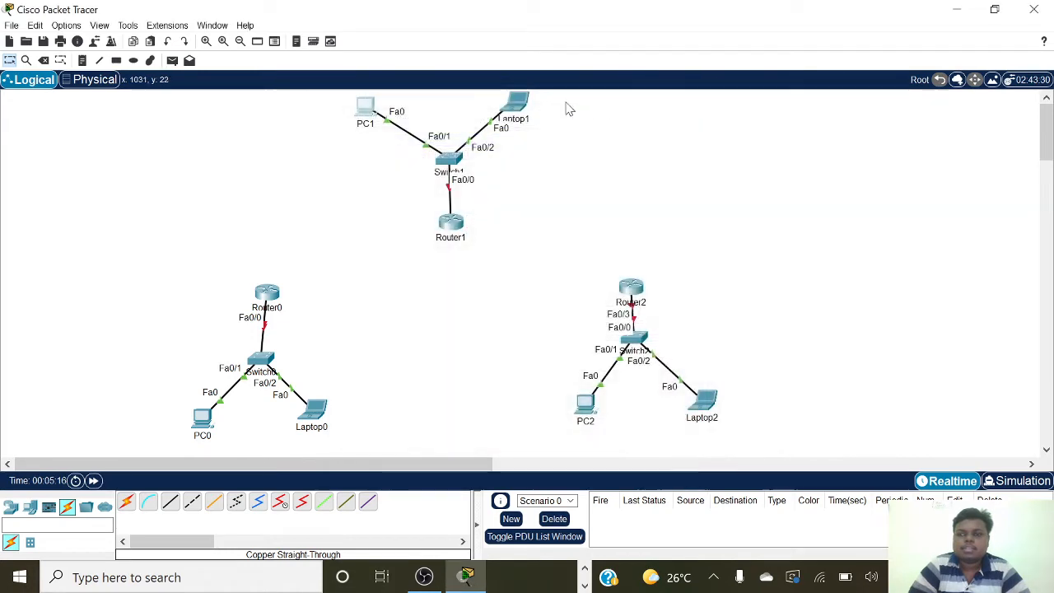
# Step: Give Laptop1 the static IPv4 address 192.168.3.2 with subnet mask 255.255.255.0 in its IP configuration
pyautogui.click(518, 104)
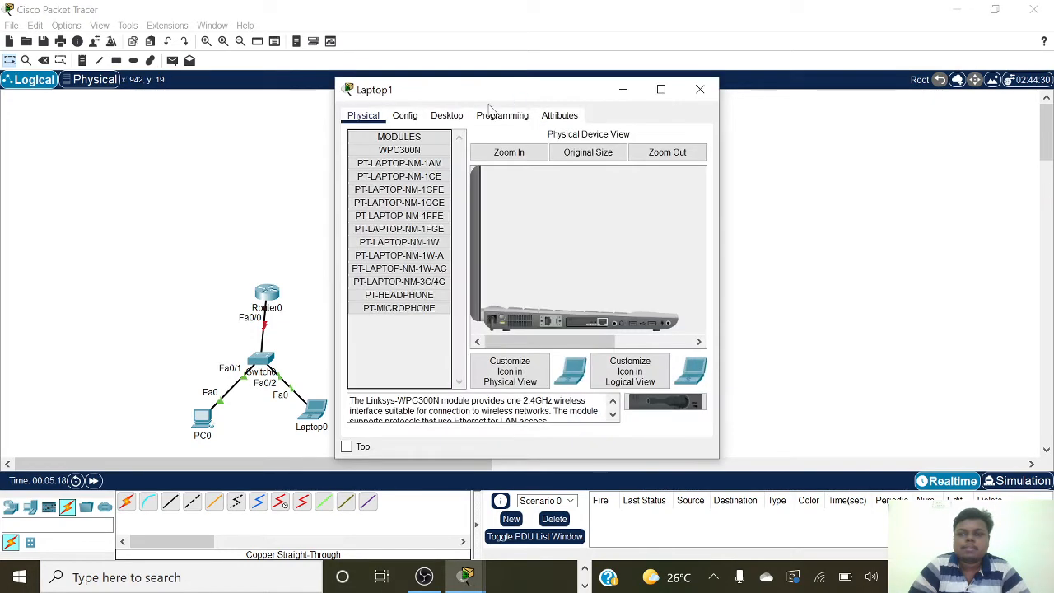
pyautogui.click(457, 117)
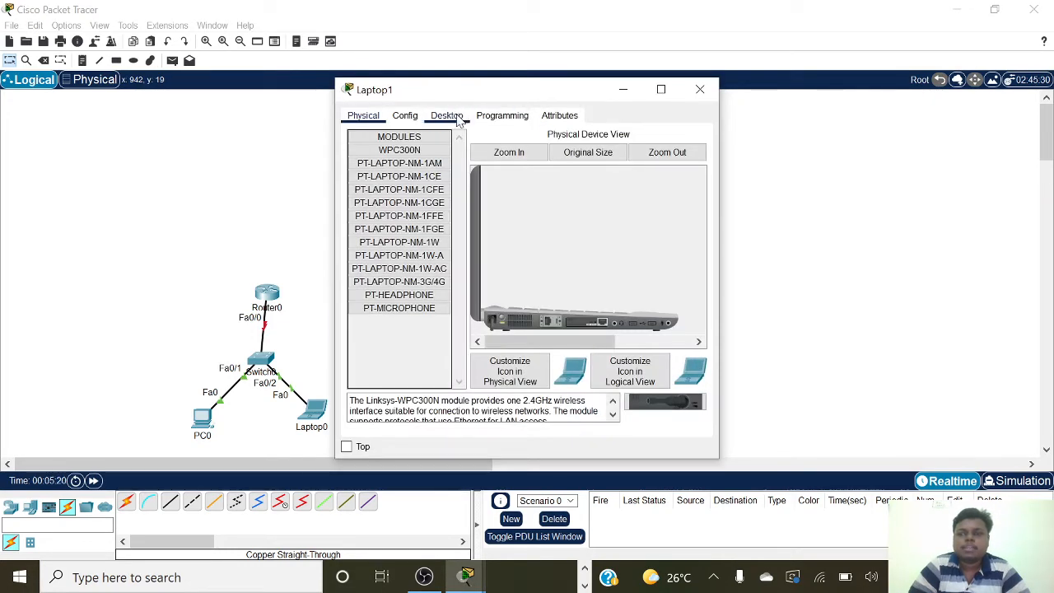
pyautogui.click(382, 154)
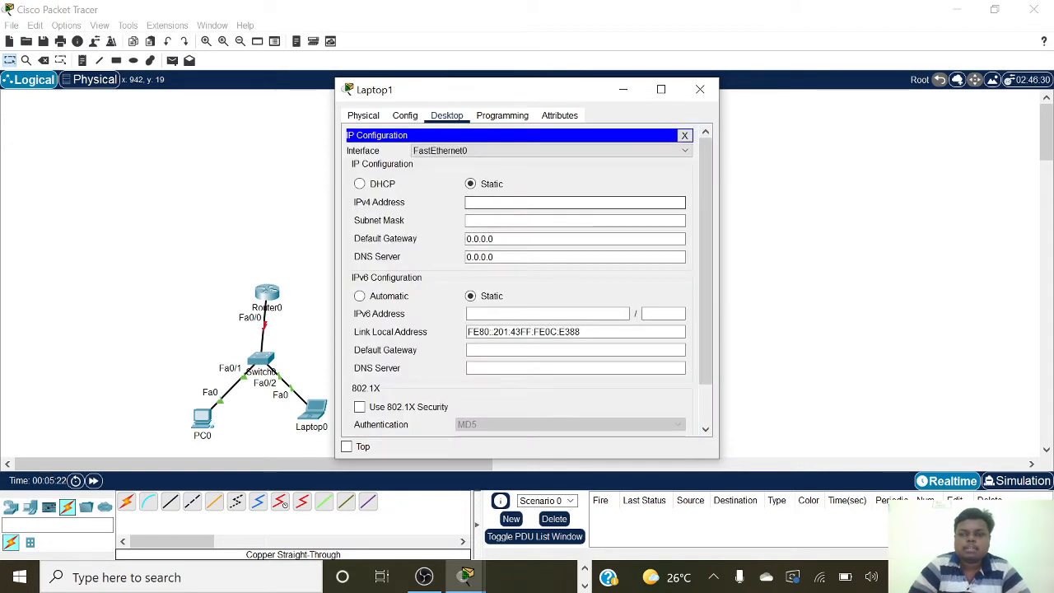
pyautogui.write('192.1')
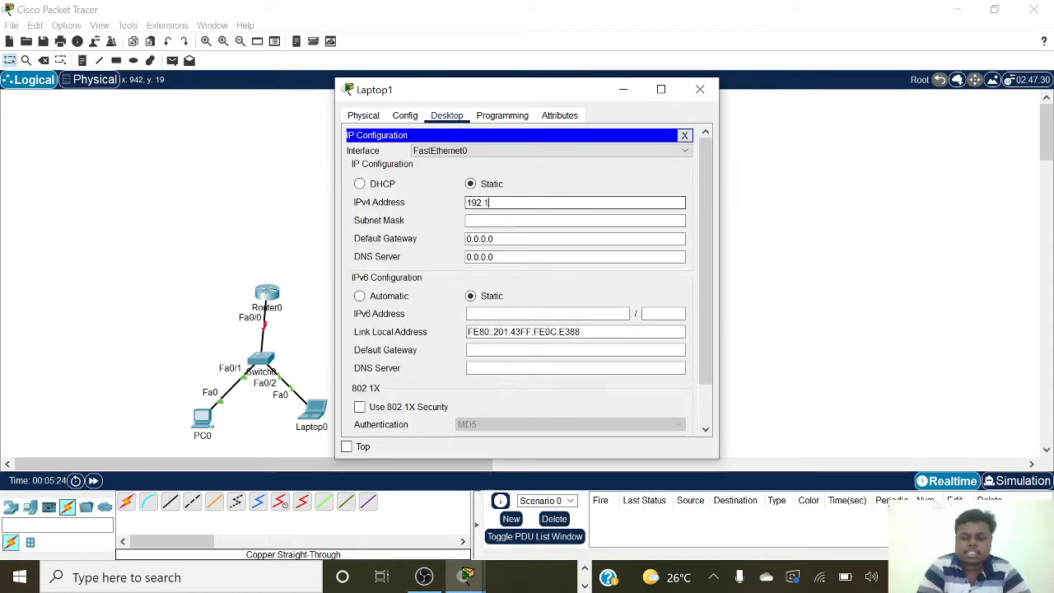
pyautogui.write('68.3')
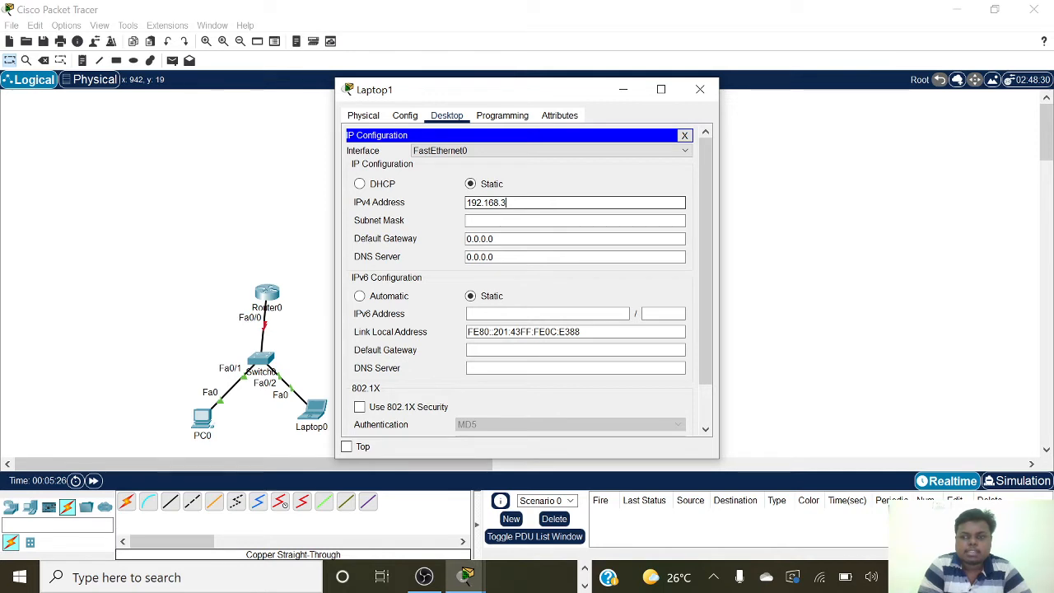
pyautogui.write('.2')
pyautogui.click(526, 220)
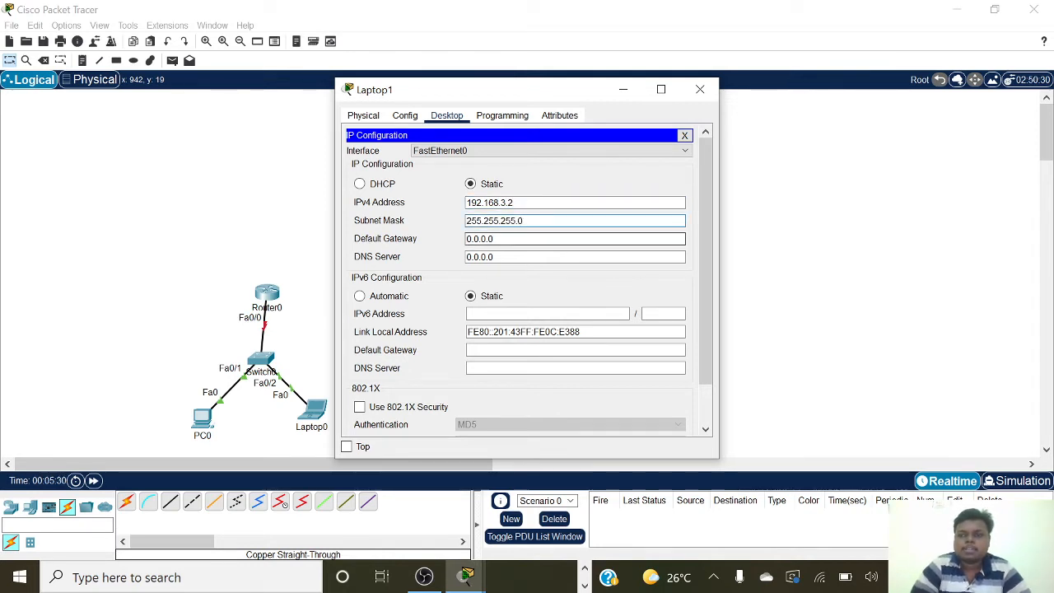
# Step: Set Laptop1's default gateway to 192.168.3.3 and close its configuration window
pyautogui.press('Tab')
pyautogui.write('1')
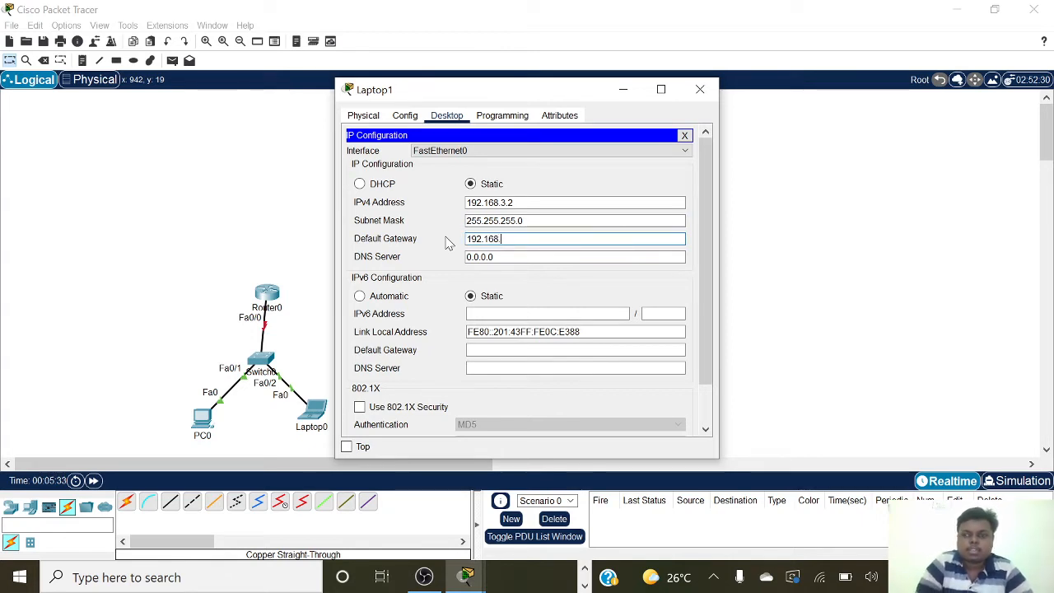
pyautogui.write('92.168.3')
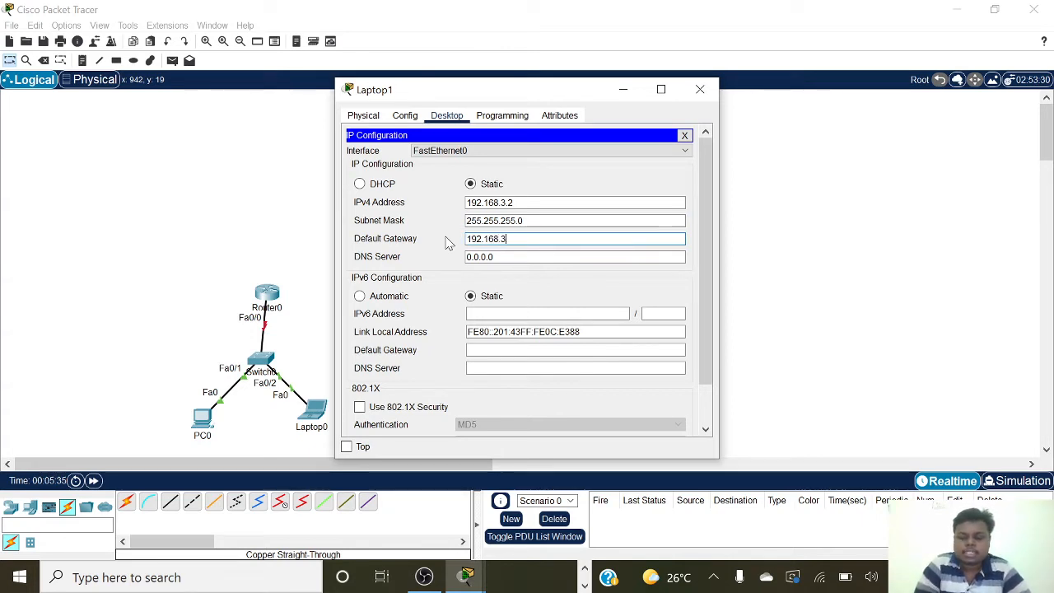
pyautogui.write('.3')
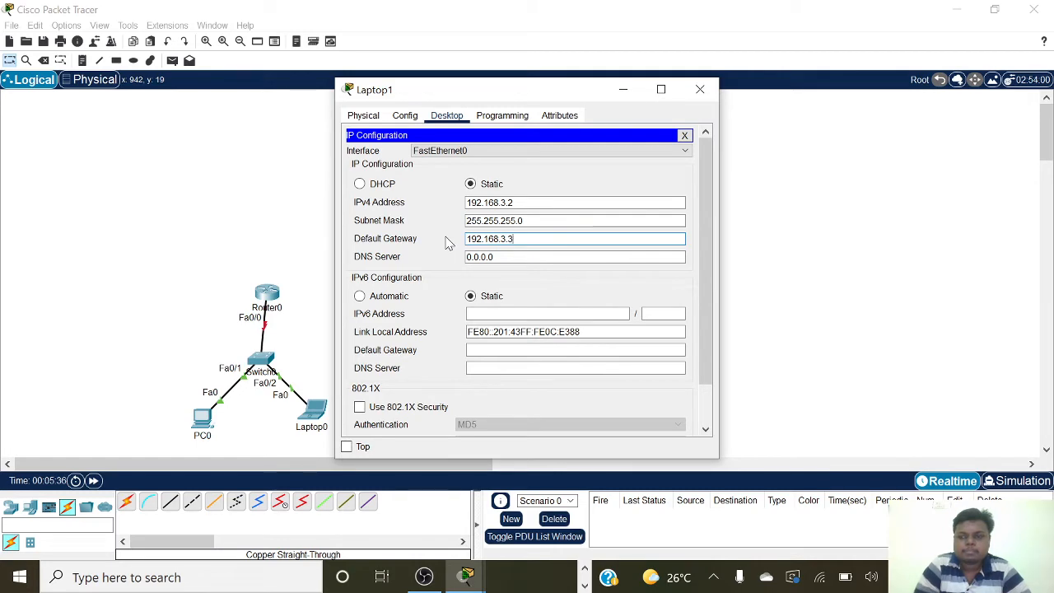
pyautogui.click(700, 89)
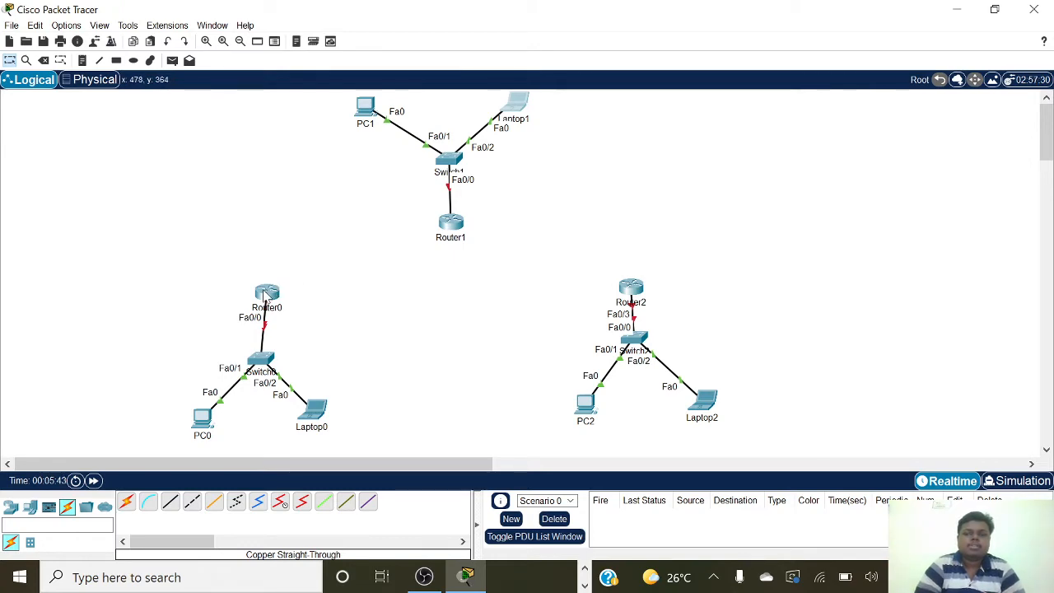
# Step: Assign IPv4 address 192.168.1.3 with subnet mask 255.255.255.0 to Router0's FastEthernet0/0 interface
pyautogui.moveTo(265, 296)
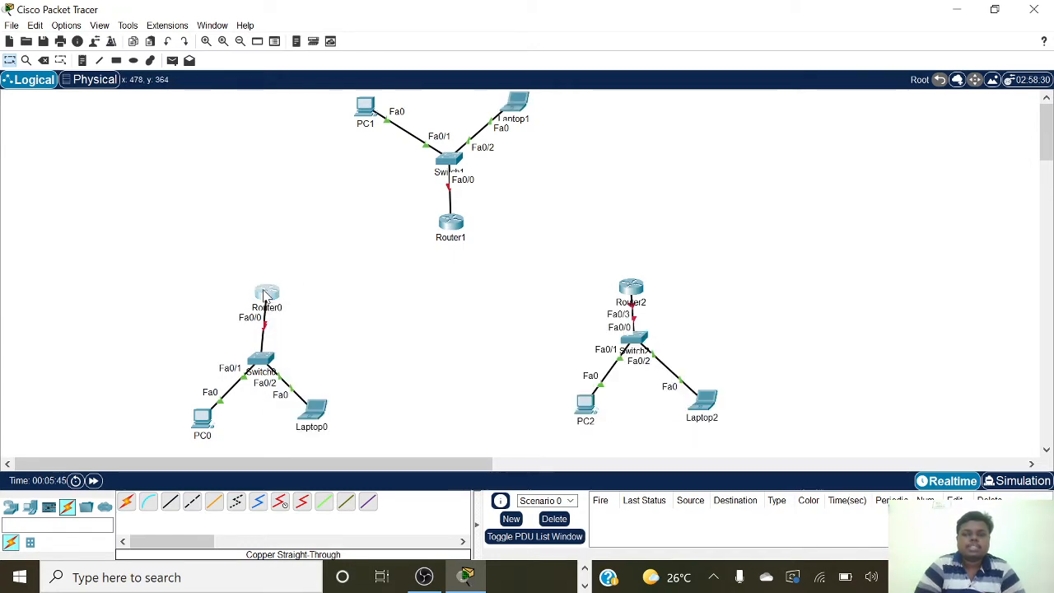
pyautogui.click(265, 296)
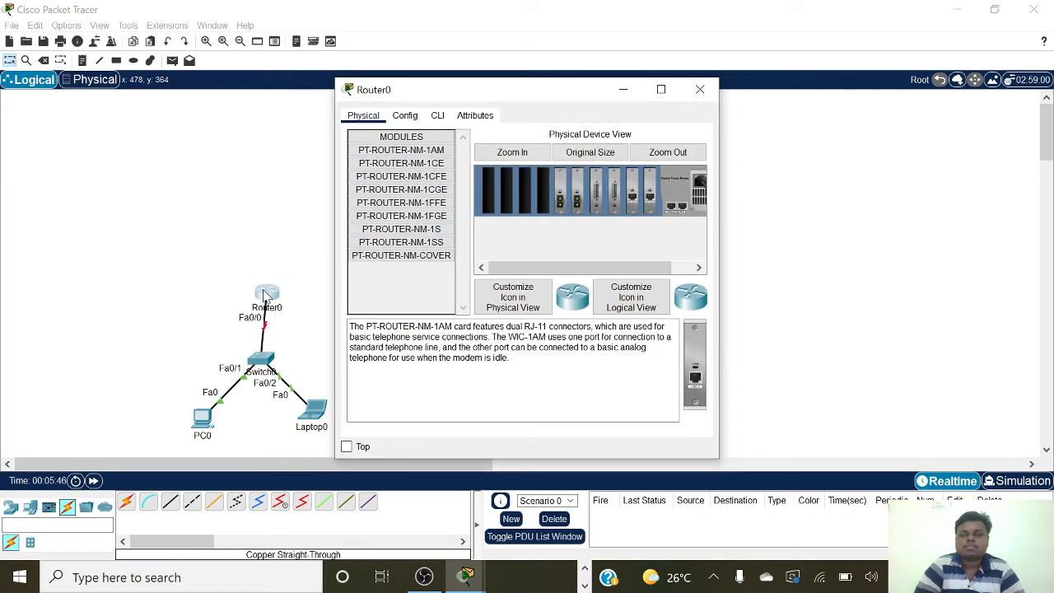
pyautogui.click(414, 118)
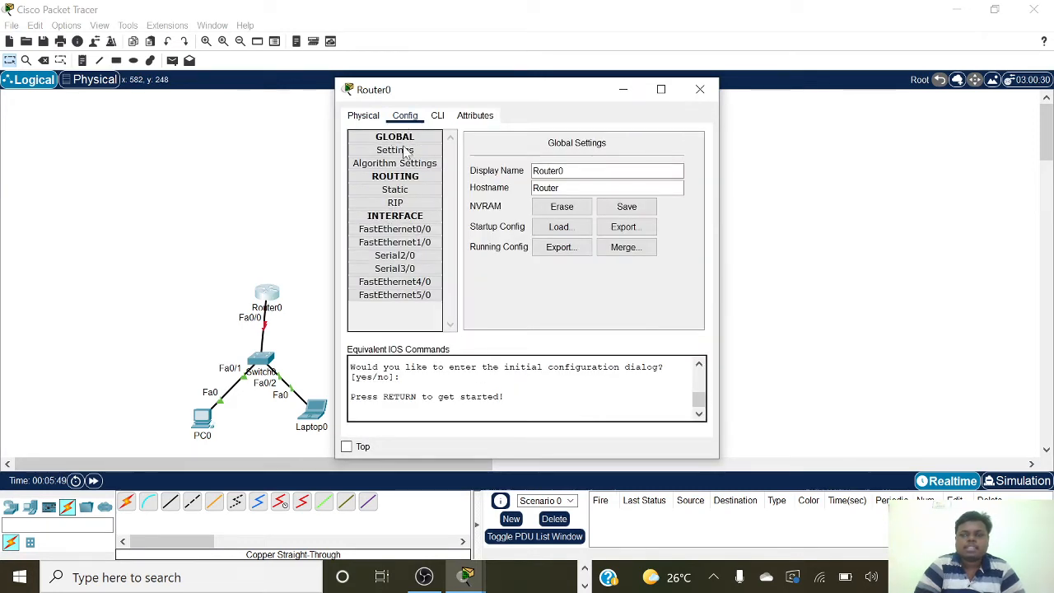
pyautogui.click(370, 232)
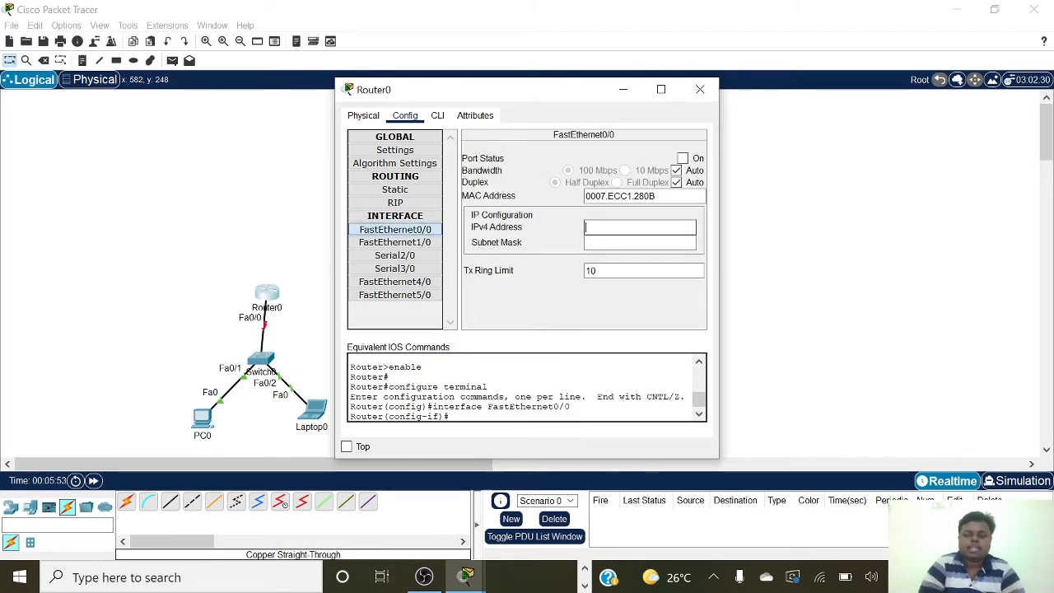
pyautogui.write('192.168')
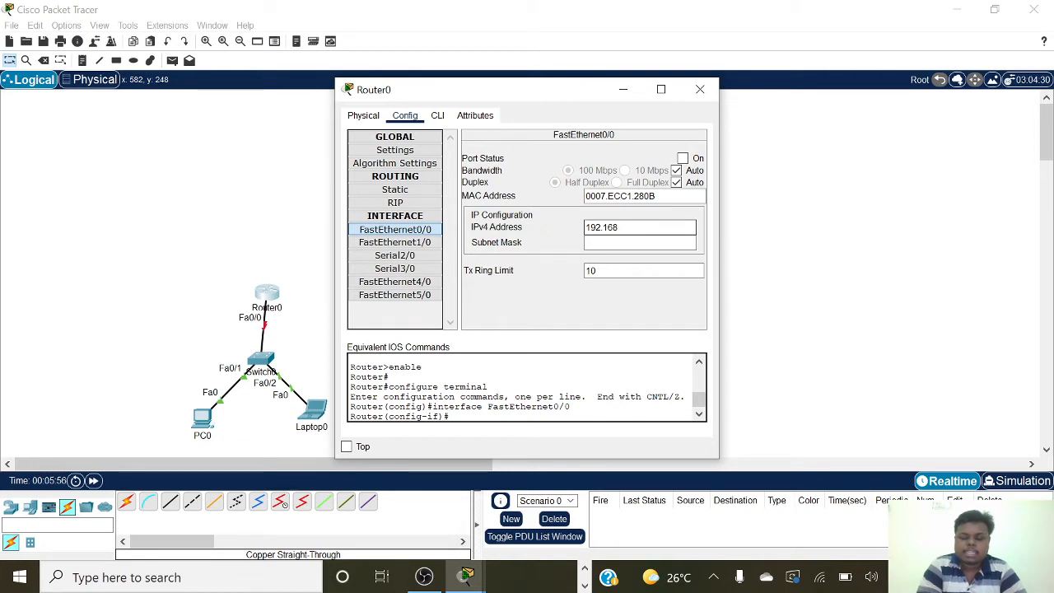
pyautogui.write('.')
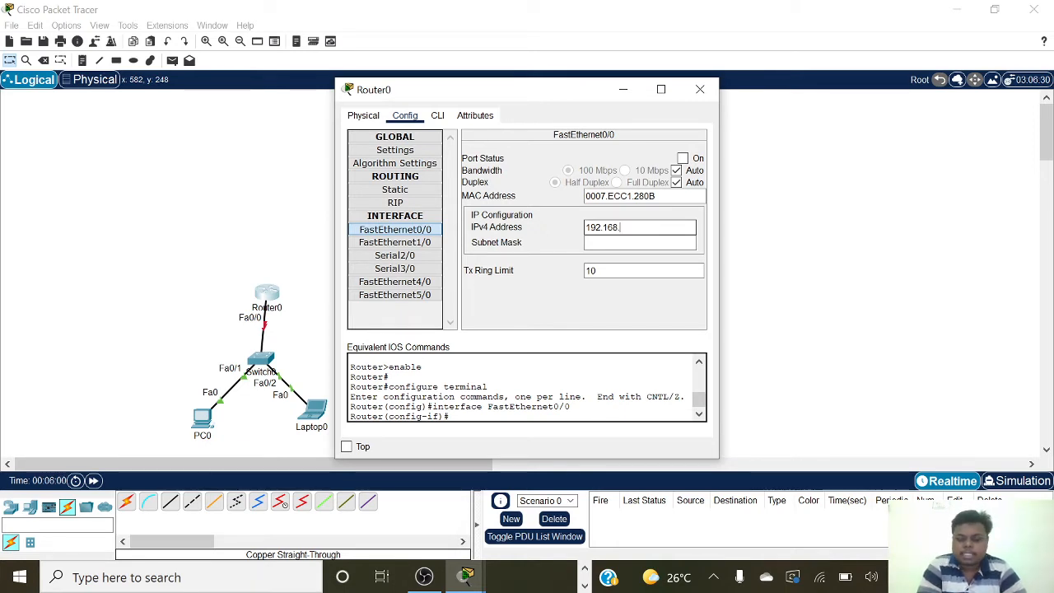
pyautogui.write('1.3')
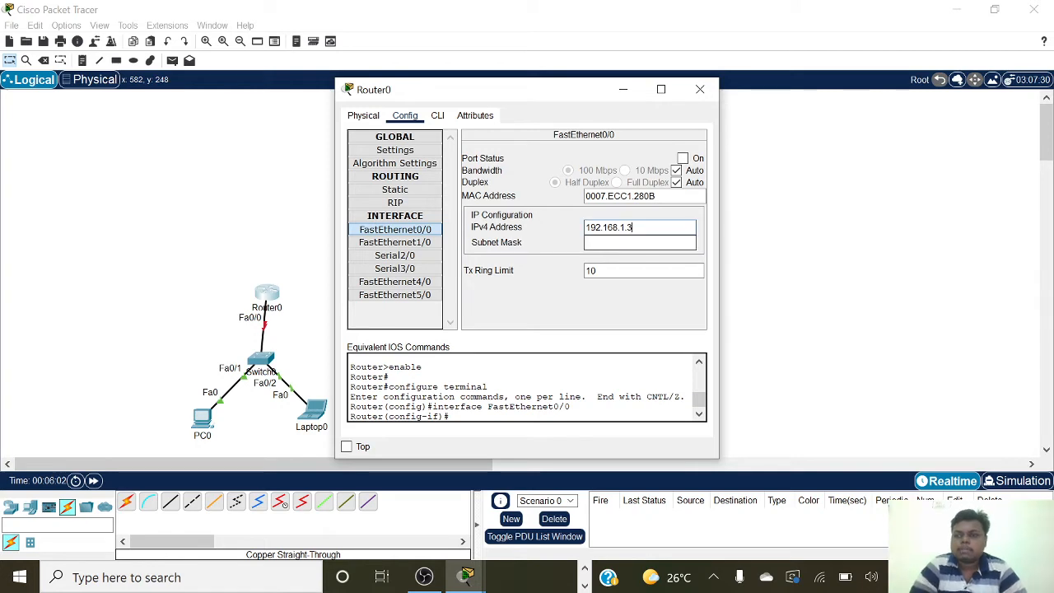
pyautogui.click(630, 243)
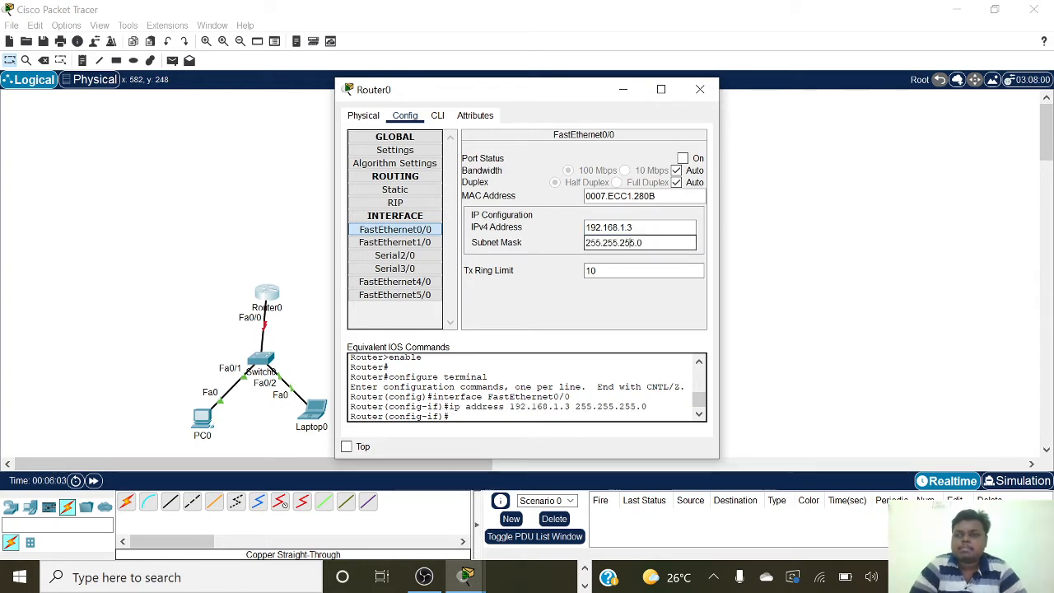
# Step: Turn on the port status of Router0's FastEthernet0/0 interface and close the router's configuration window
pyautogui.click(683, 158)
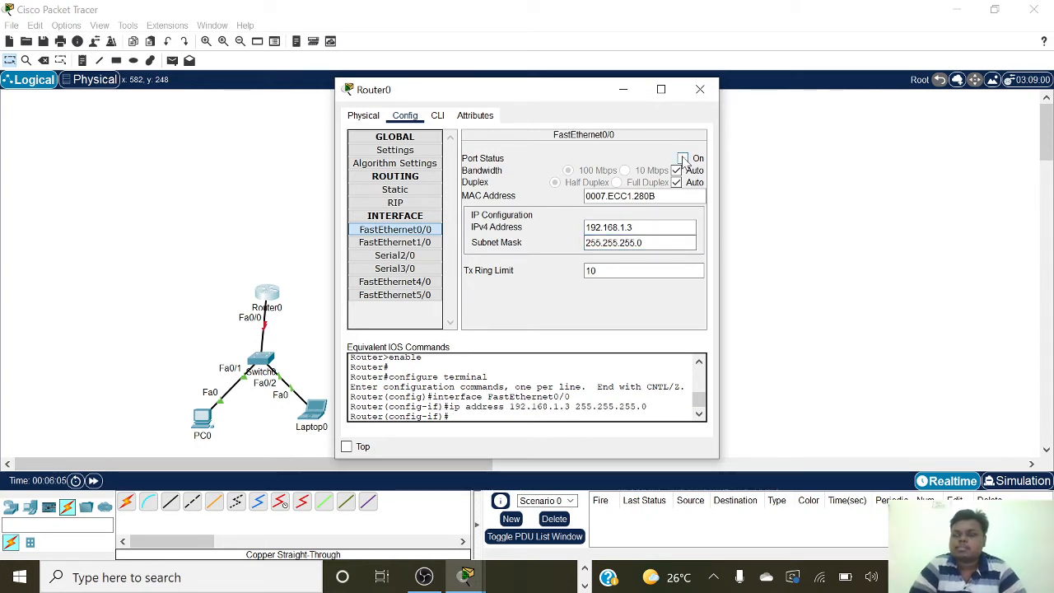
pyautogui.click(701, 93)
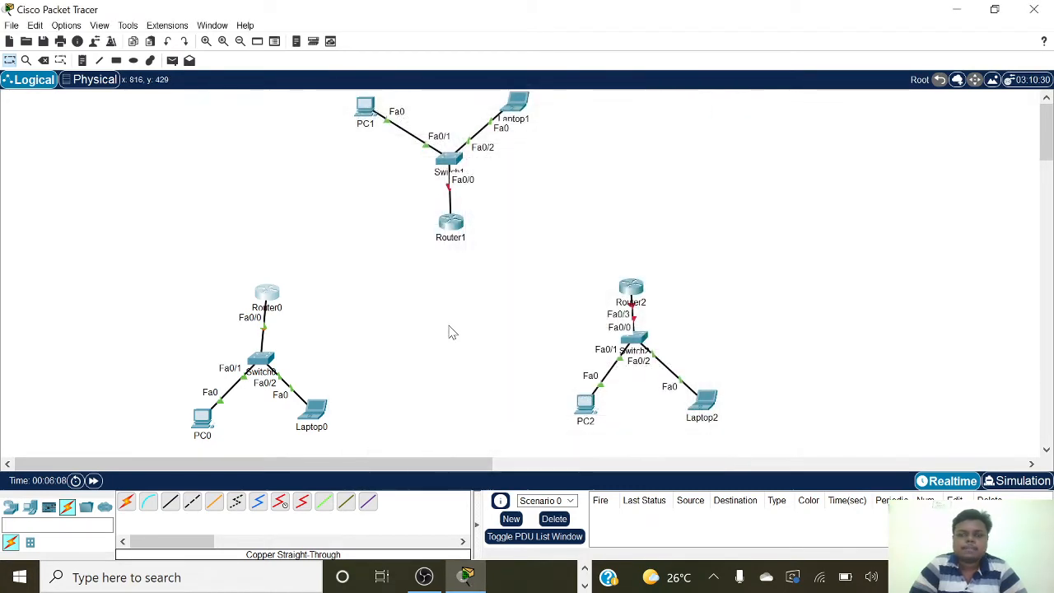
# Step: Assign IPv4 address 192.168.2.3 with subnet mask 255.255.255.0 to Router2's FastEthernet0/0 interface
pyautogui.click(630, 288)
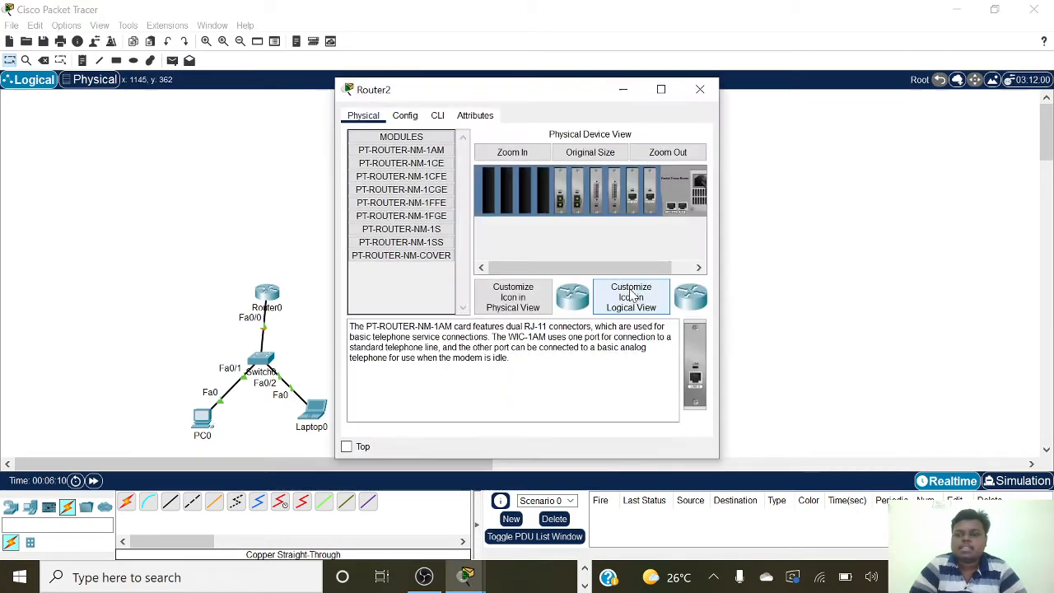
pyautogui.click(408, 116)
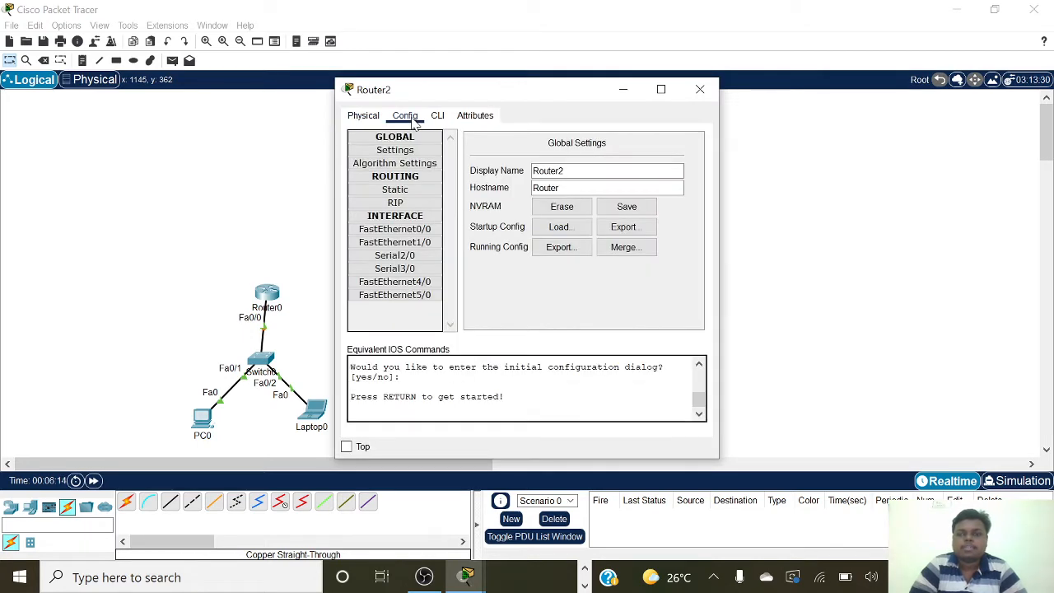
pyautogui.click(410, 232)
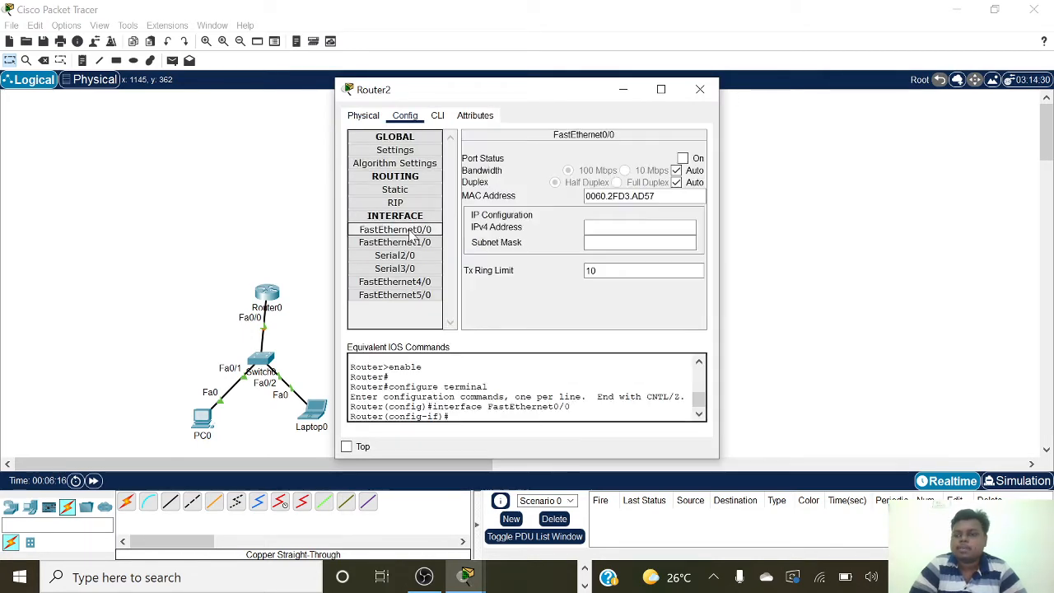
pyautogui.click(626, 227)
pyautogui.write('192')
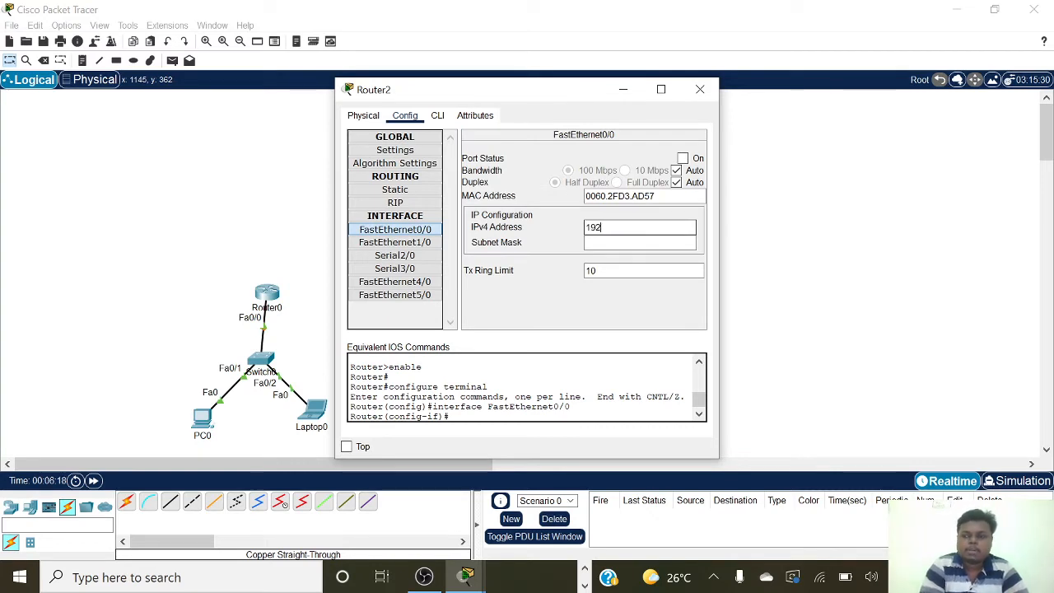
pyautogui.write('.168.2.3')
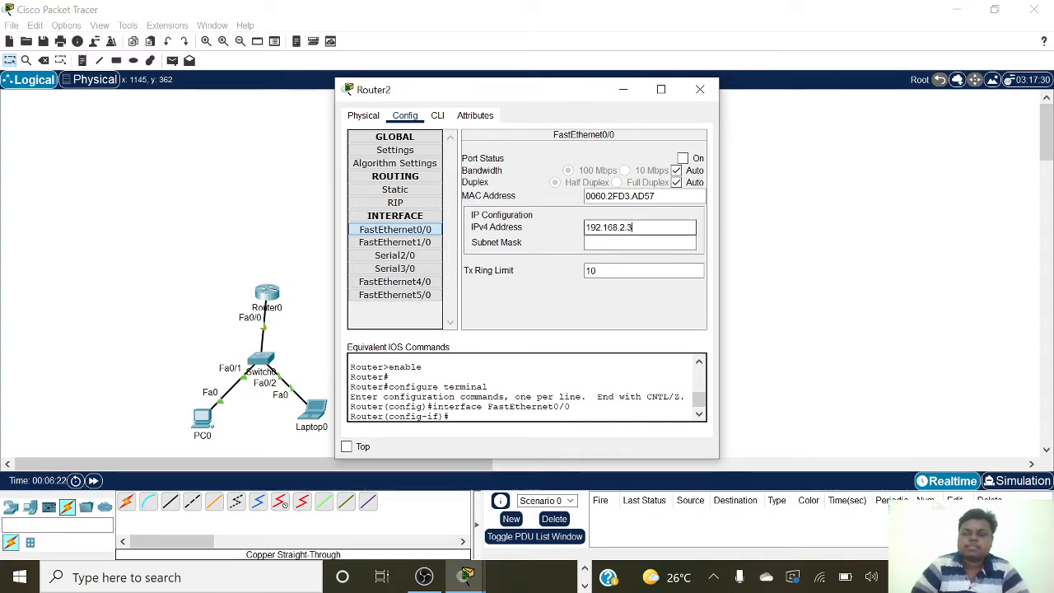
pyautogui.click(613, 242)
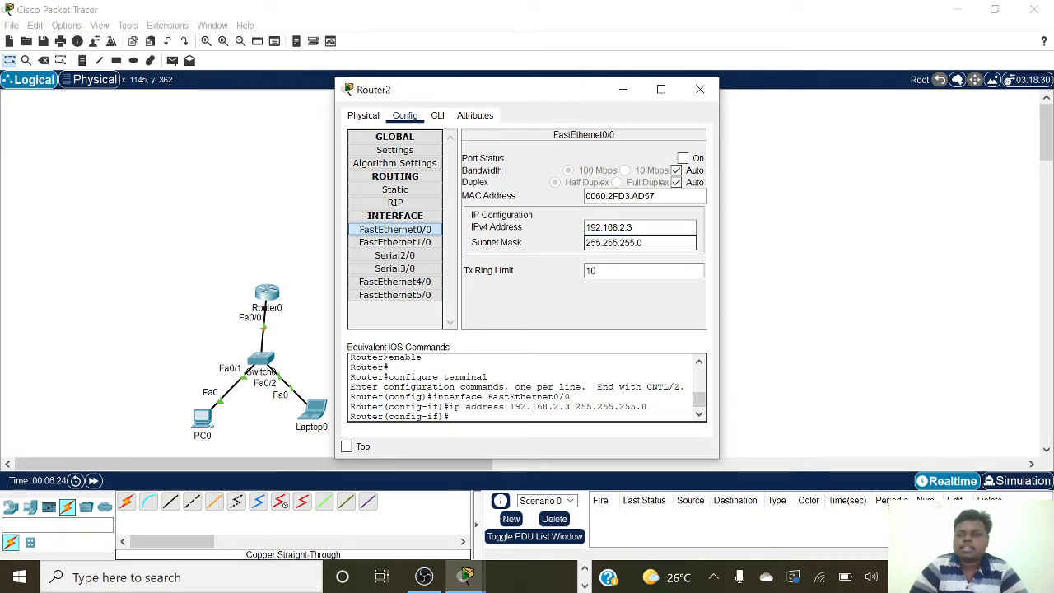
# Step: Turn on the port status of Router2's FastEthernet0/0 interface and close the router's configuration window
pyautogui.click(682, 159)
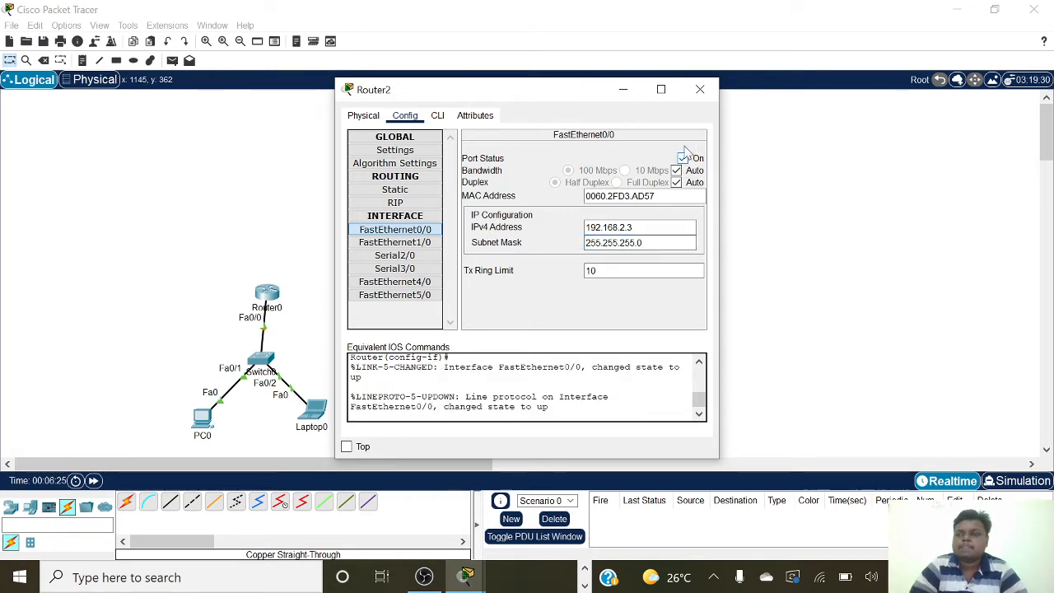
pyautogui.click(699, 90)
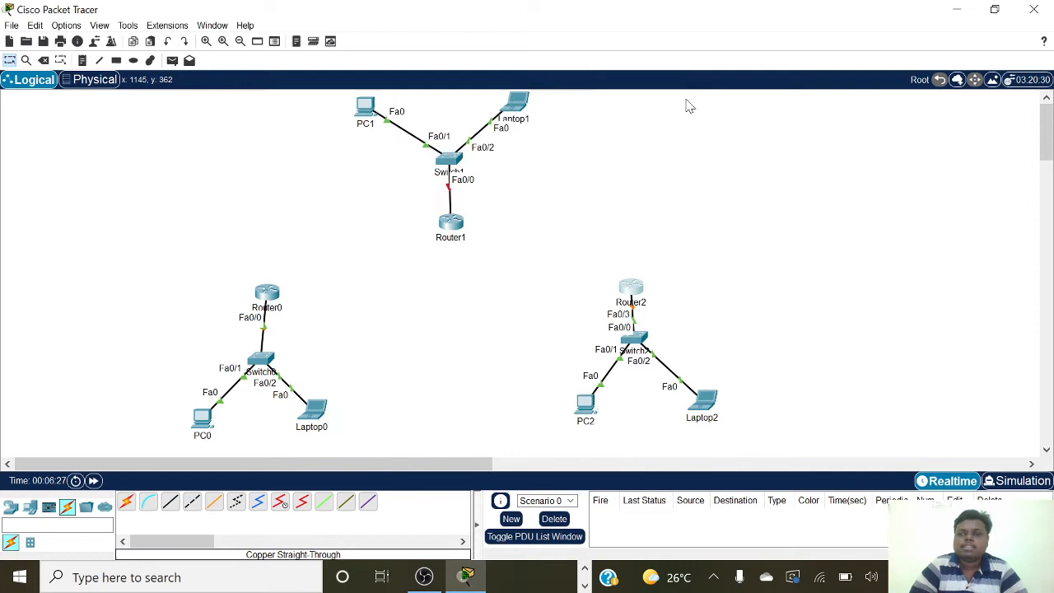
# Step: Assign IPv4 address 192.168.3.3 with subnet mask 255.255.255.0 to Router1's FastEthernet0/0 interface and turn on its port status
pyautogui.click(451, 224)
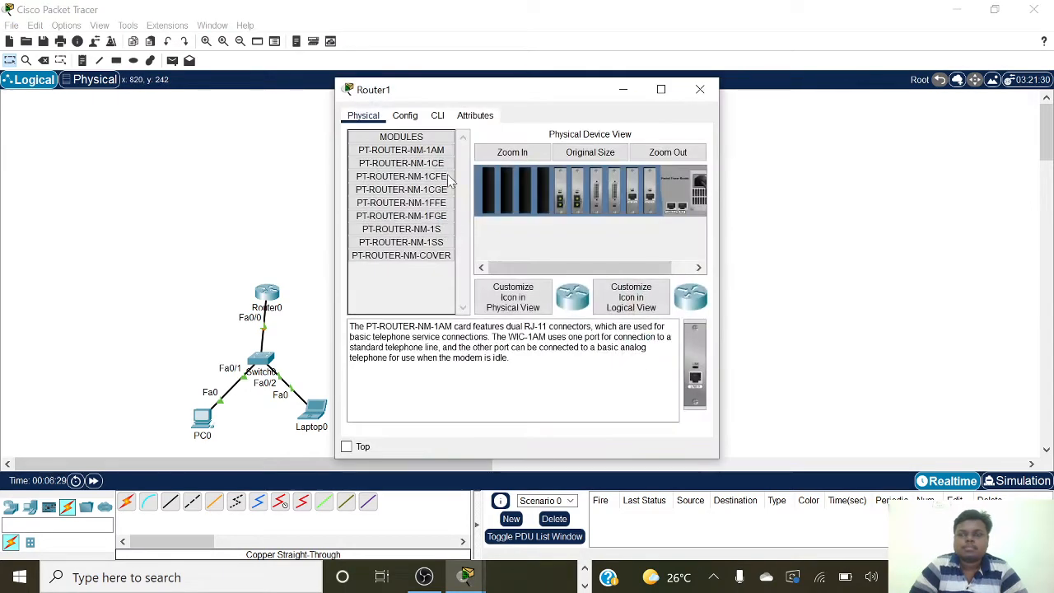
pyautogui.click(404, 115)
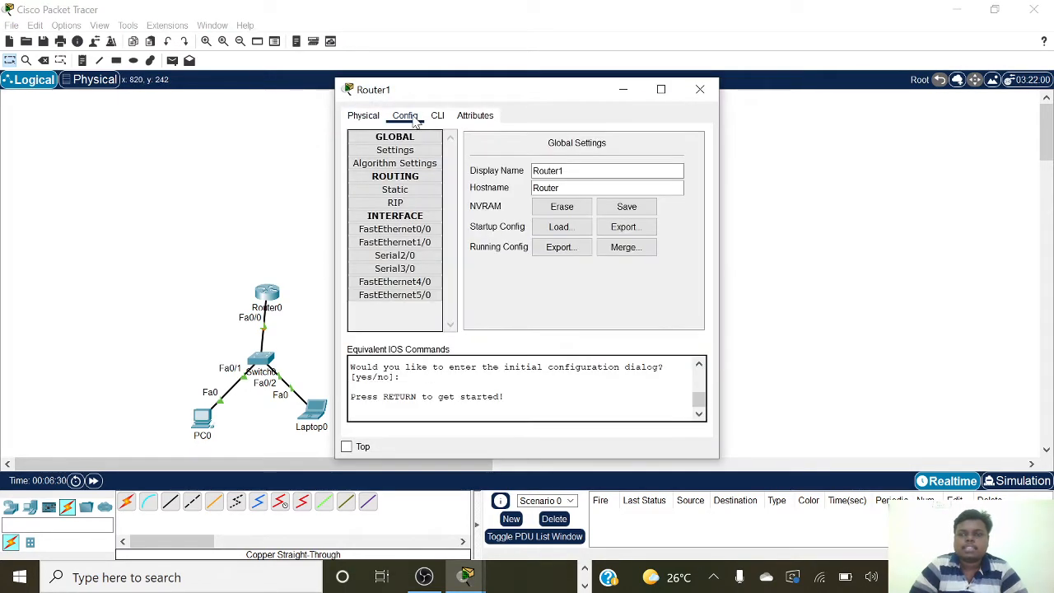
pyautogui.click(393, 231)
pyautogui.click(640, 227)
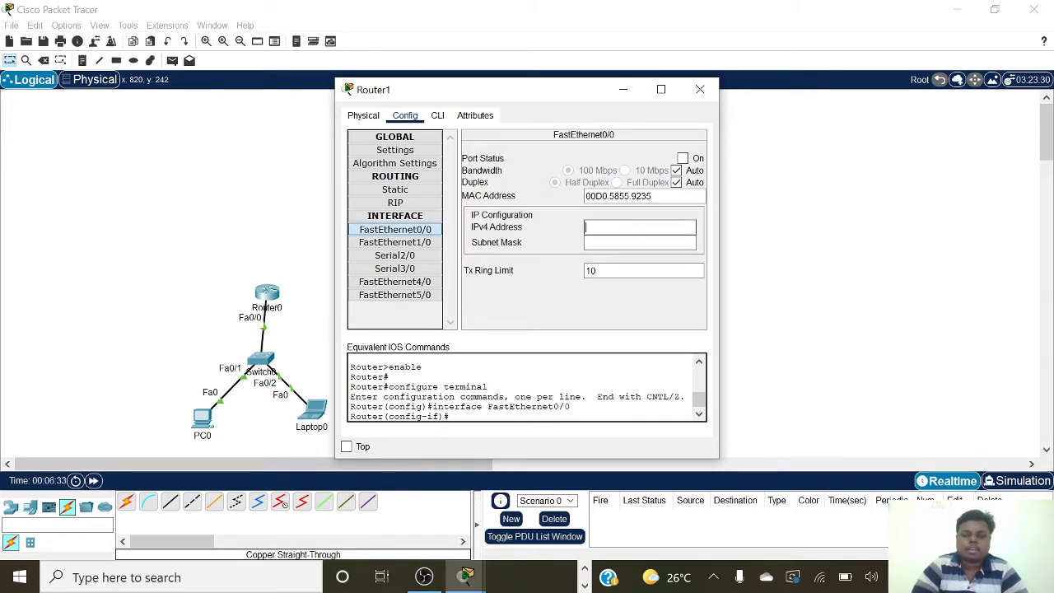
pyautogui.write('192.1')
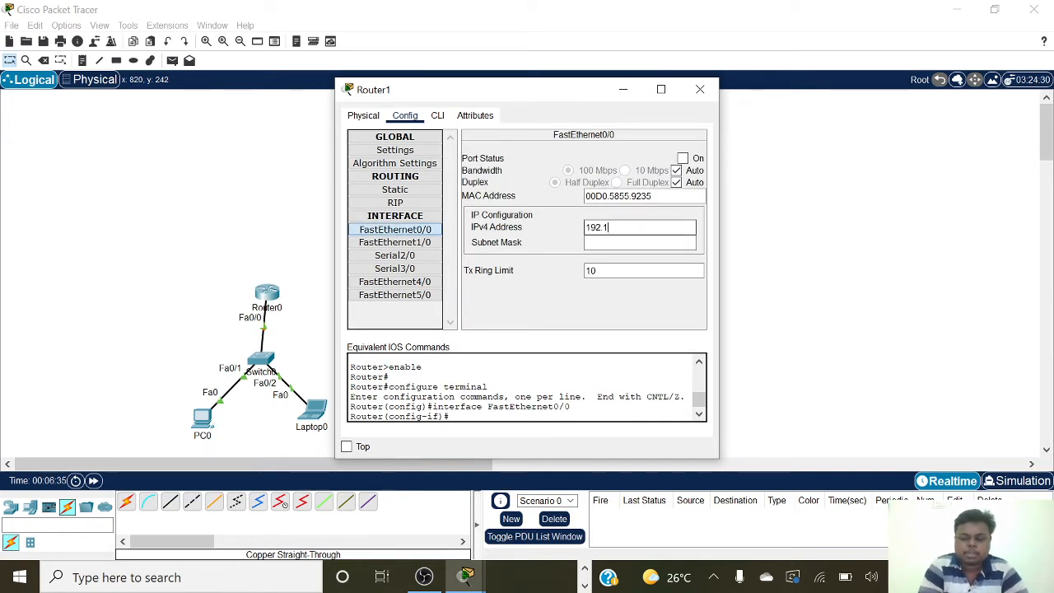
pyautogui.write('68.3')
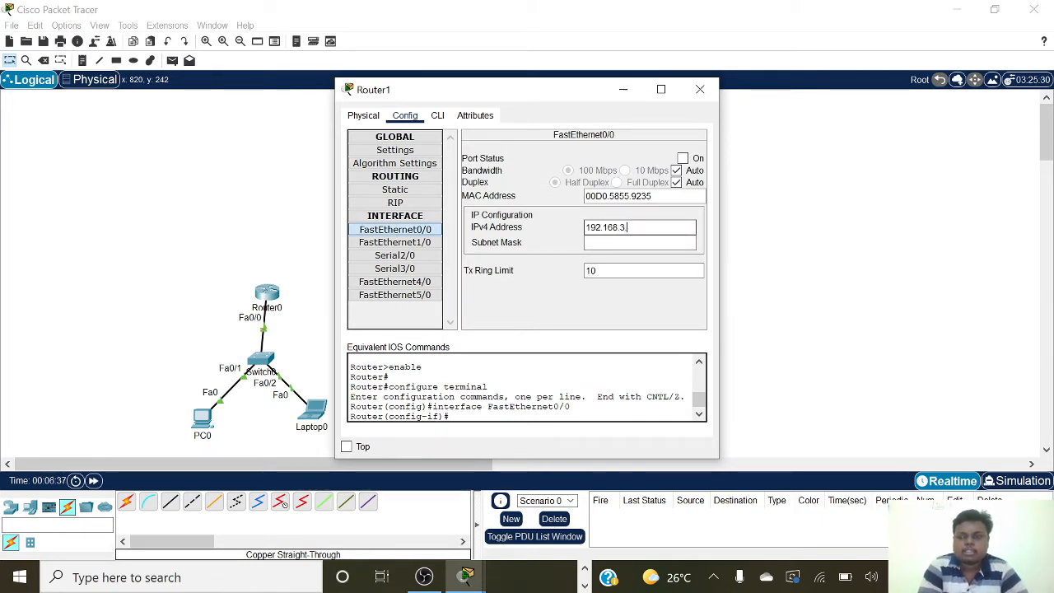
pyautogui.write('.3')
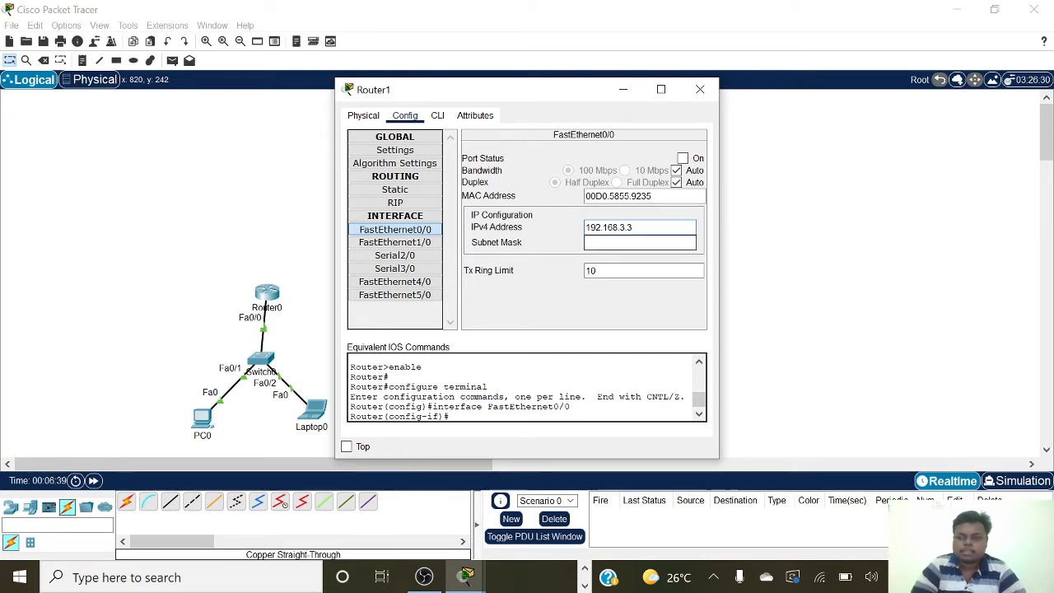
pyautogui.click(638, 242)
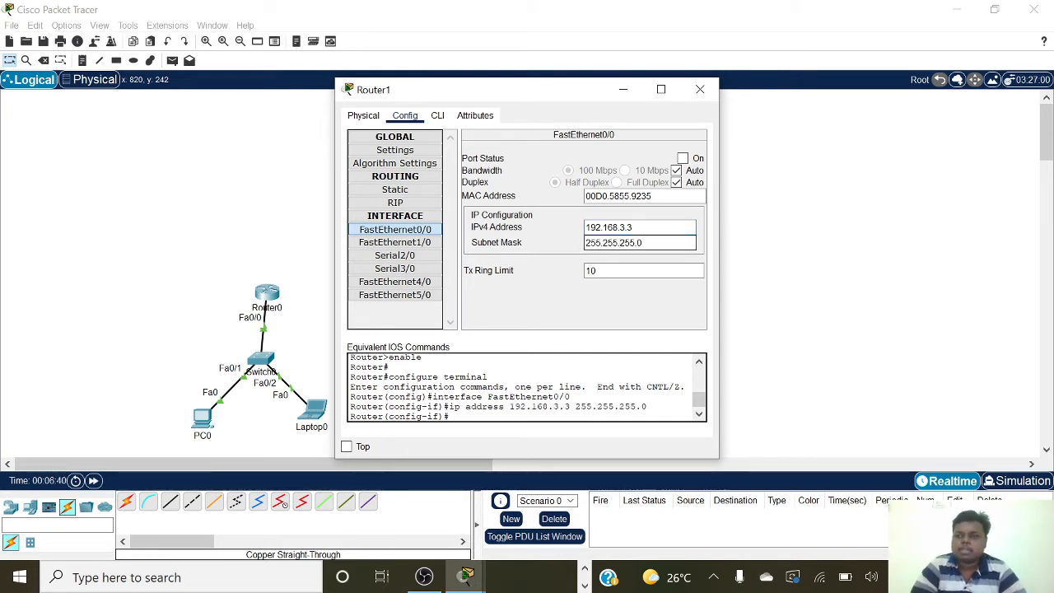
pyautogui.click(682, 158)
pyautogui.click(699, 88)
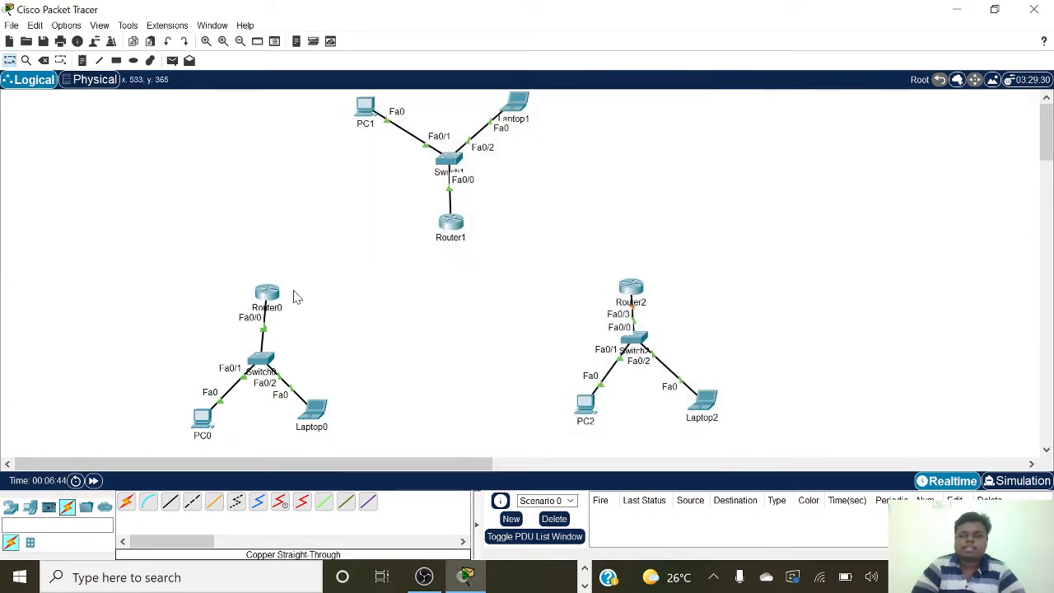
# Step: Connect Router0 to Router2 with an automatically chosen connection type
pyautogui.click(127, 504)
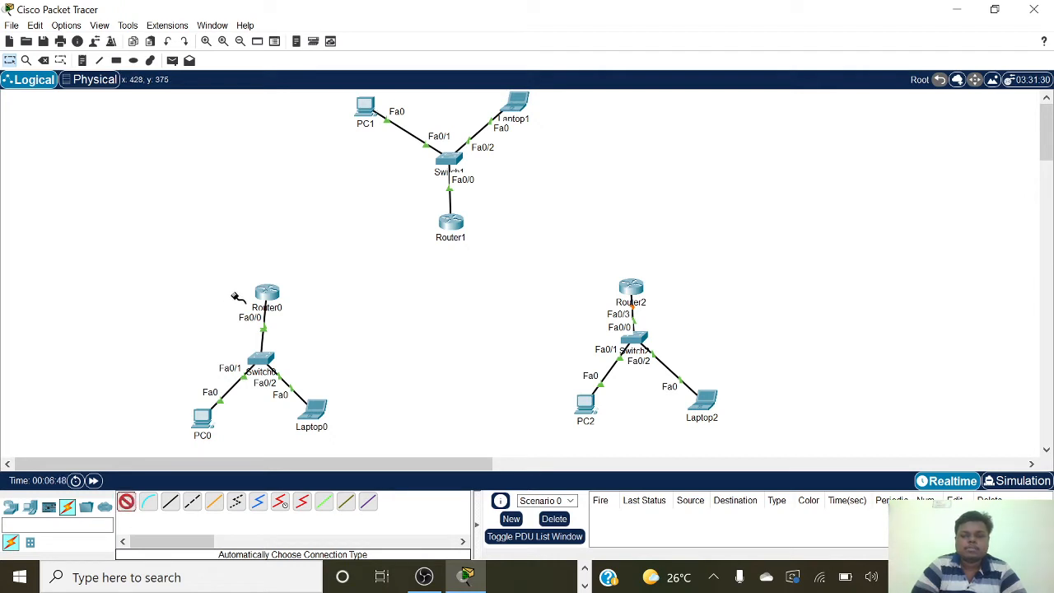
pyautogui.click(265, 293)
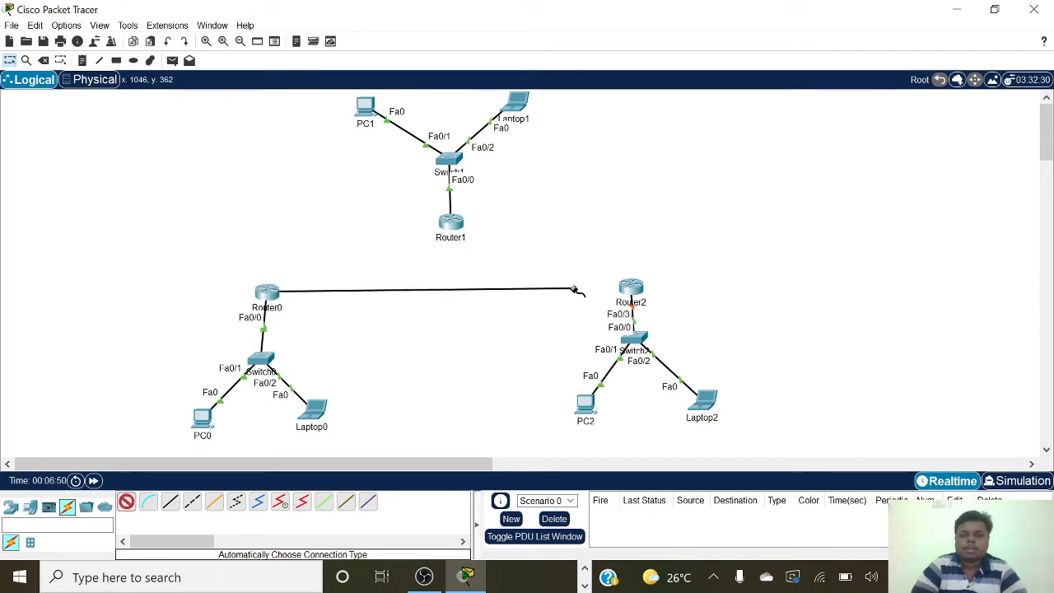
pyautogui.click(631, 287)
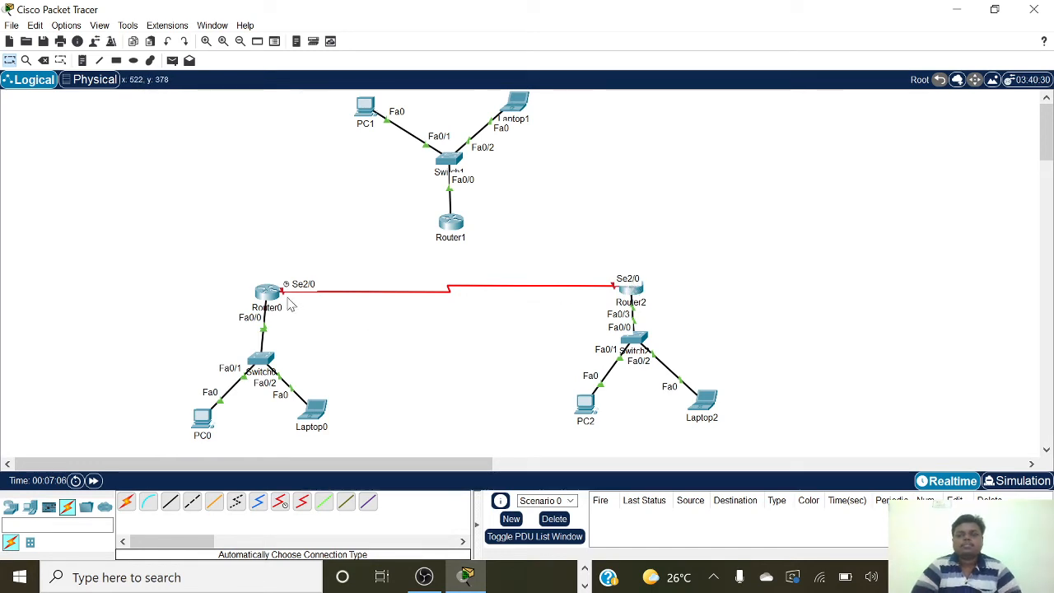
# Step: Assign IPv4 address 192.168.4.1 with subnet mask 255.255.255.0 to Router0's Serial2/0 interface and turn on its port status
pyautogui.moveTo(289, 304)
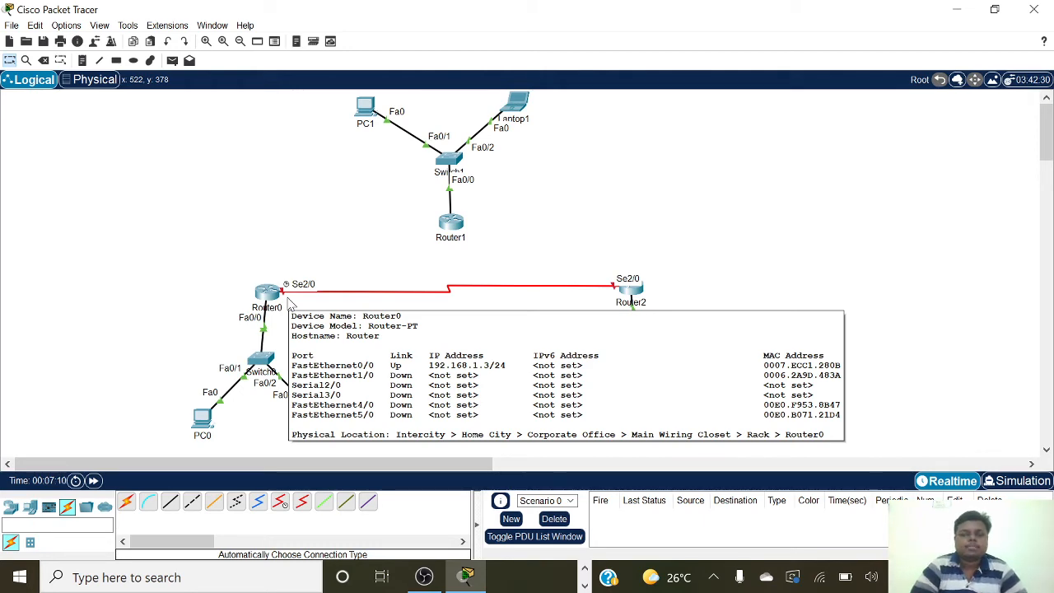
pyautogui.click(267, 298)
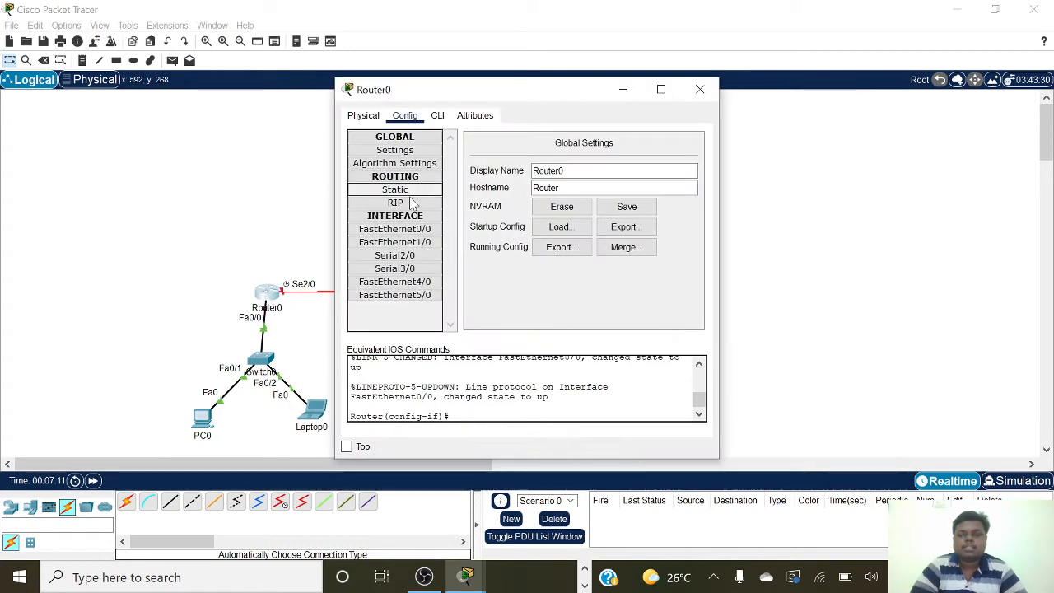
pyautogui.click(410, 256)
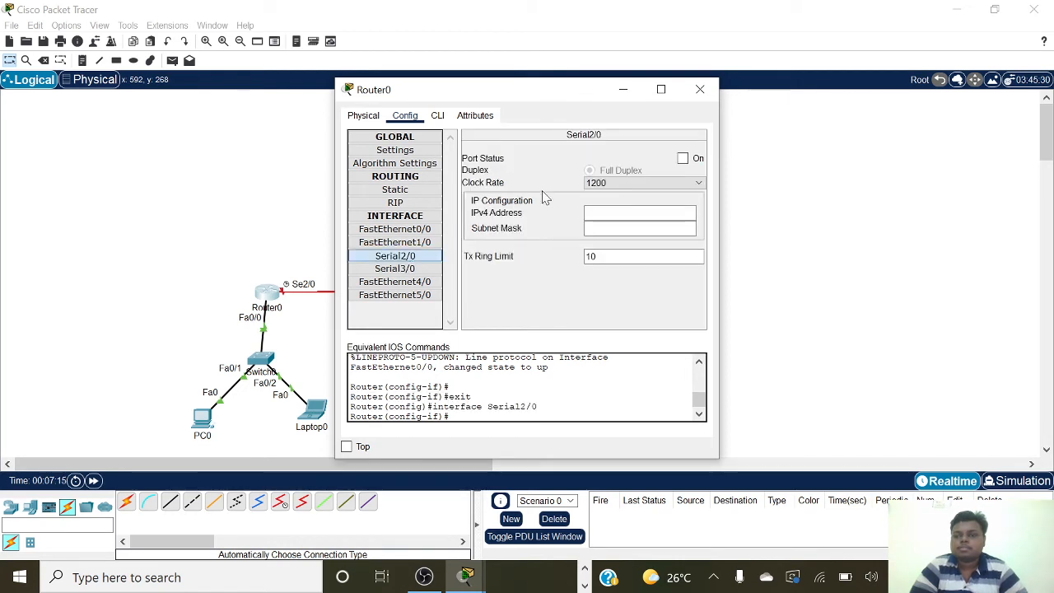
pyautogui.click(592, 213)
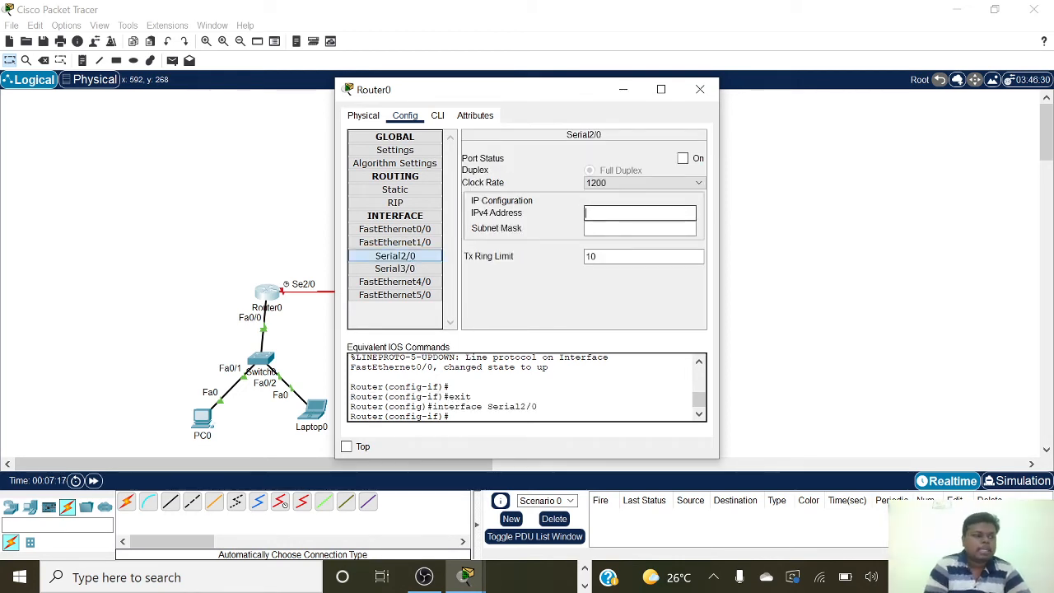
pyautogui.write('192')
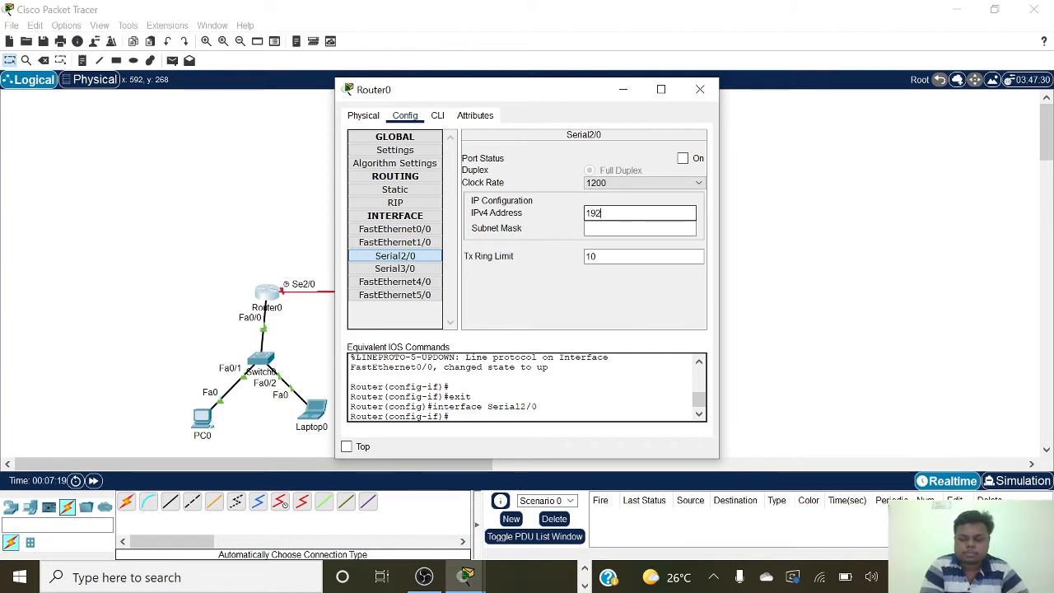
pyautogui.write('.1')
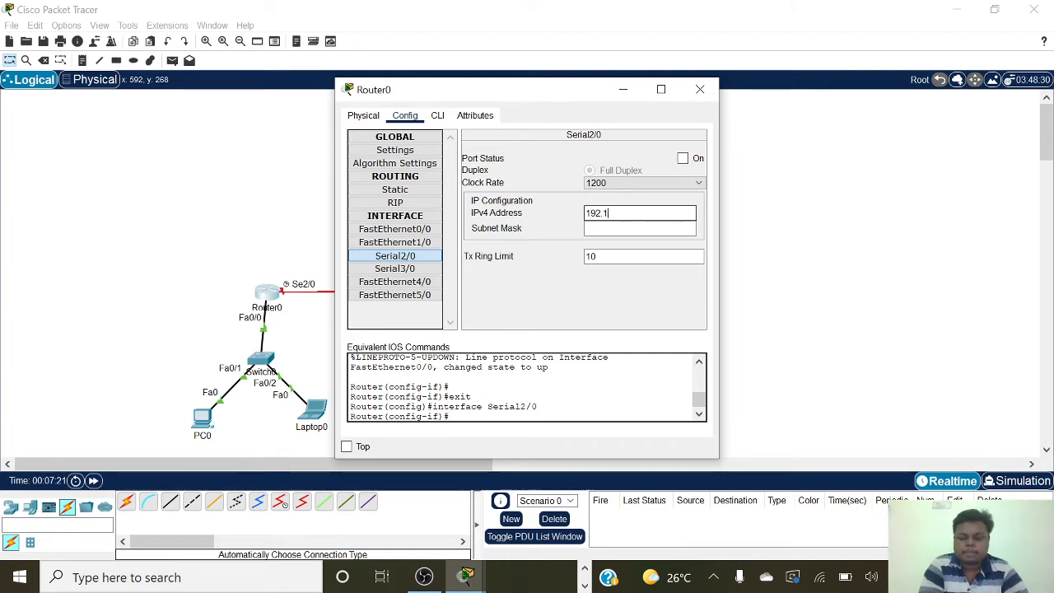
pyautogui.write('68.4.1')
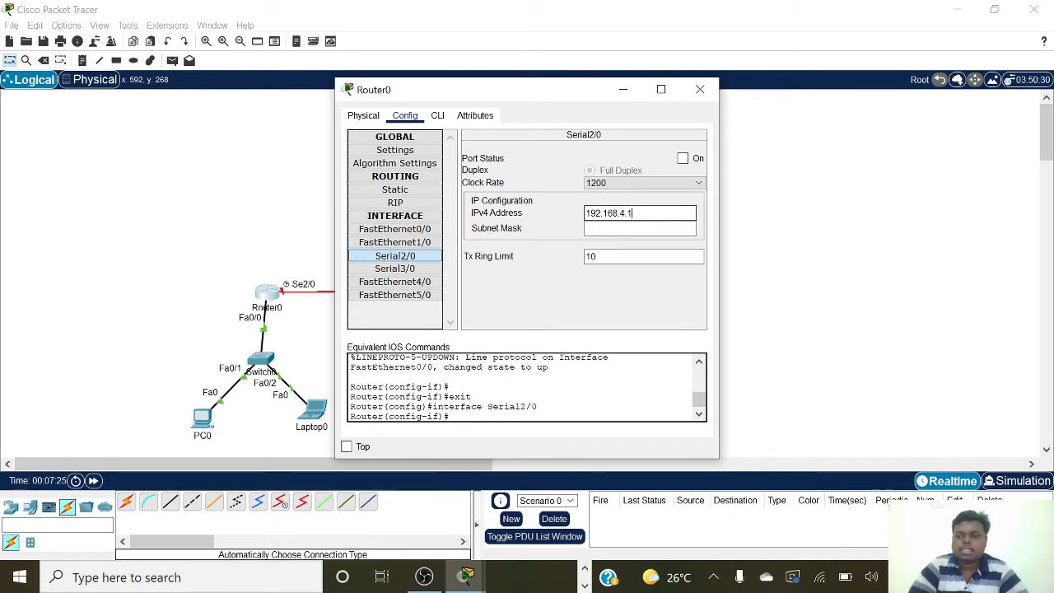
pyautogui.click(621, 229)
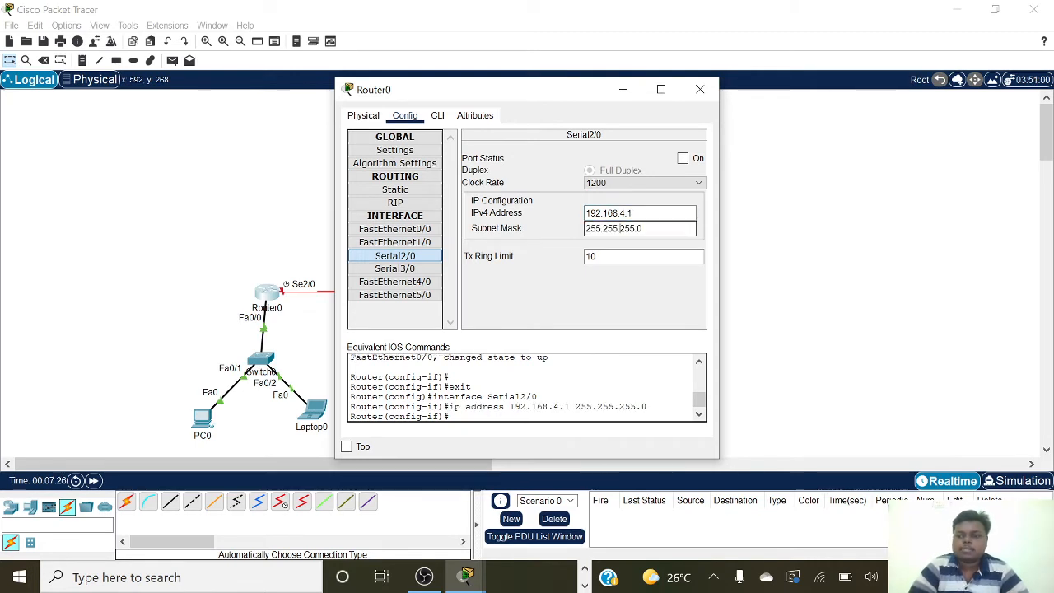
pyautogui.click(683, 159)
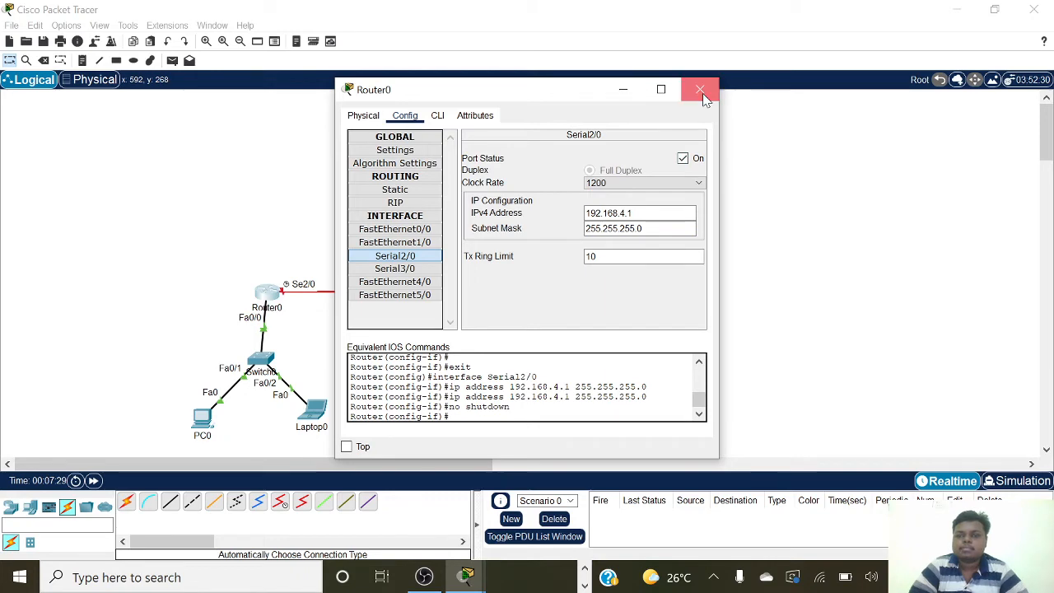
pyautogui.click(699, 91)
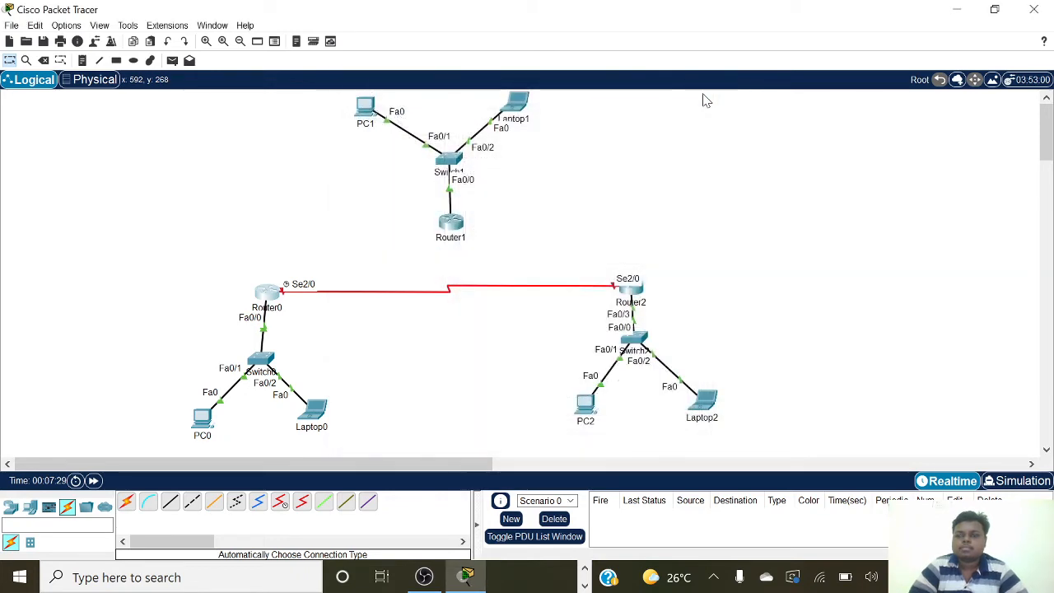
# Step: Assign IPv4 address 192.168.4.2 with subnet mask 255.255.255.0 to Router2's Serial2/0 interface and turn on its port status
pyautogui.click(635, 291)
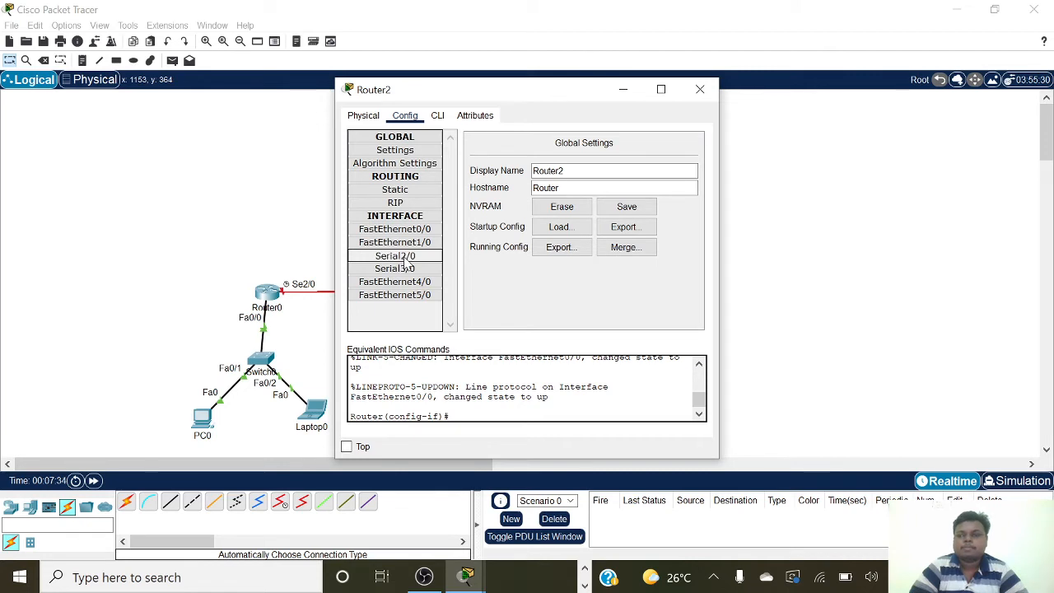
pyautogui.click(406, 257)
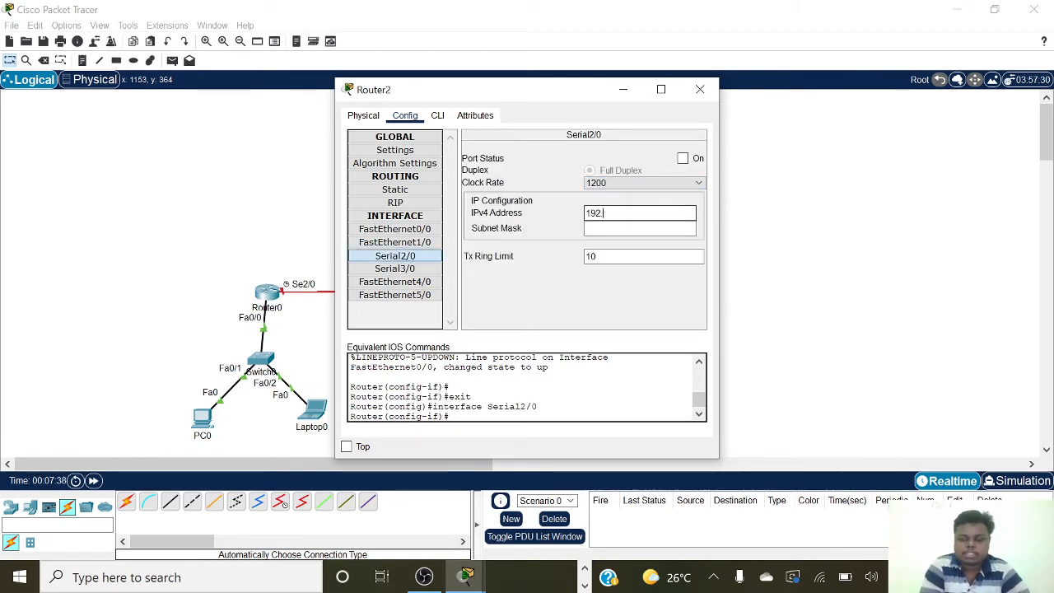
pyautogui.write('168.')
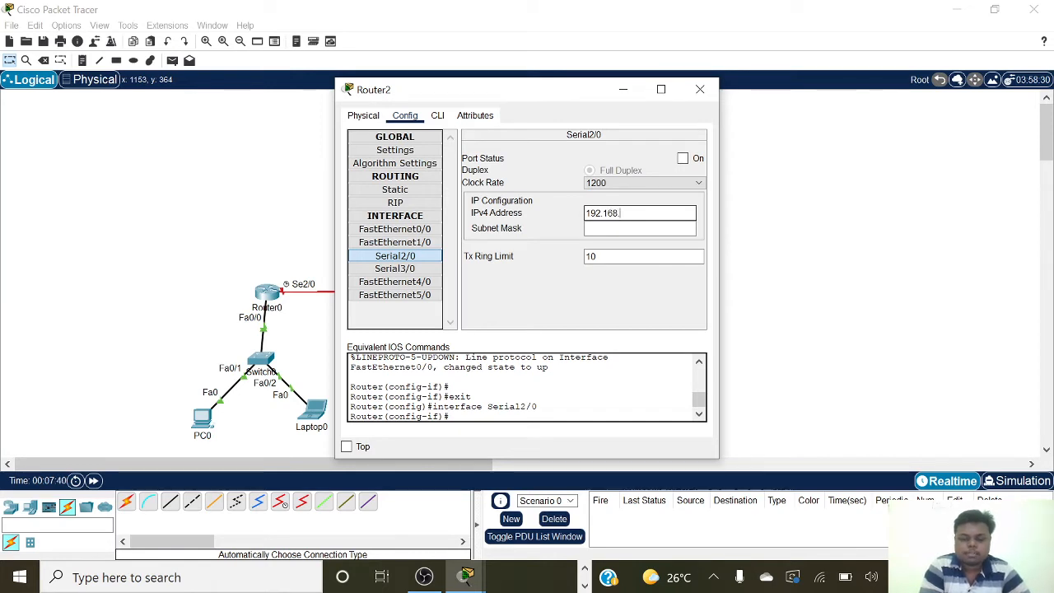
pyautogui.write('4.2')
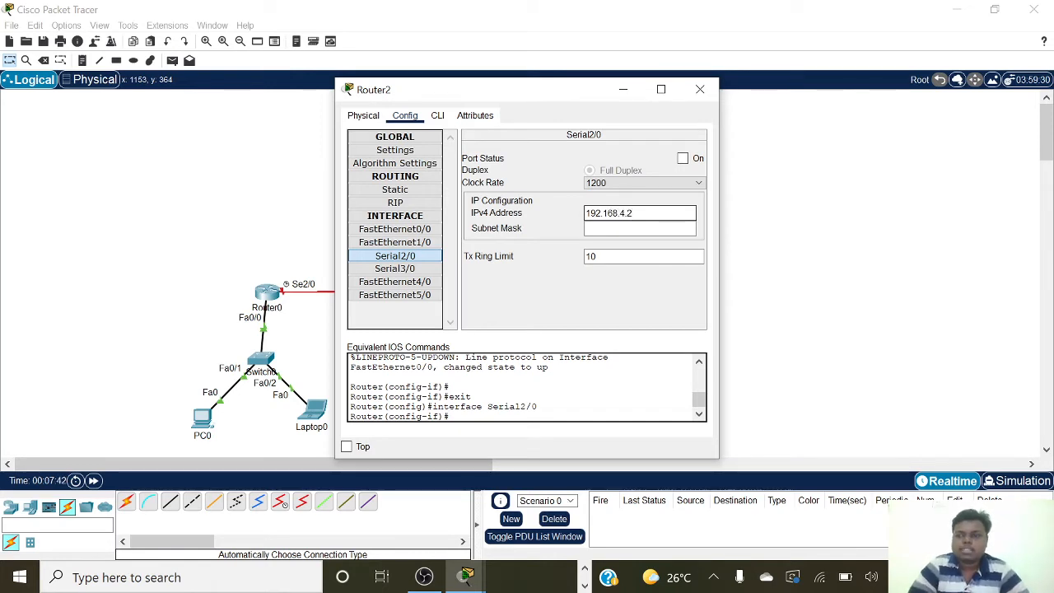
pyautogui.press('Tab')
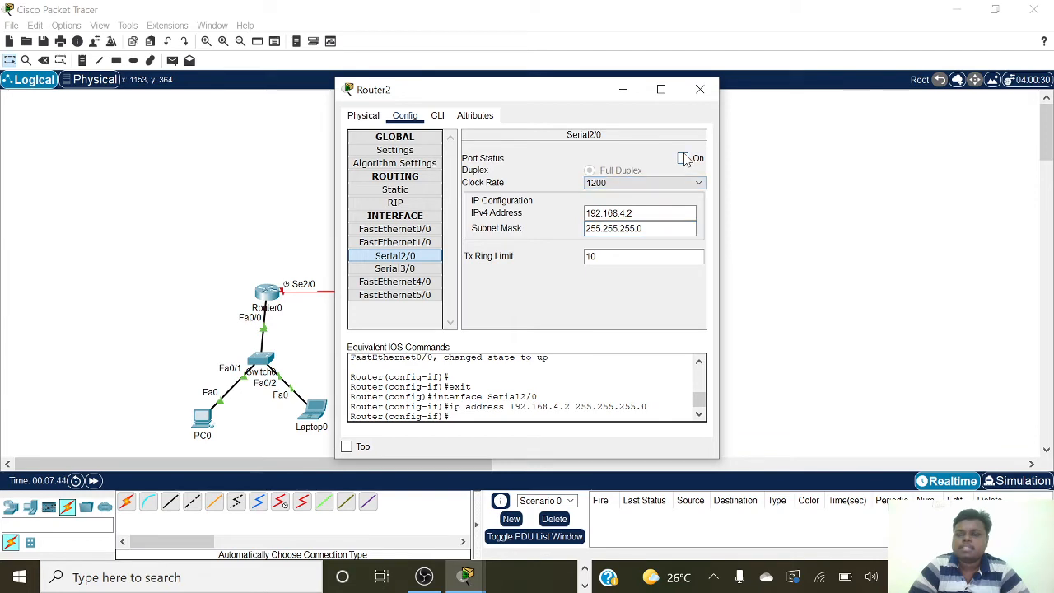
pyautogui.click(683, 158)
pyautogui.click(699, 89)
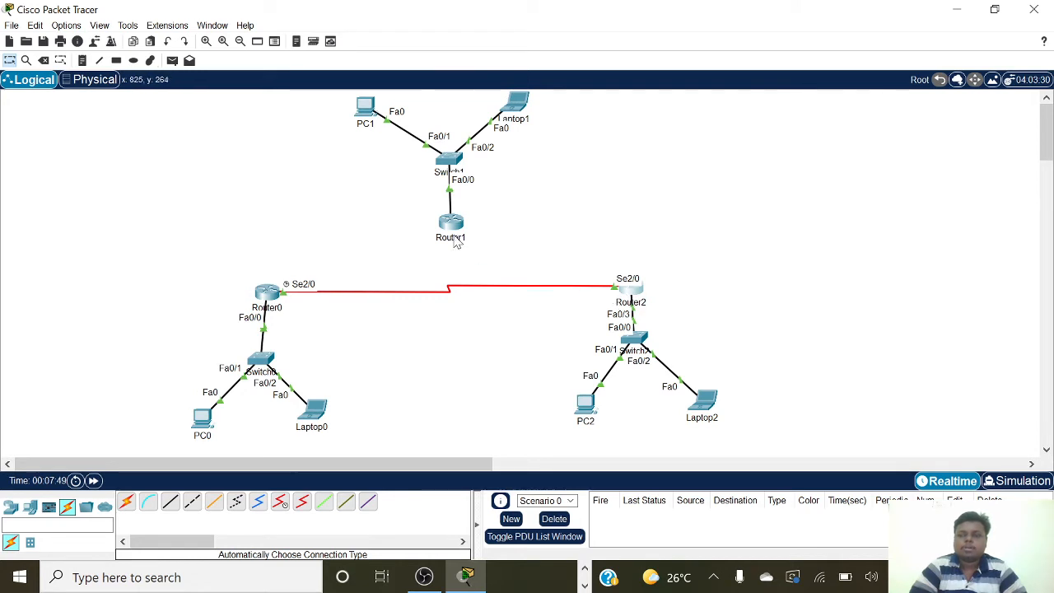
# Step: Connect Router2 to Router1 with an automatically chosen connection type
pyautogui.click(126, 504)
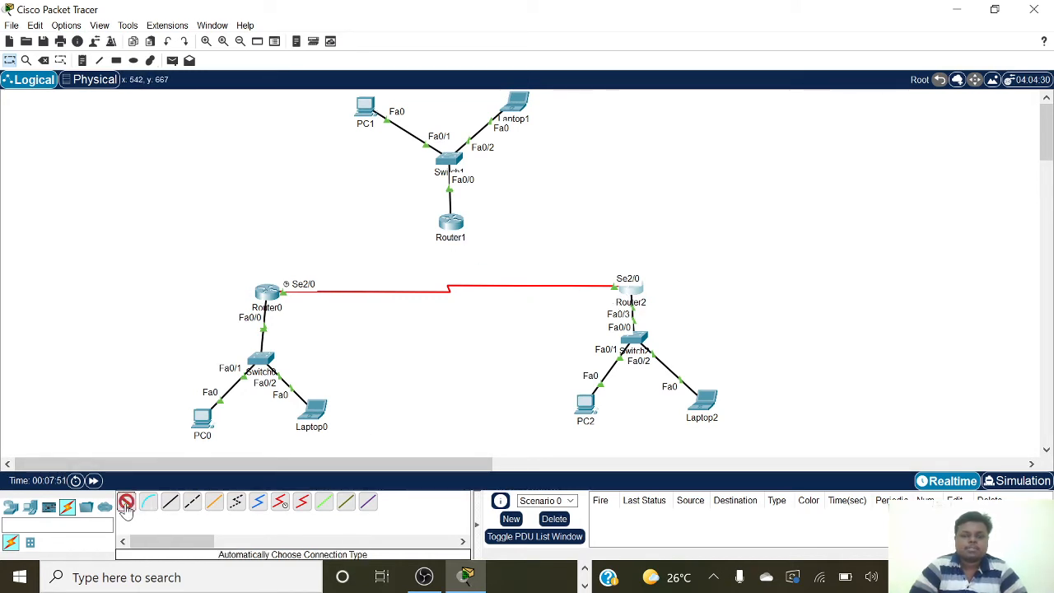
pyautogui.click(633, 289)
pyautogui.click(445, 221)
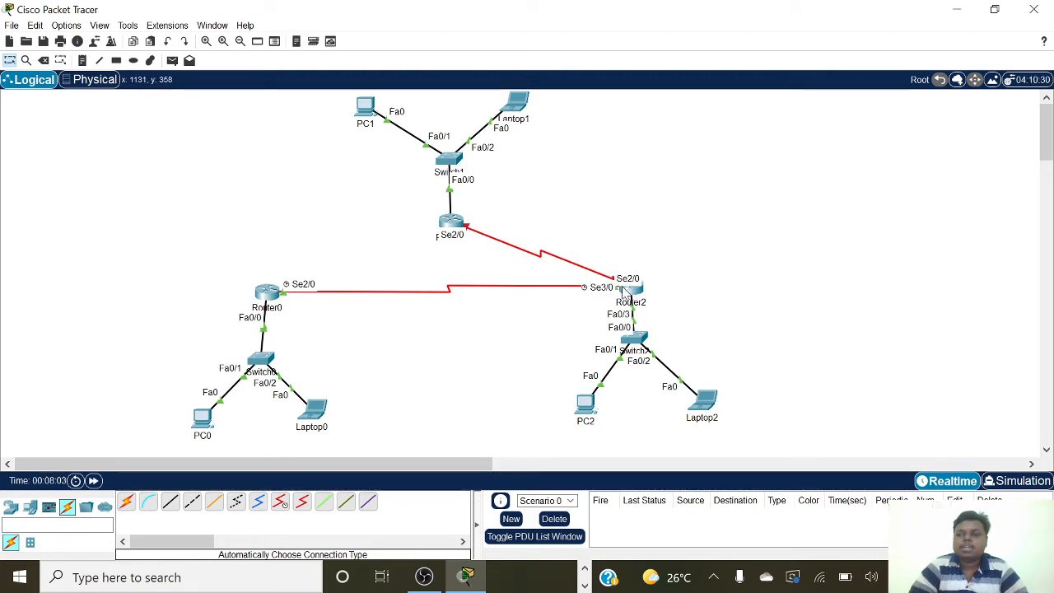
# Step: Assign IPv4 address 192.168.5.1 with subnet mask 255.255.255.0 to Router2's Serial3/0 interface and turn on its port status
pyautogui.click(625, 292)
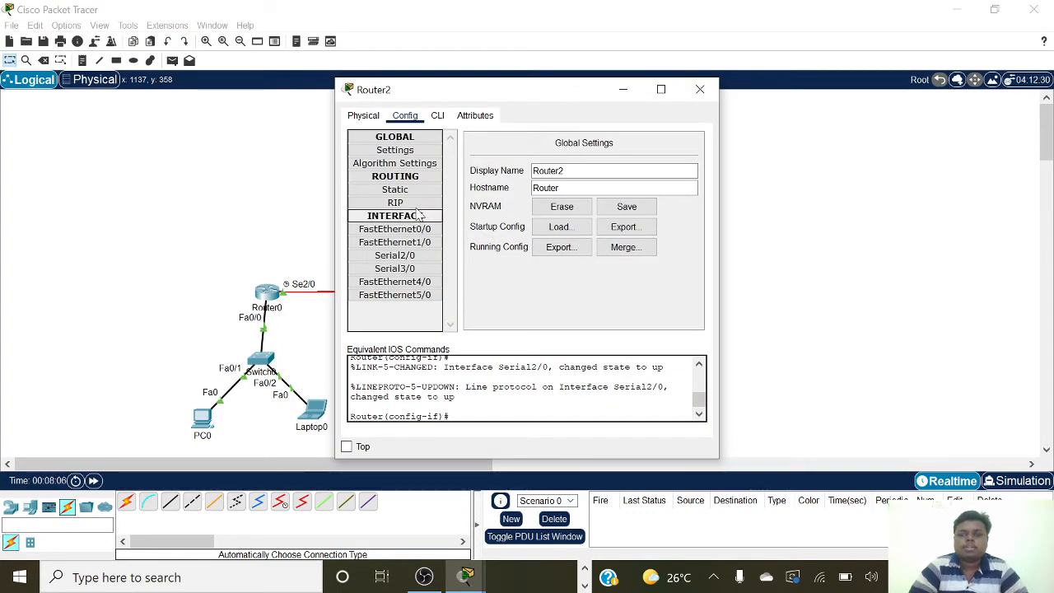
pyautogui.click(401, 269)
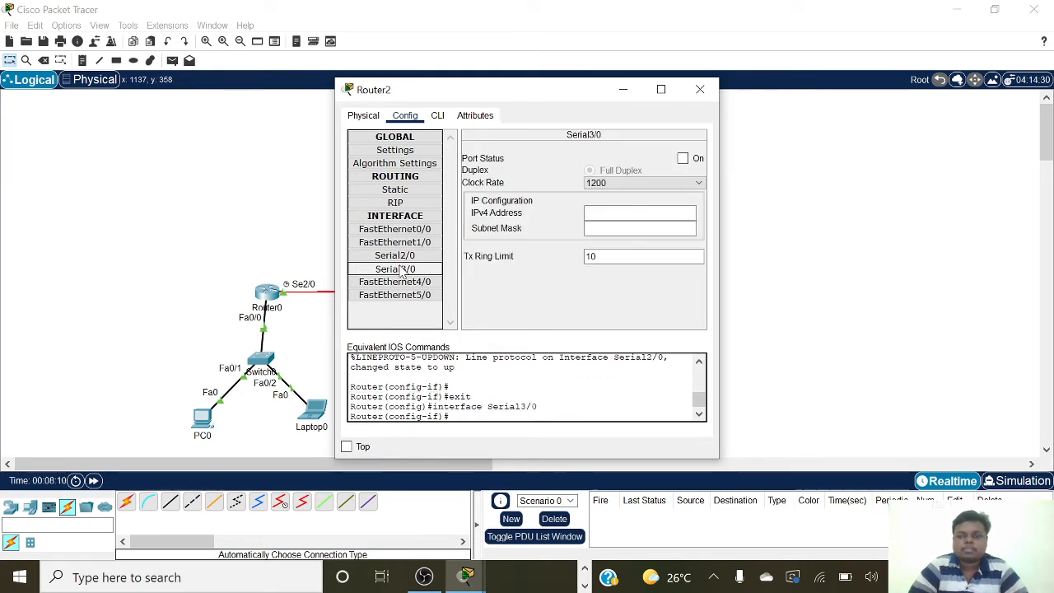
pyautogui.click(639, 213)
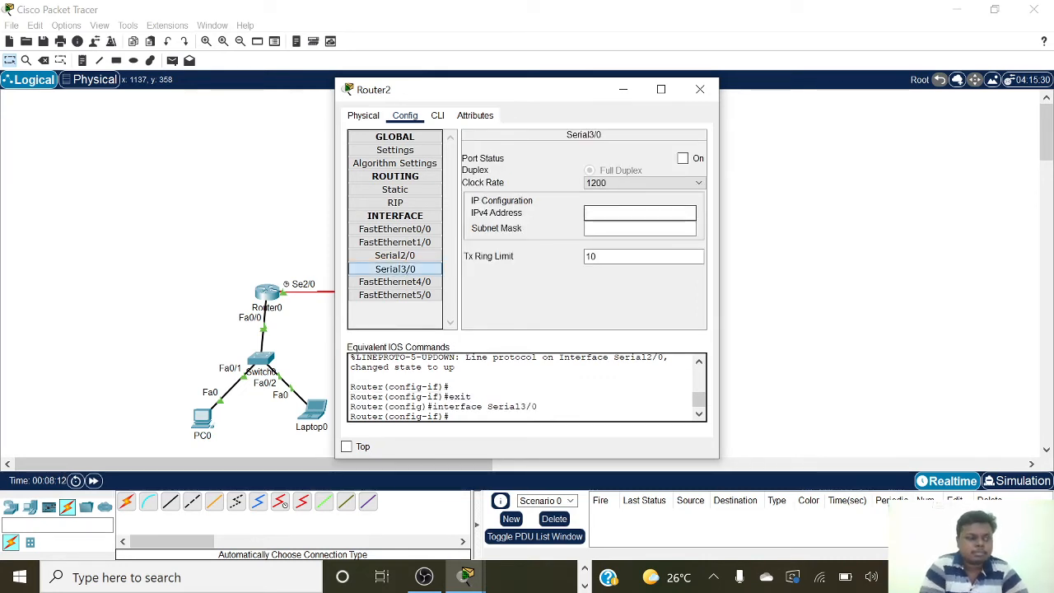
pyautogui.write('192.168')
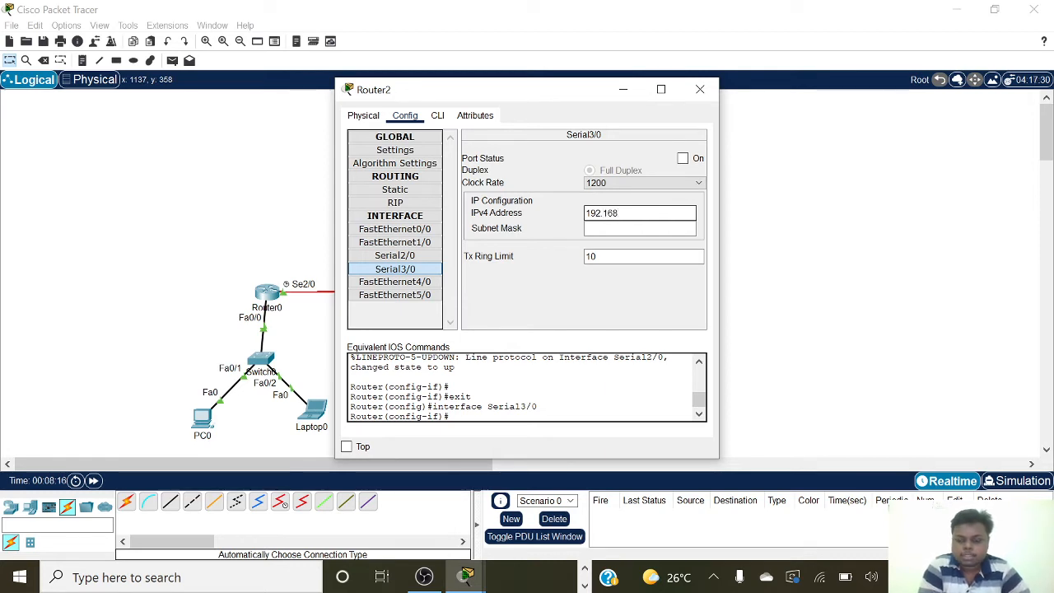
pyautogui.write('.5.1')
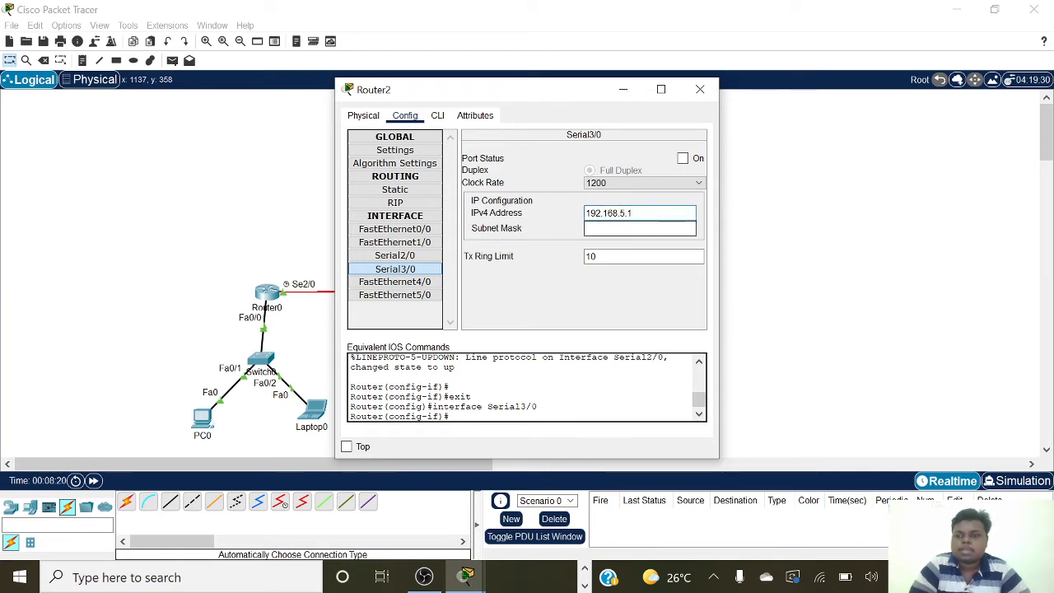
pyautogui.click(682, 158)
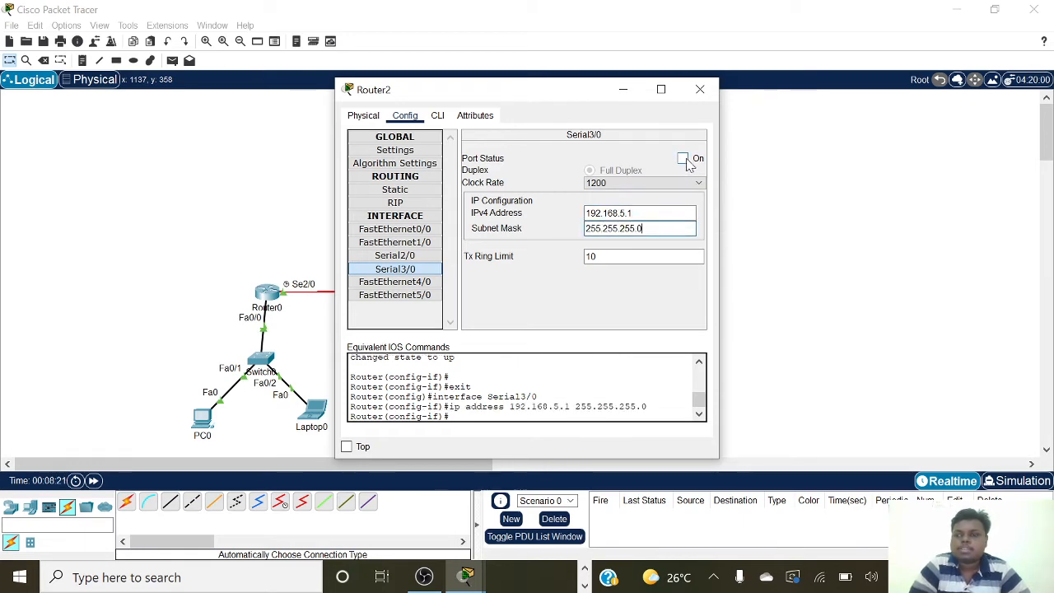
# Step: Assign IPv4 address 192.168.5.2 with subnet mask 255.255.255.0 to Router1's Serial2/0 interface and turn on its port status
pyautogui.click(700, 89)
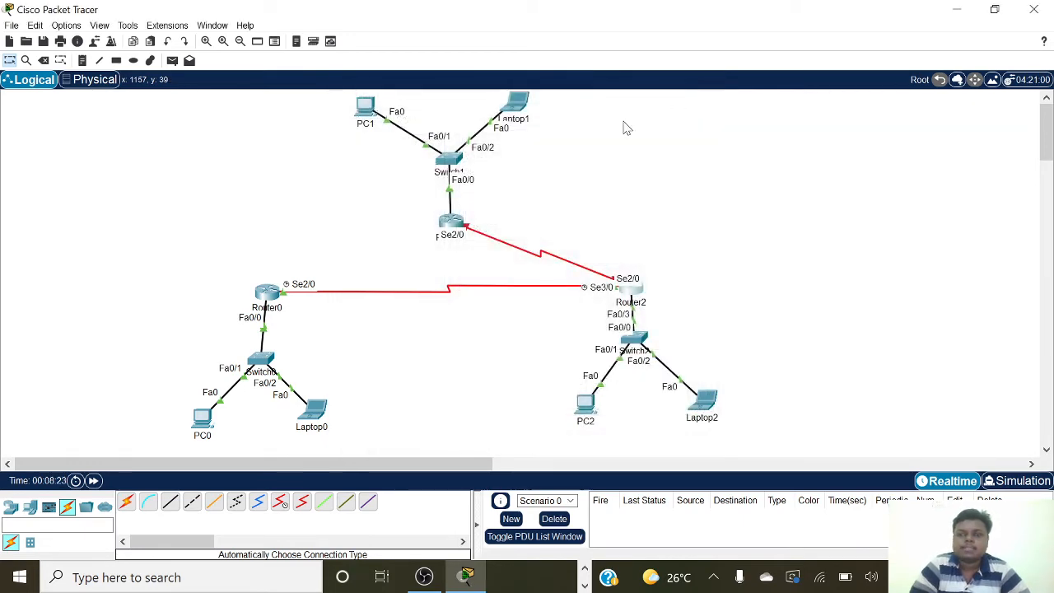
pyautogui.click(451, 224)
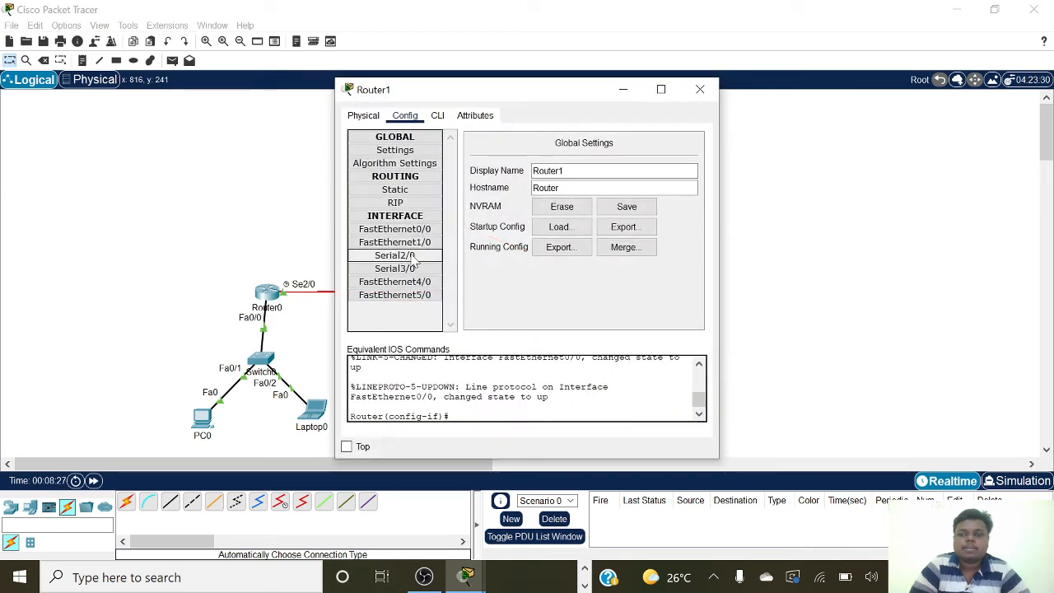
pyautogui.click(395, 255)
pyautogui.click(639, 213)
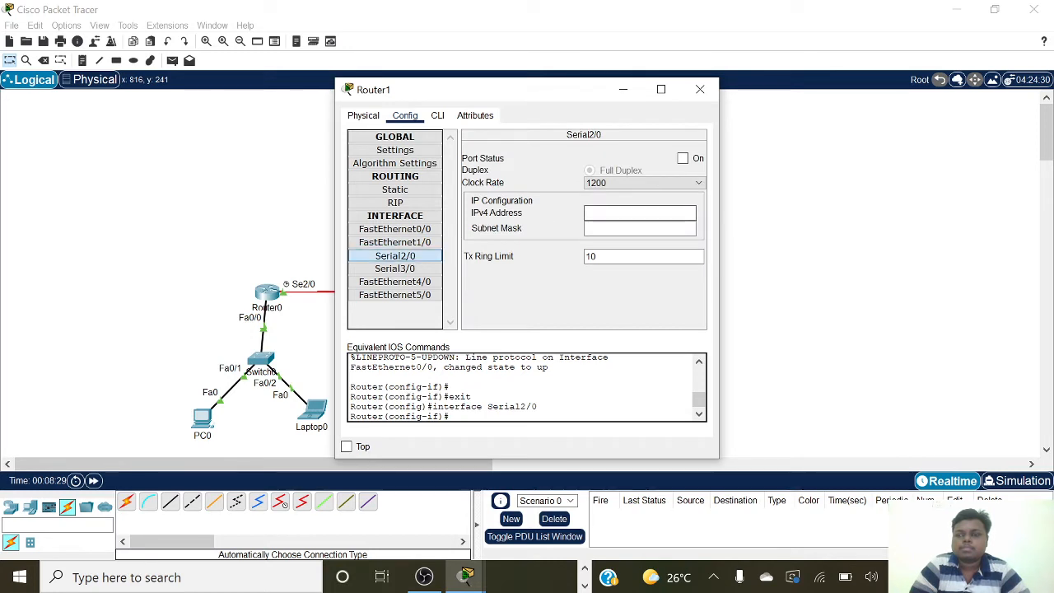
pyautogui.write('192.1')
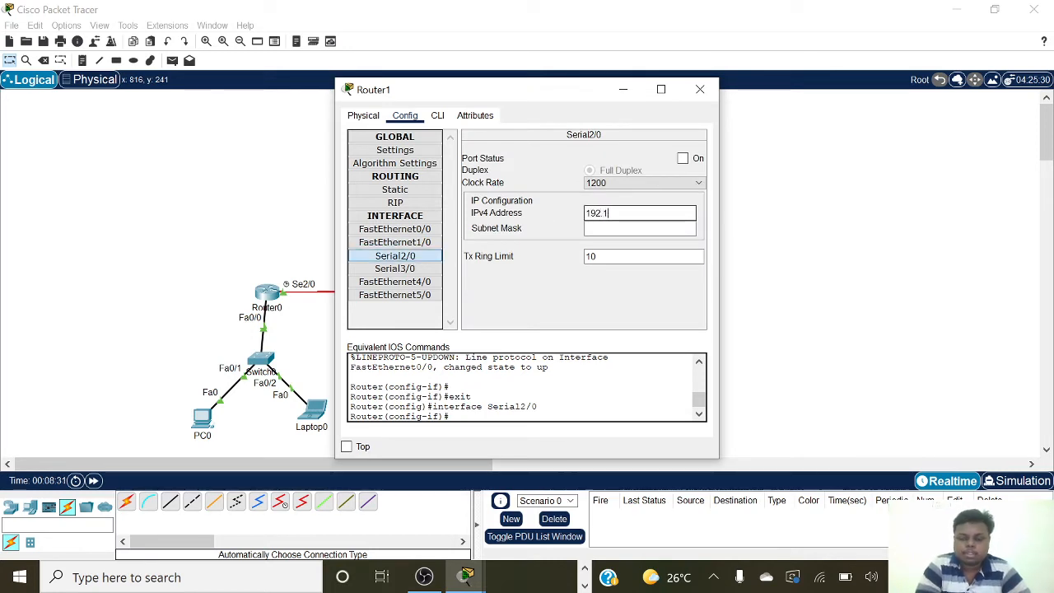
pyautogui.write('68.')
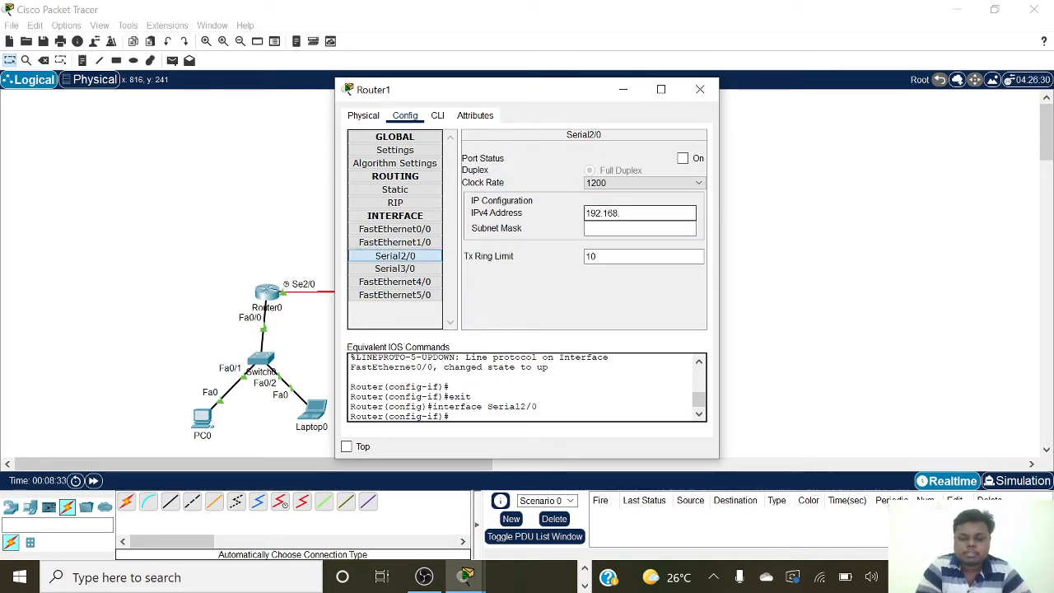
pyautogui.write('5.2')
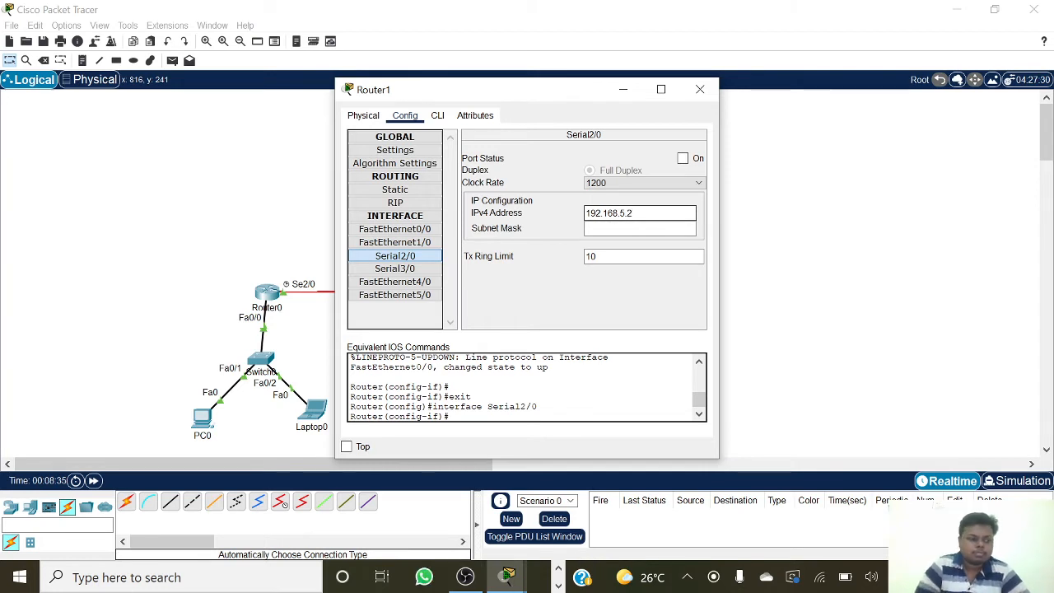
pyautogui.press('Tab')
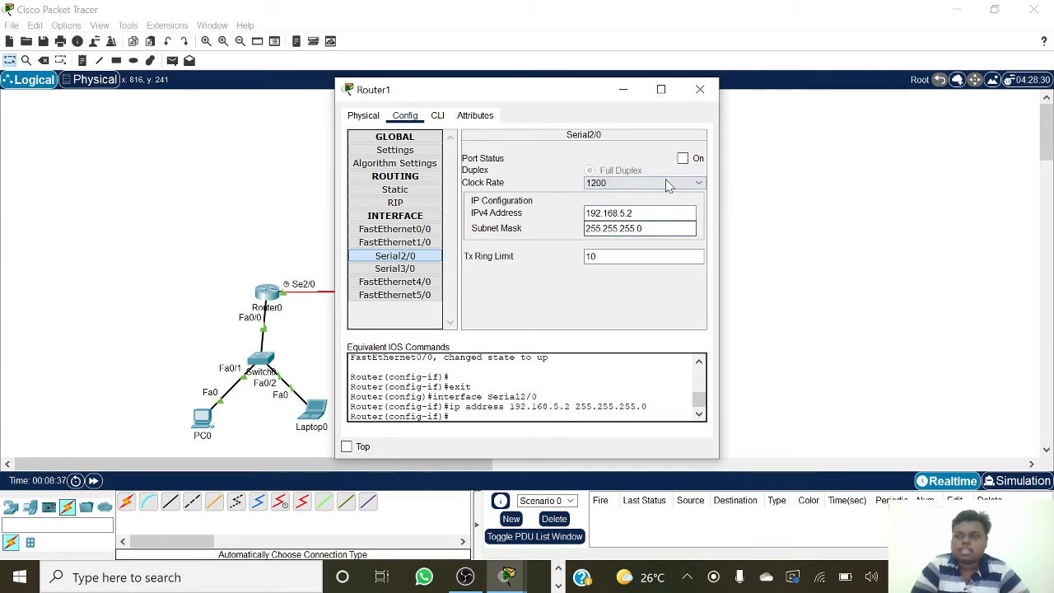
pyautogui.click(682, 159)
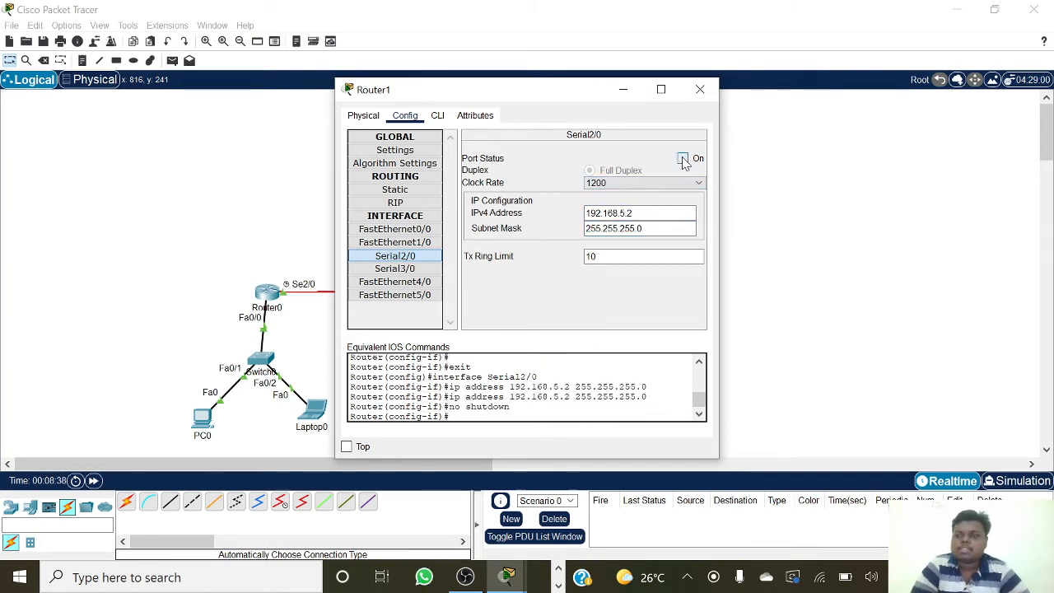
pyautogui.click(700, 95)
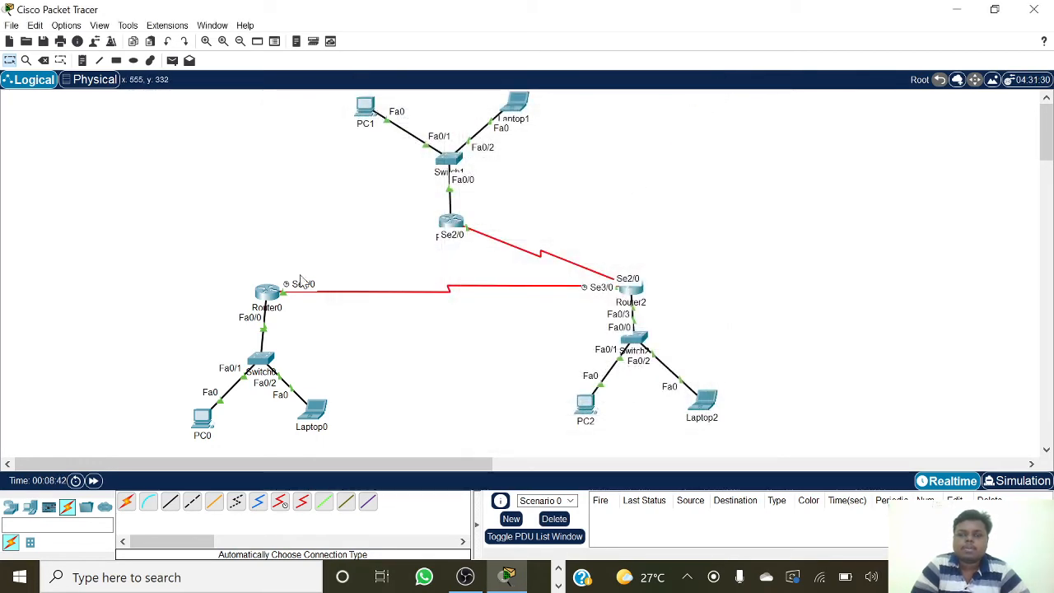
# Step: Connect Router1 to Router0 with an automatically chosen connection type
pyautogui.click(125, 503)
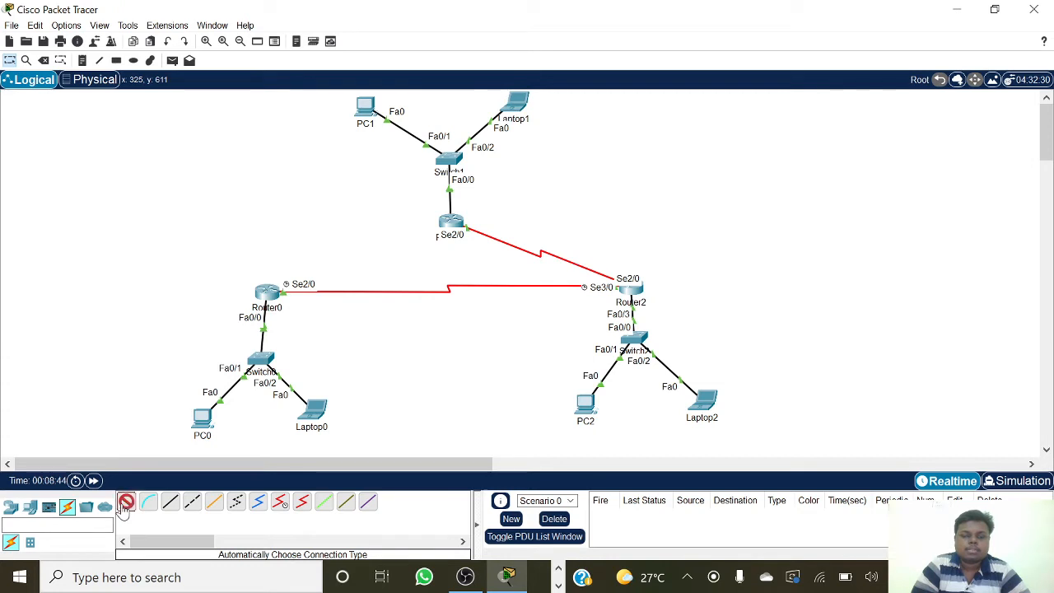
pyautogui.click(443, 223)
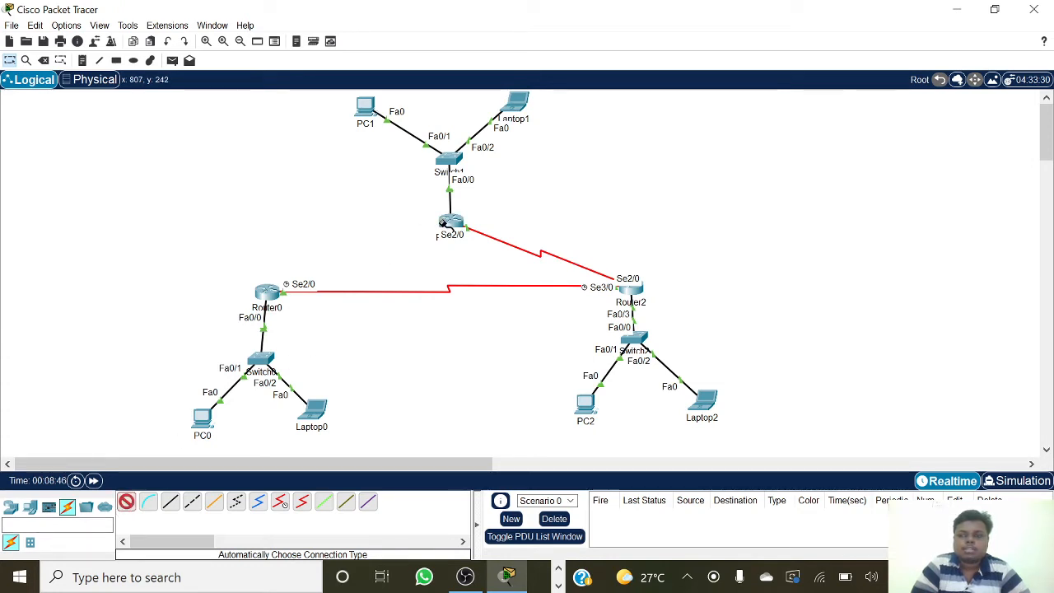
pyautogui.click(271, 292)
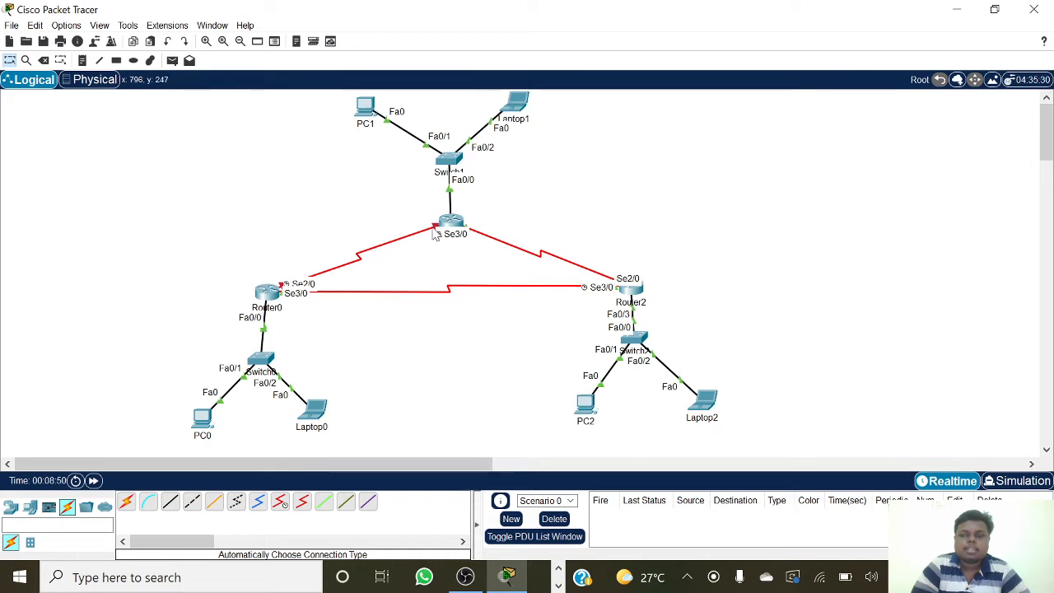
# Step: Assign IPv4 address 192.168.6.1 with subnet mask 255.255.255.0 to Router1's Serial3/0 interface and turn on its port status
pyautogui.moveTo(432, 230)
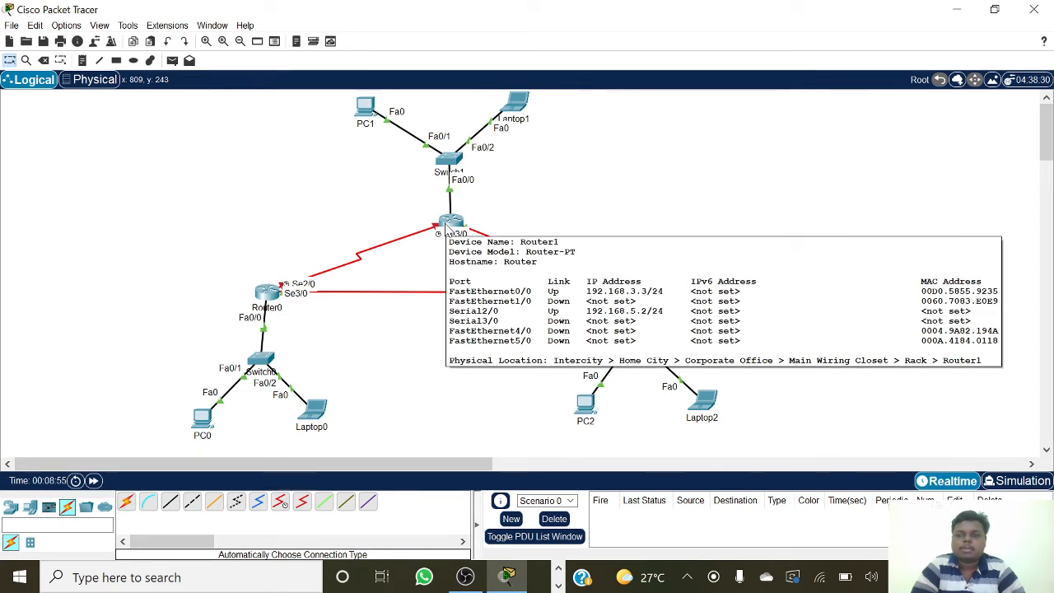
pyautogui.click(447, 226)
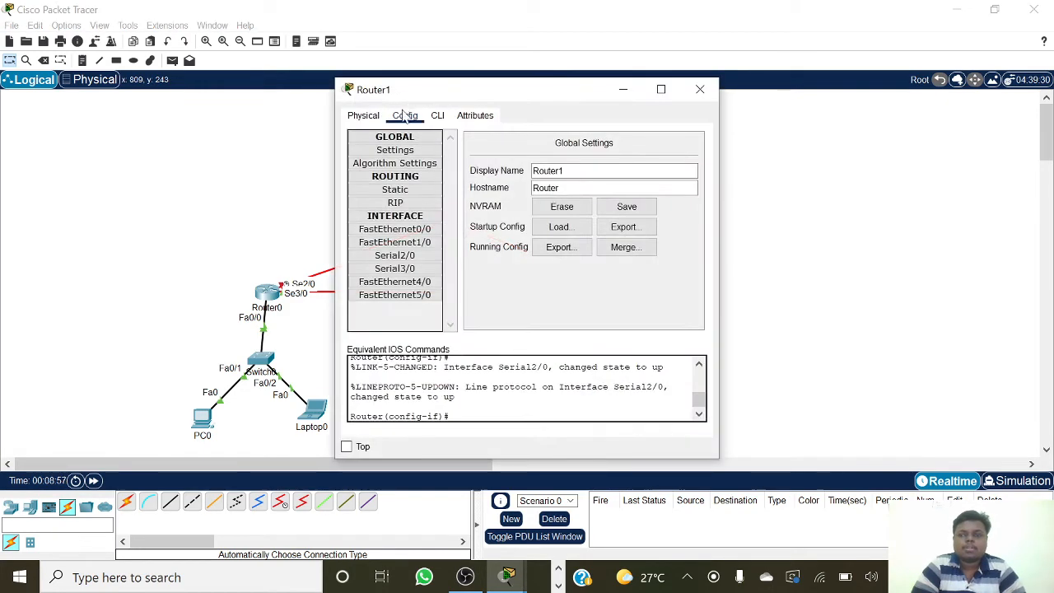
pyautogui.click(394, 269)
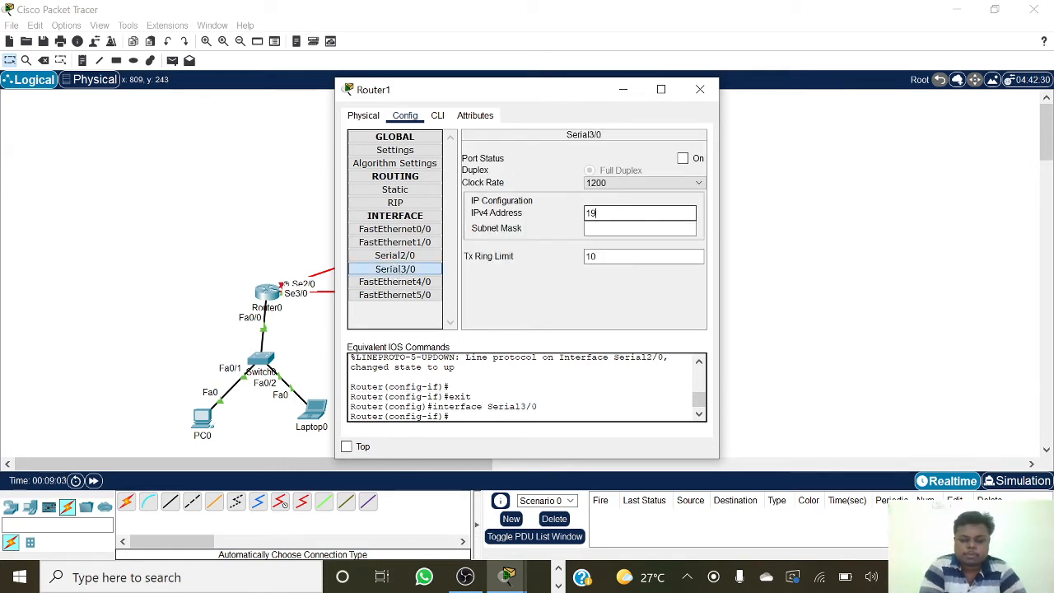
pyautogui.write('192.168.')
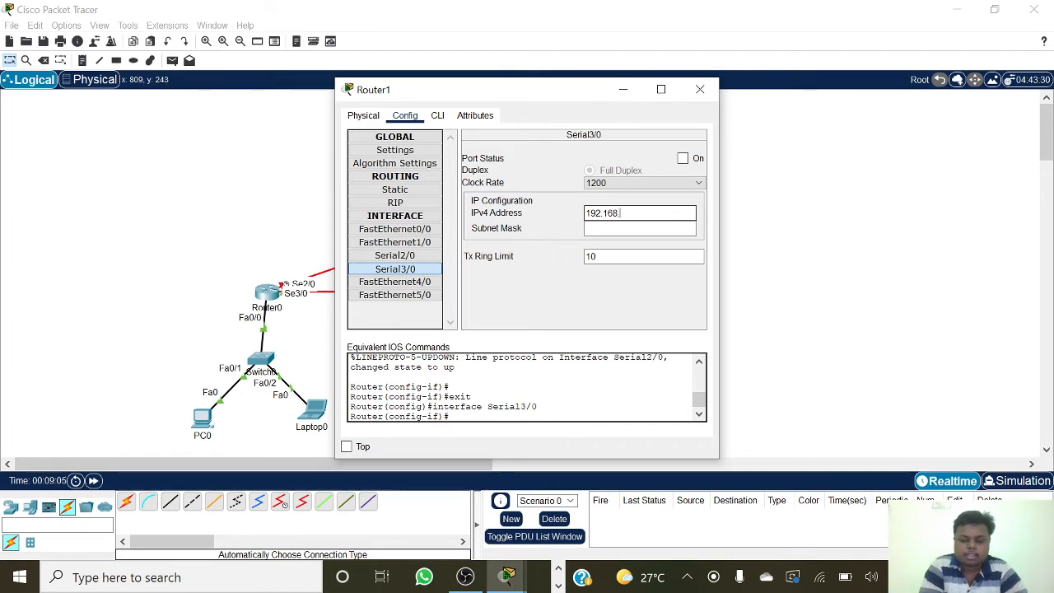
pyautogui.write('6.1')
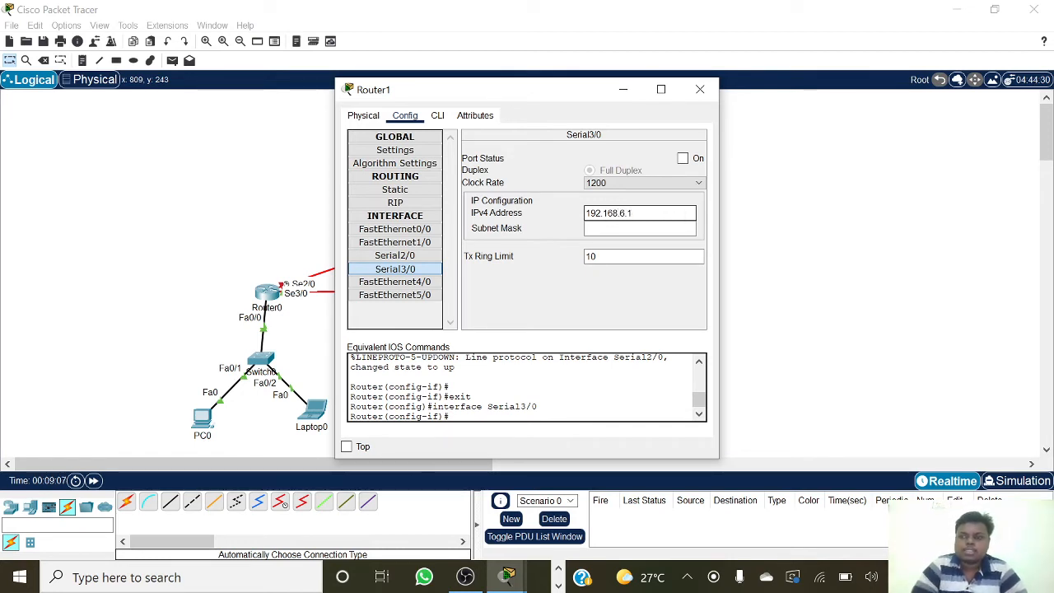
pyautogui.press('Tab')
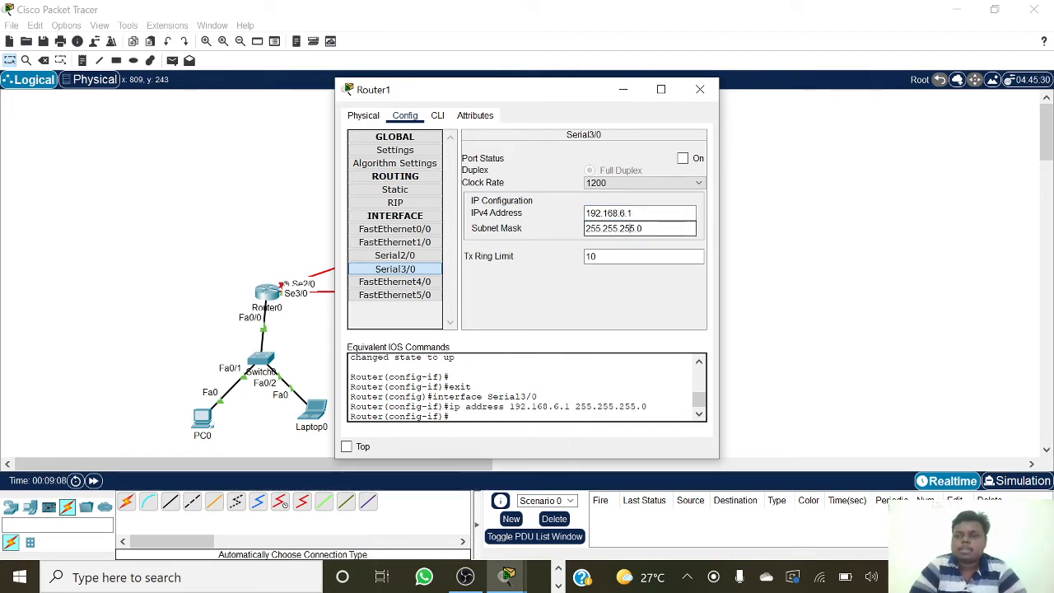
pyautogui.click(682, 158)
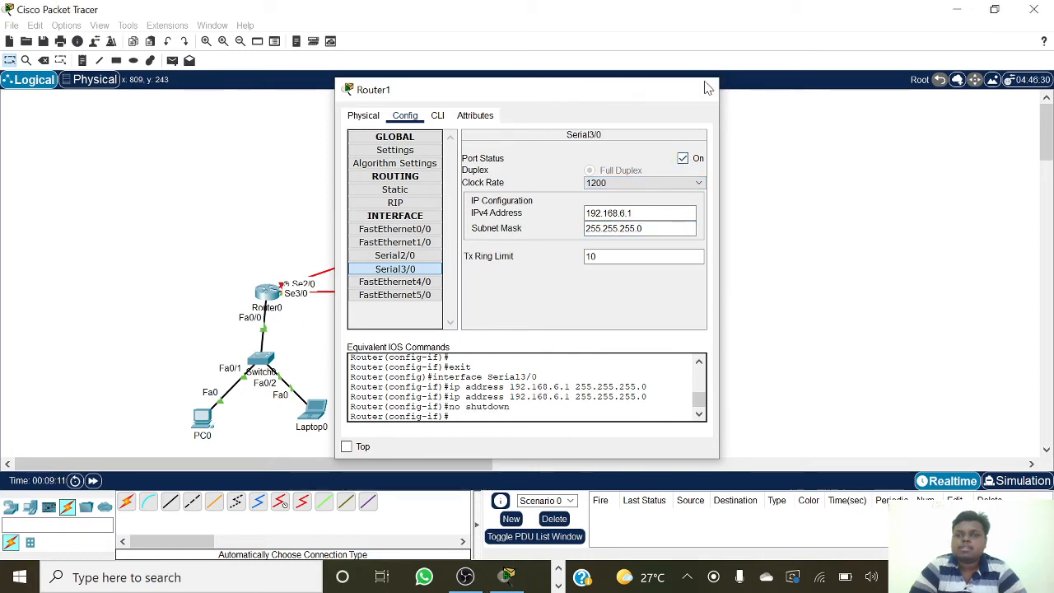
pyautogui.click(708, 89)
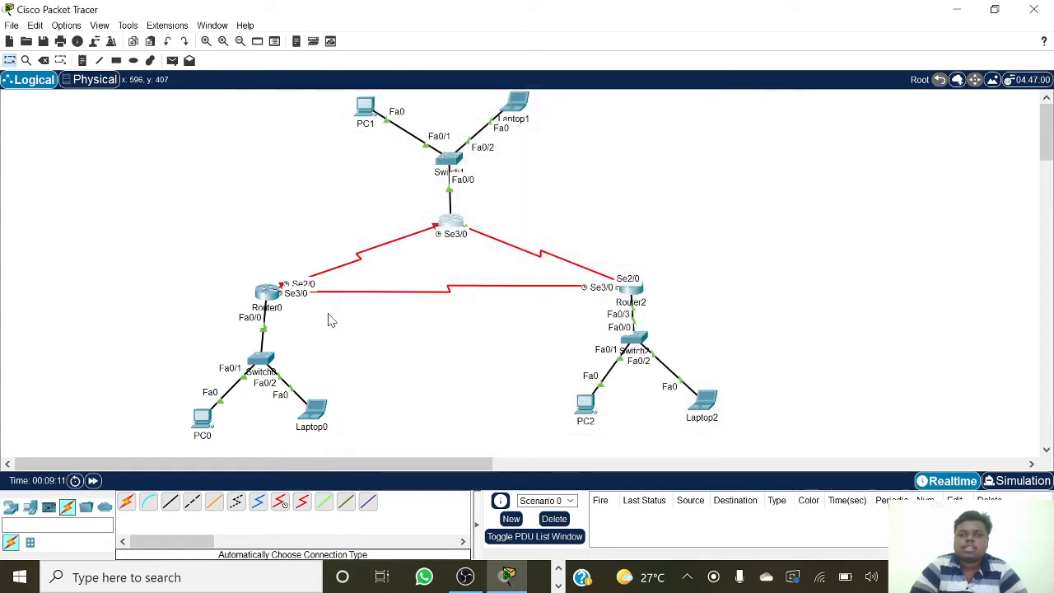
# Step: Assign IPv4 address 92.168.6.2 with subnet mask 255.0.0.0 to Router0's Serial3/0 interface and turn on its port status
pyautogui.click(270, 294)
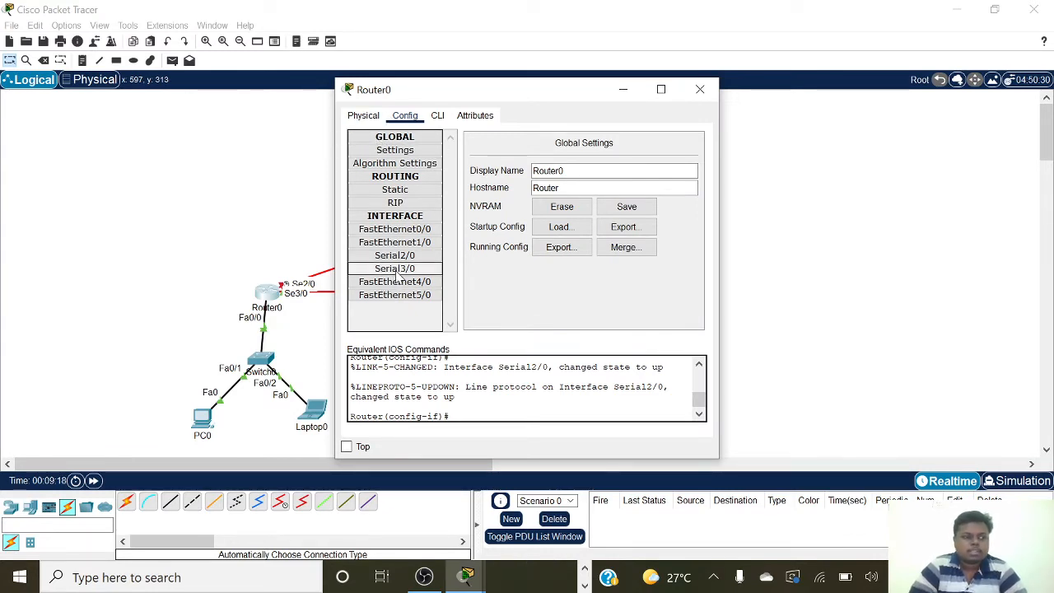
pyautogui.click(396, 271)
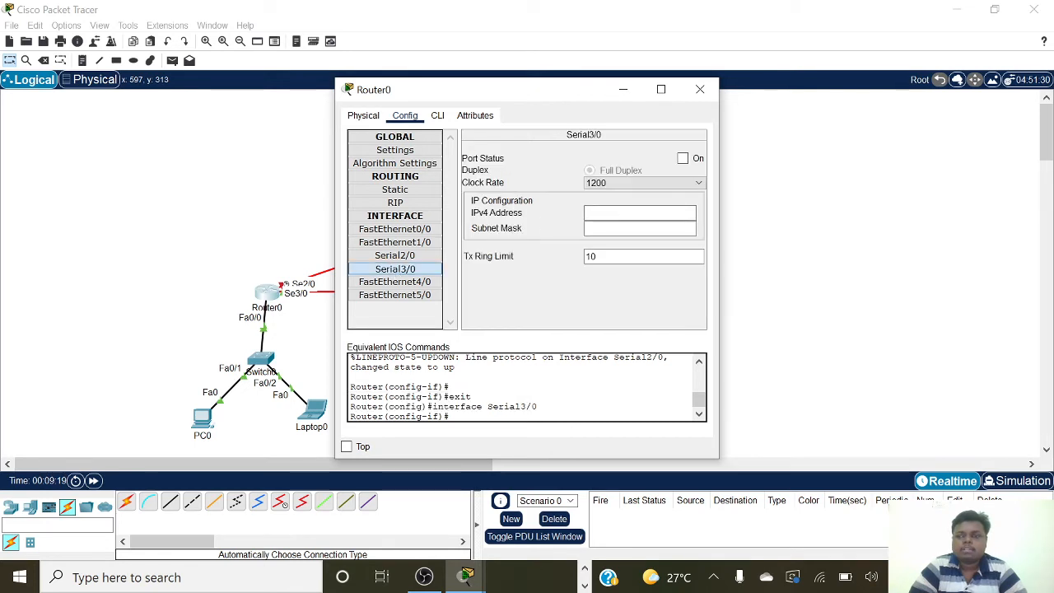
pyautogui.click(640, 213)
pyautogui.write('92')
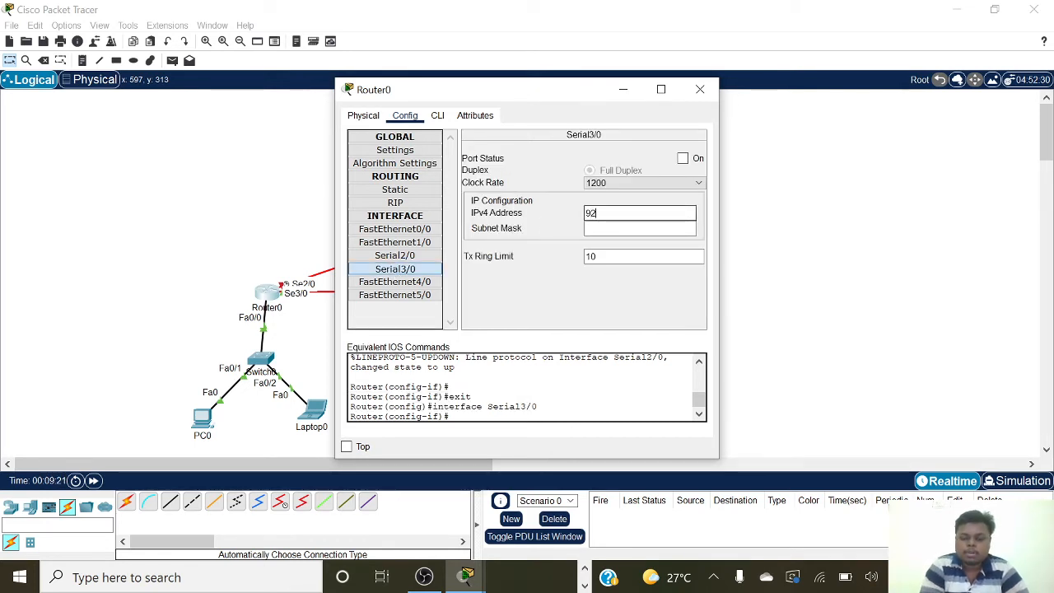
pyautogui.write('.168')
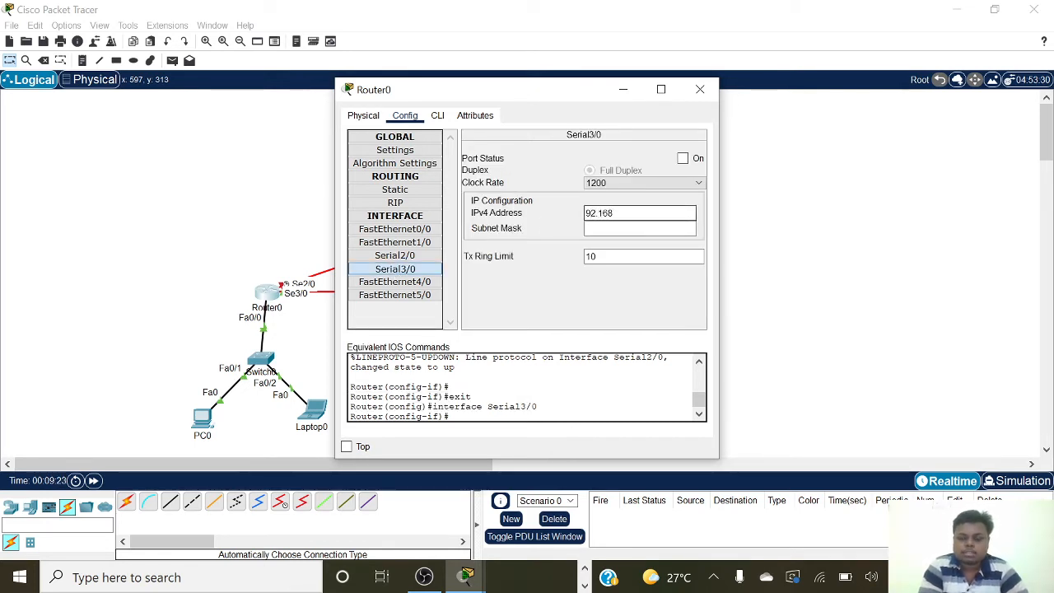
pyautogui.write('.')
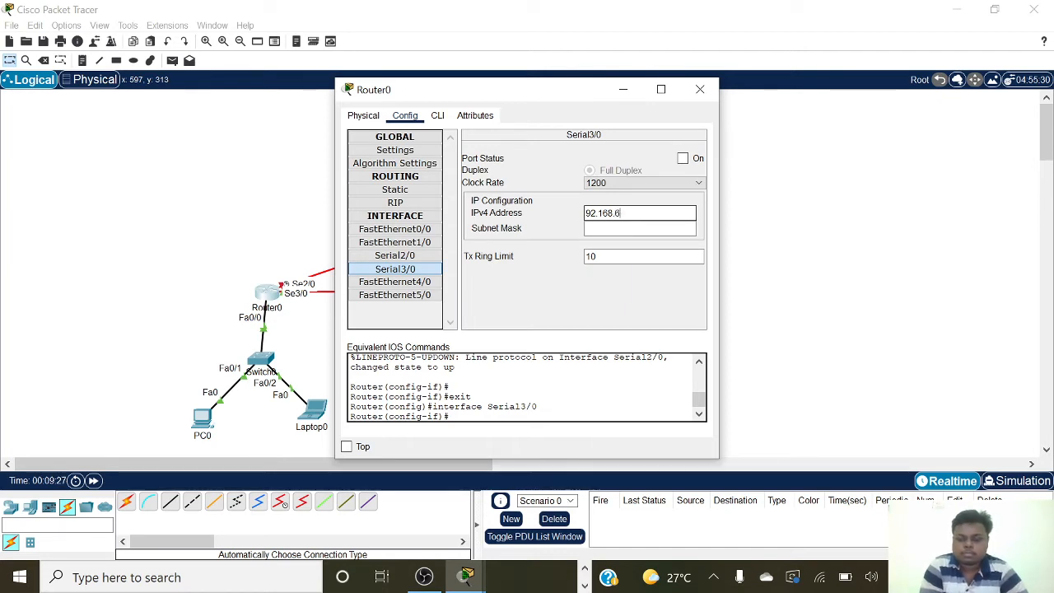
pyautogui.write('6.2')
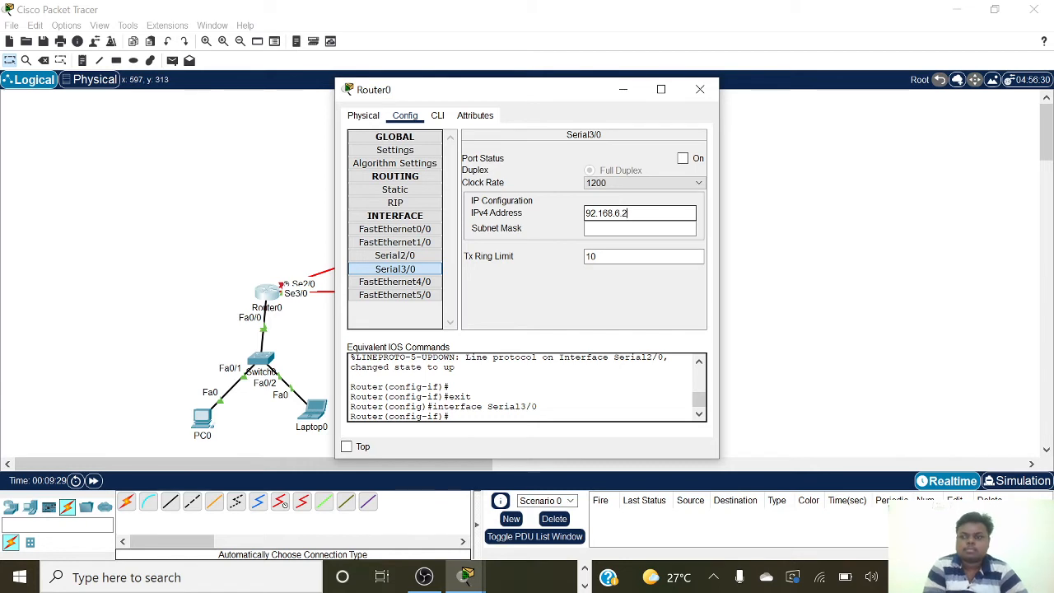
pyautogui.press('Tab')
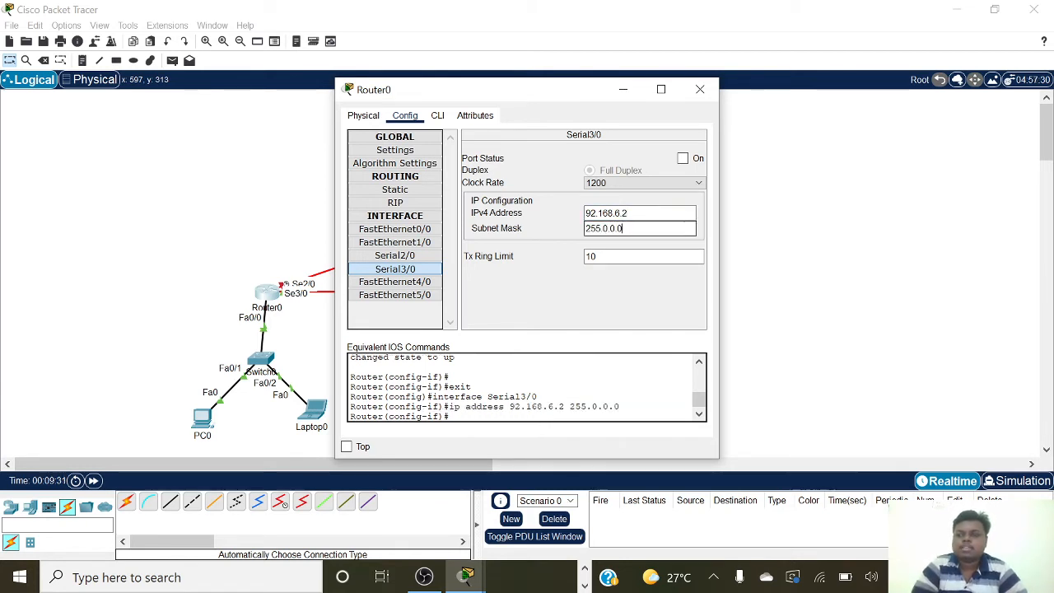
pyautogui.press('Return')
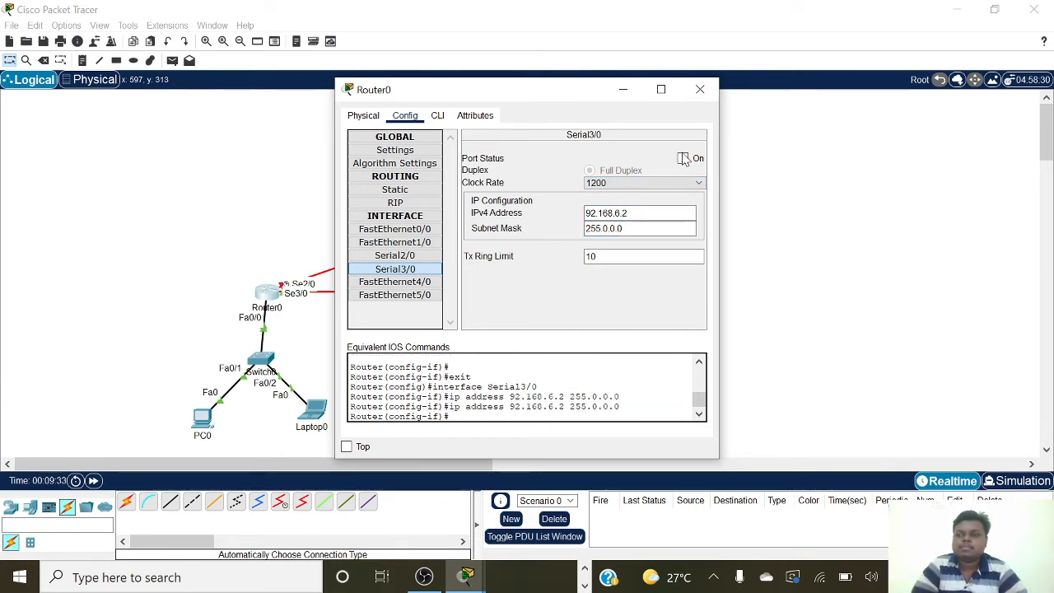
pyautogui.click(682, 159)
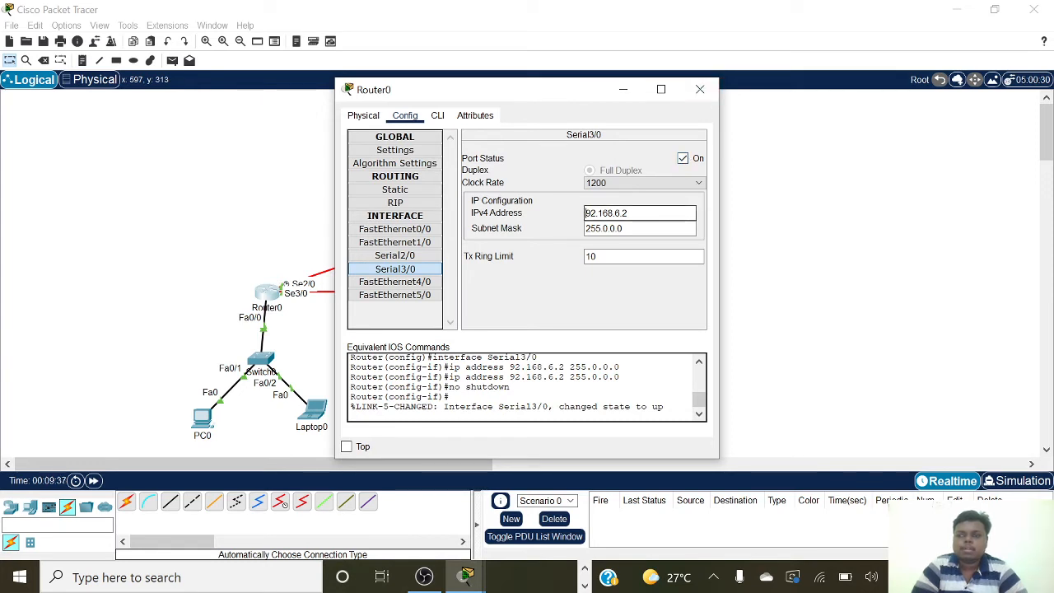
# Step: Try to correct the IPv4 address of Router0's Serial3/0 interface to 192.168.6.2
pyautogui.write('1')
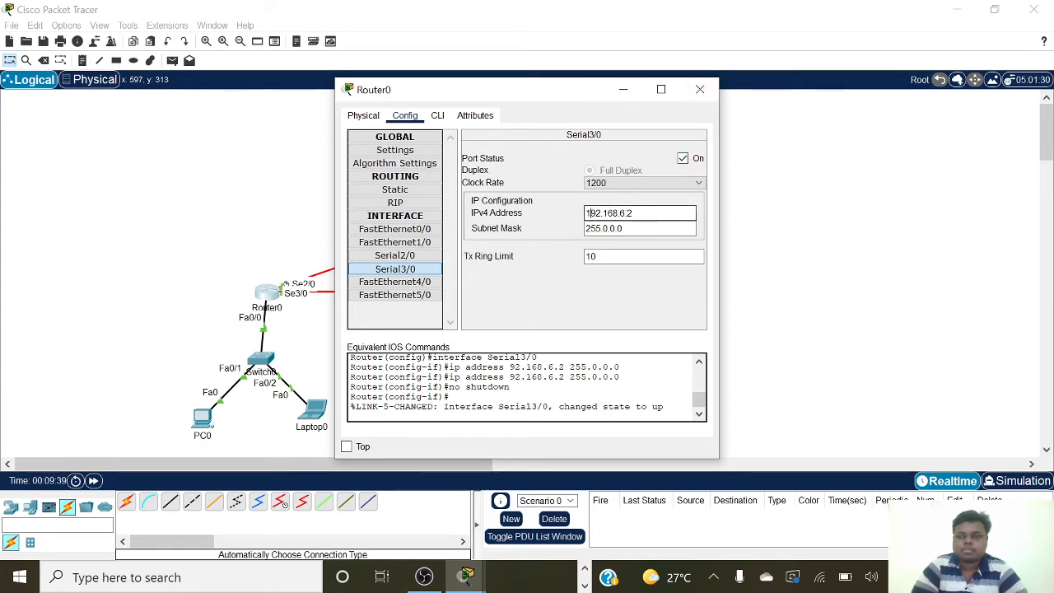
pyautogui.click(683, 159)
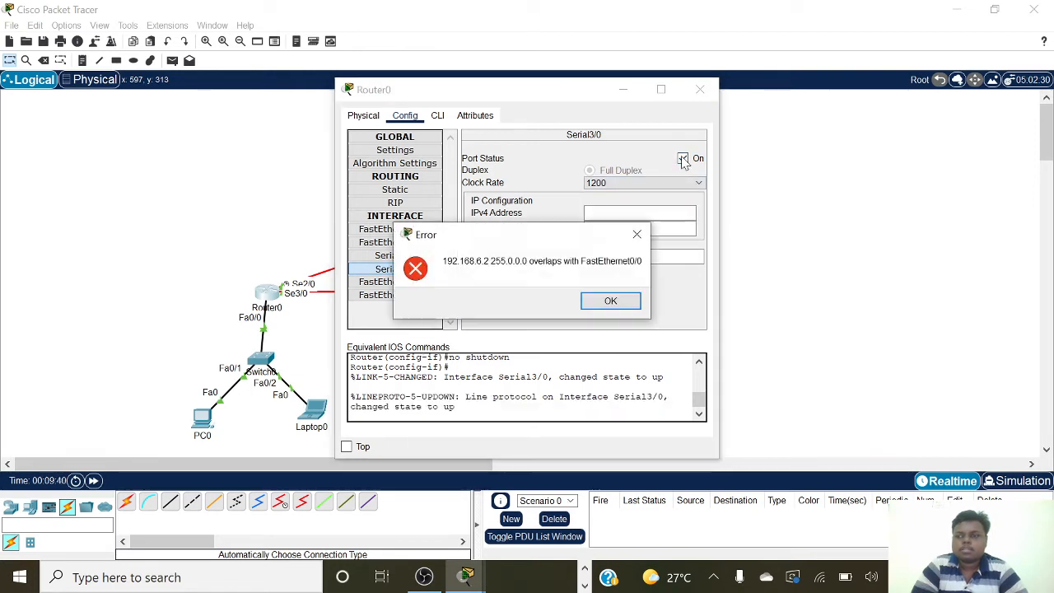
pyautogui.click(609, 301)
# Step: Assign IPv4 address 192.168.6.2 with subnet mask 255.255.255.0 to Router0's Serial3/0 interface, and switch its port status off and on again
pyautogui.click(650, 212)
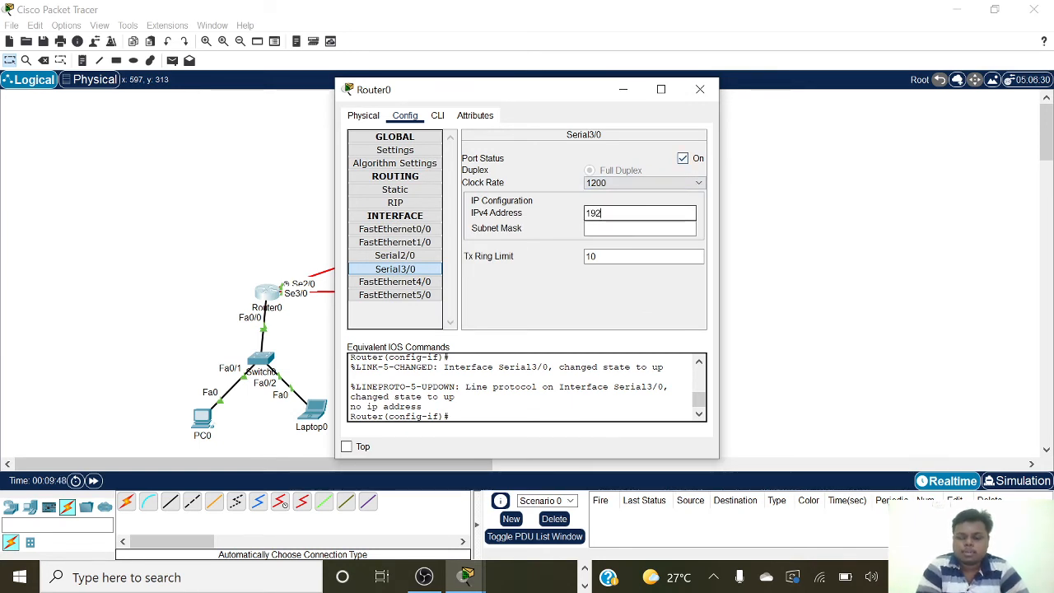
pyautogui.write('192.168.6.2')
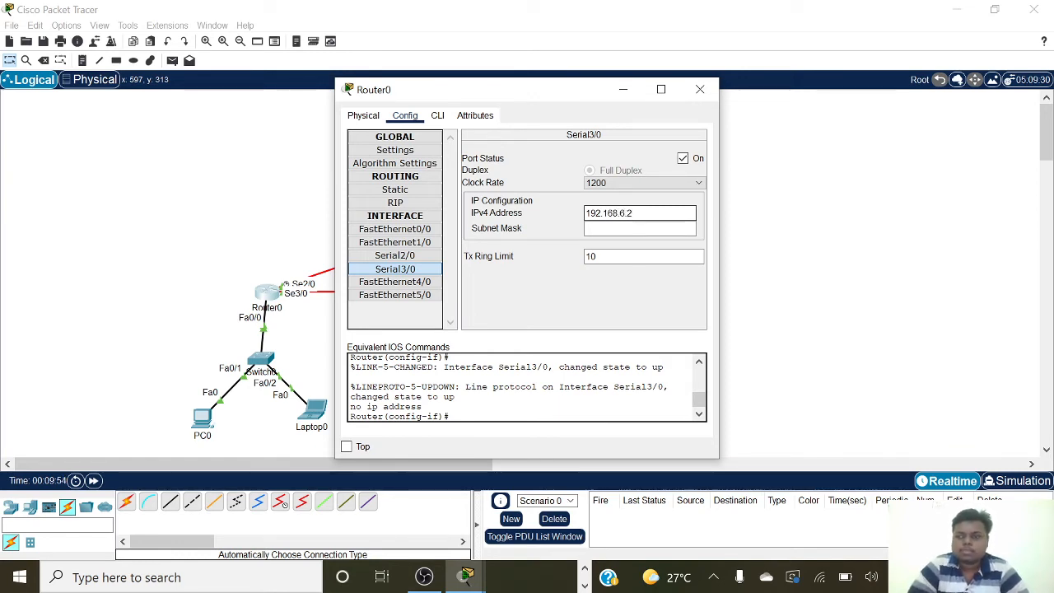
pyautogui.click(637, 228)
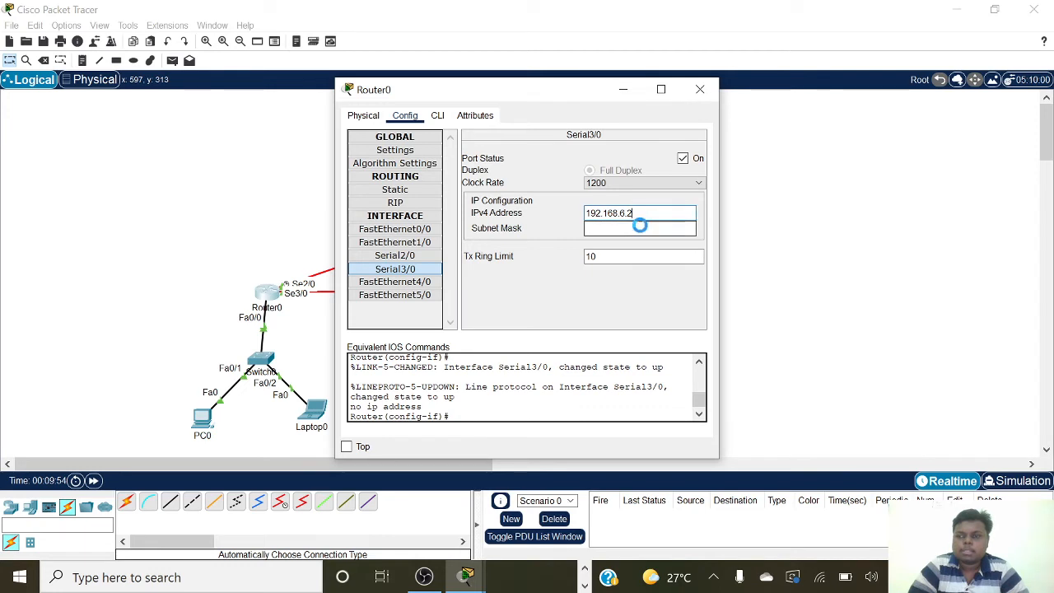
pyautogui.click(685, 161)
pyautogui.click(683, 159)
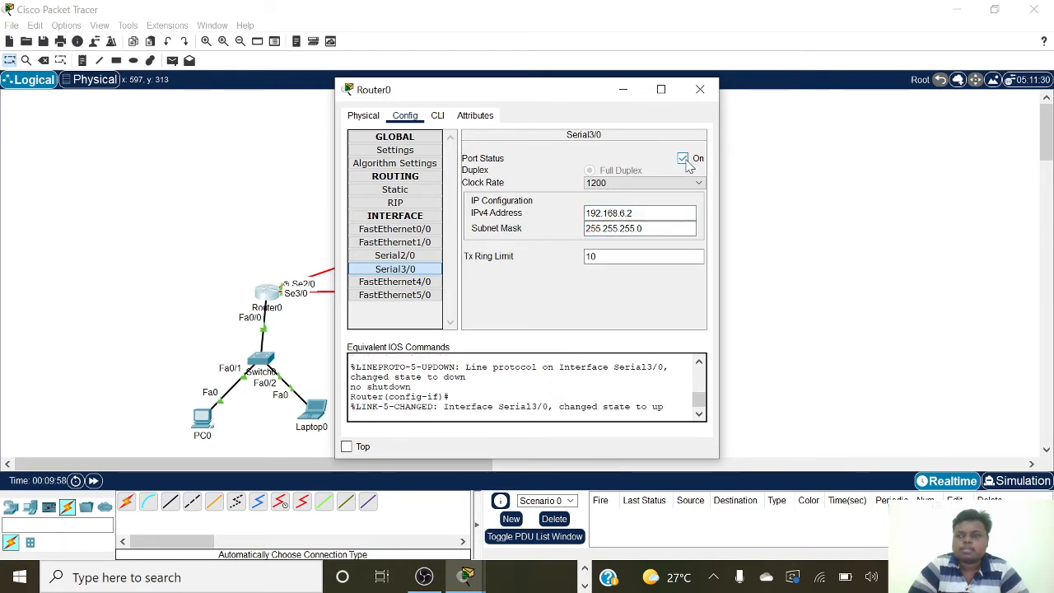
# Step: Send a simple PDU from PC0 to Laptop0 to test connectivity within Router0's local network
pyautogui.click(701, 92)
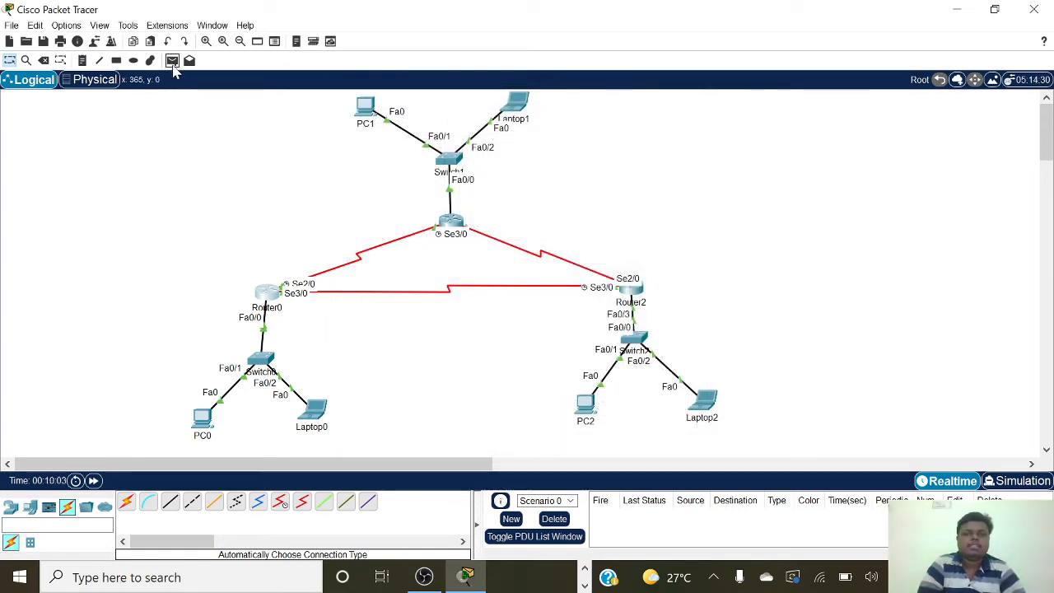
pyautogui.click(172, 63)
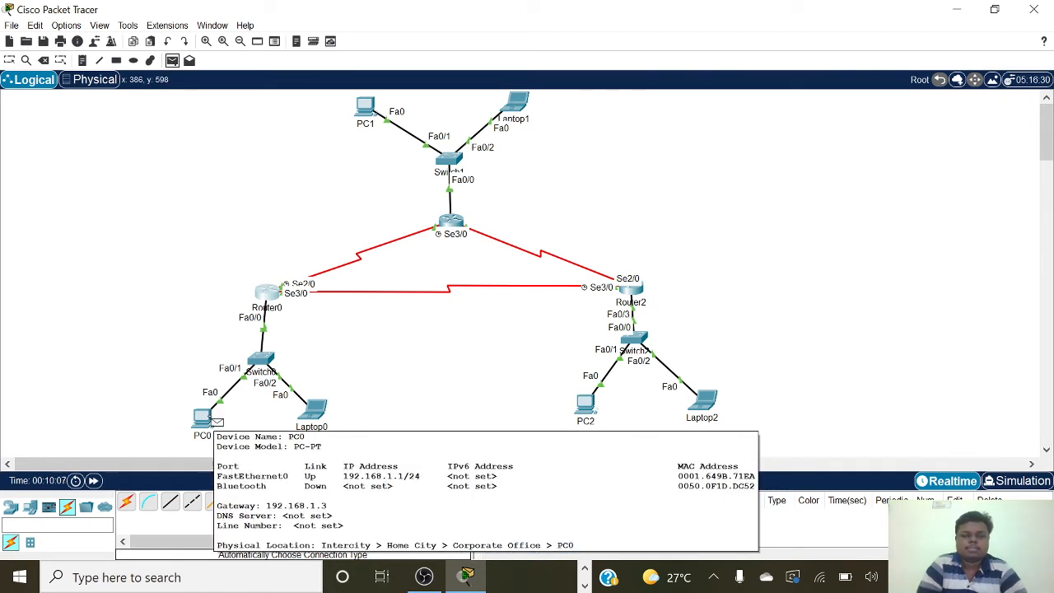
pyautogui.click(216, 421)
pyautogui.click(313, 418)
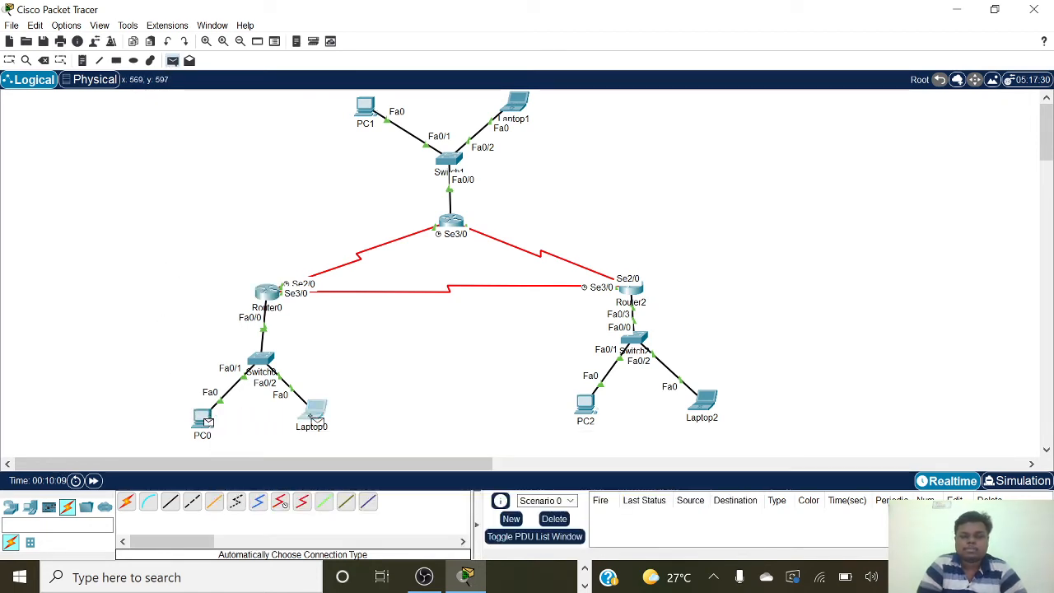
# Step: Send a simple PDU from PC0 to PC2 to test connectivity between the Router0 and Router2 networks
pyautogui.click(172, 62)
pyautogui.click(206, 425)
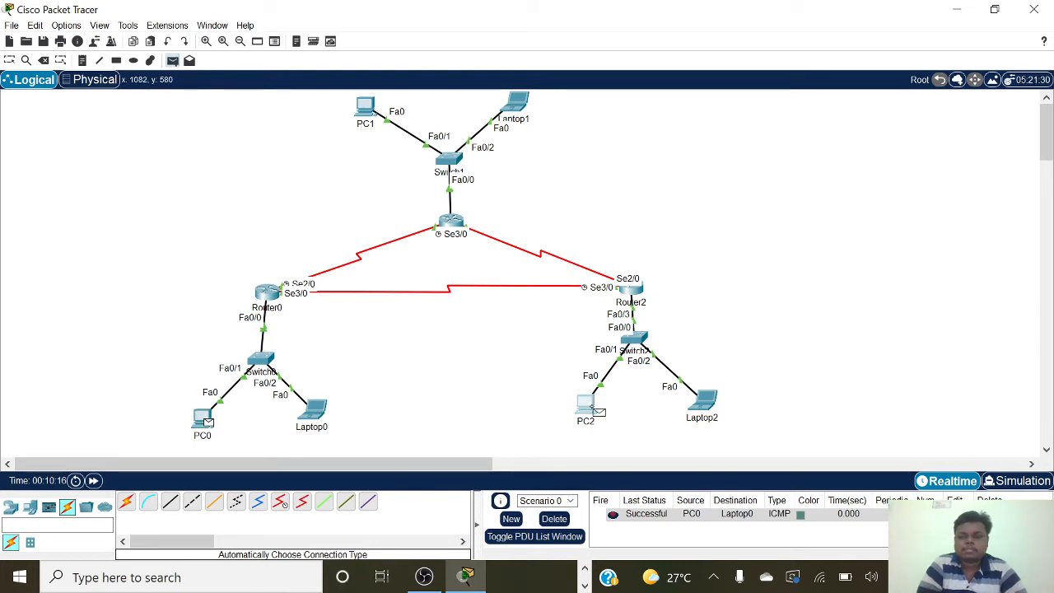
pyautogui.click(594, 414)
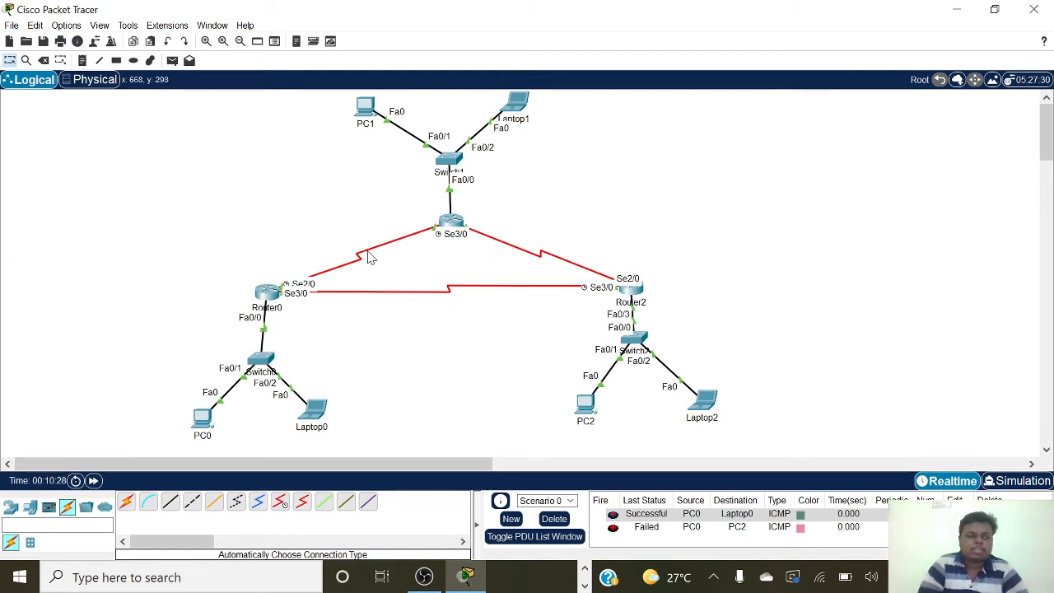
# Step: Add a static route on Router0 for network 192.168.2.0 with mask 255.255.255.0 and next hop 192.168.4.2
pyautogui.click(268, 293)
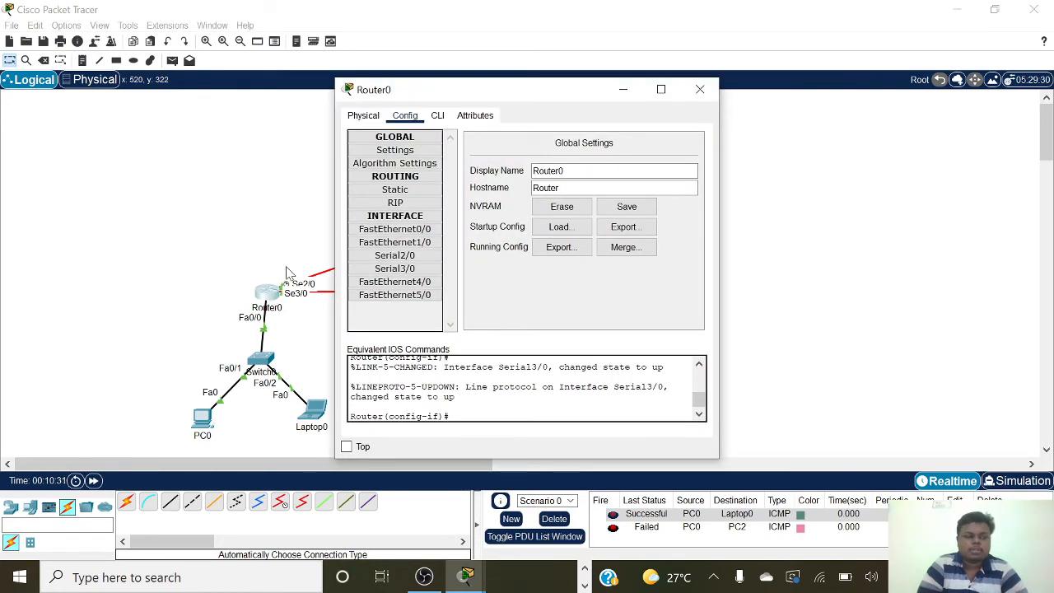
pyautogui.click(396, 191)
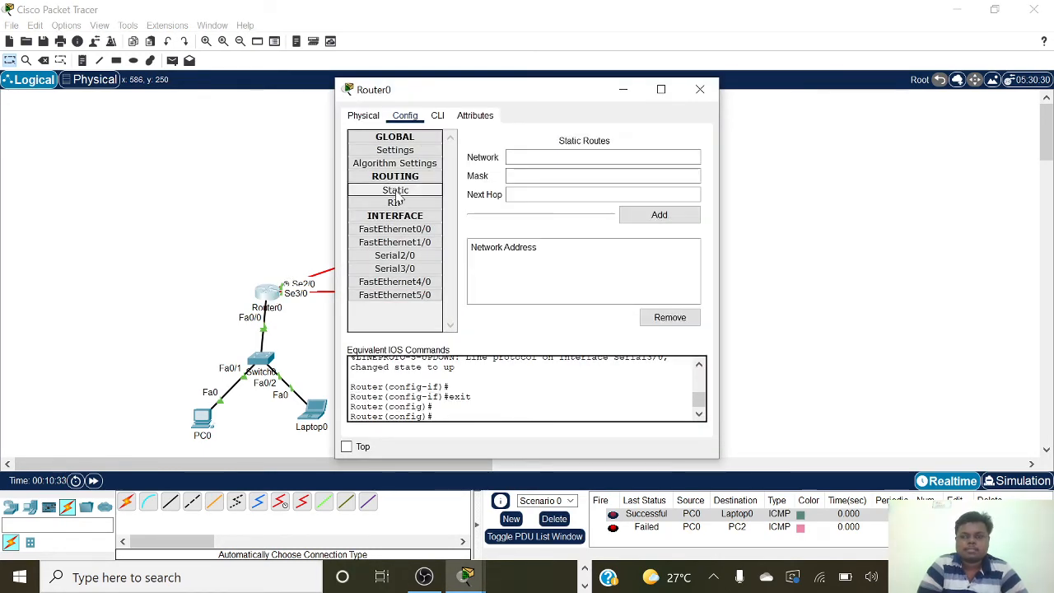
pyautogui.click(568, 158)
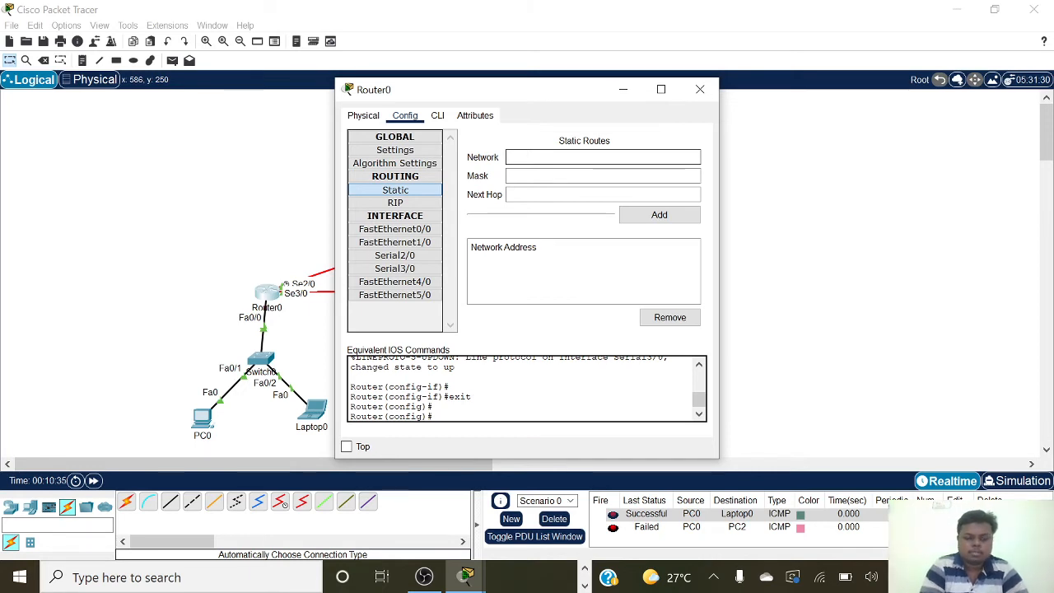
pyautogui.write('92')
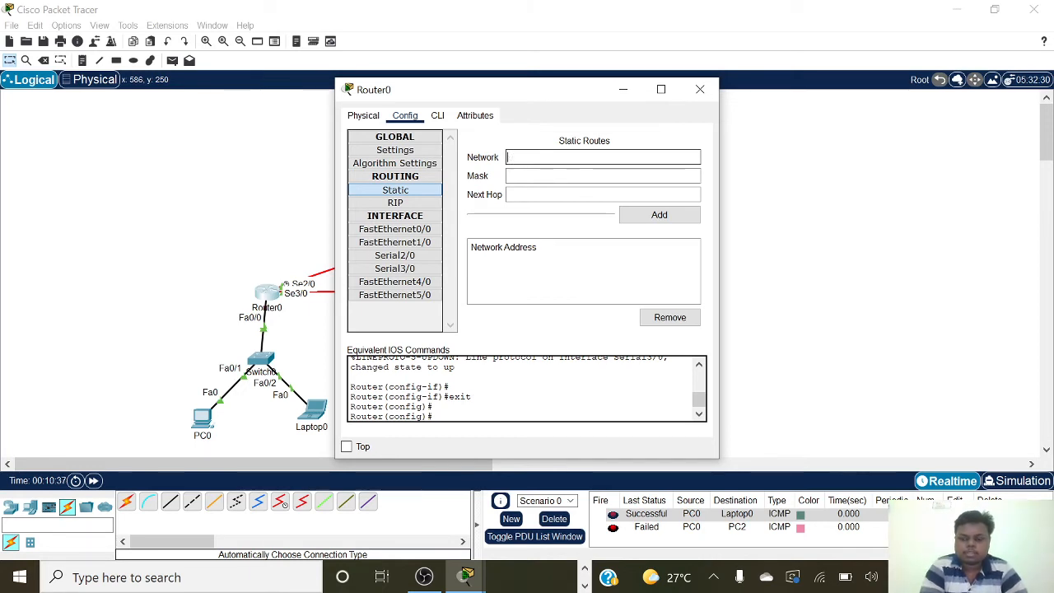
pyautogui.write('192.168.2.0')
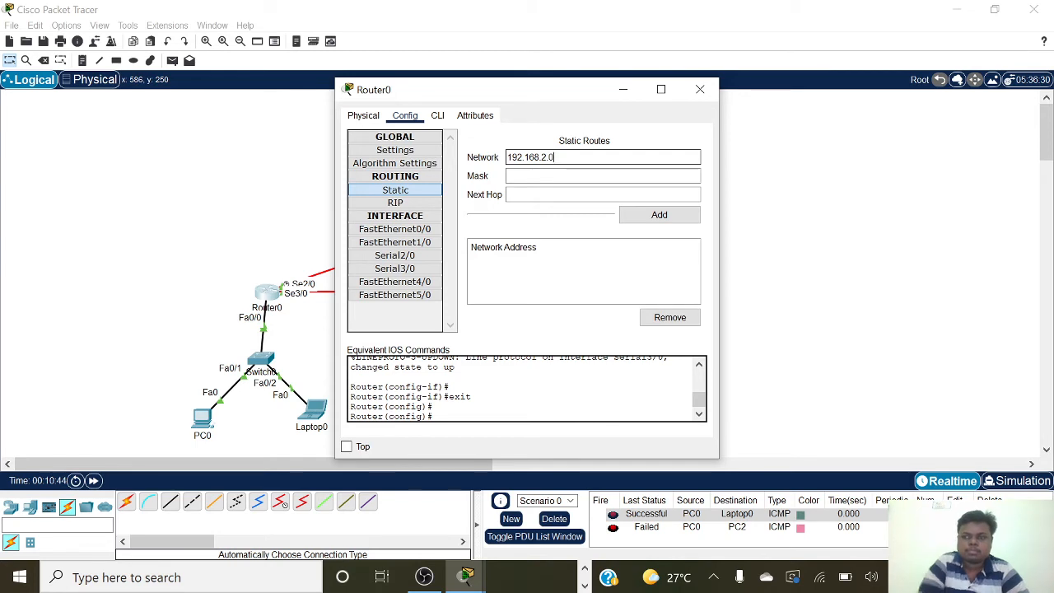
pyautogui.press('Tab')
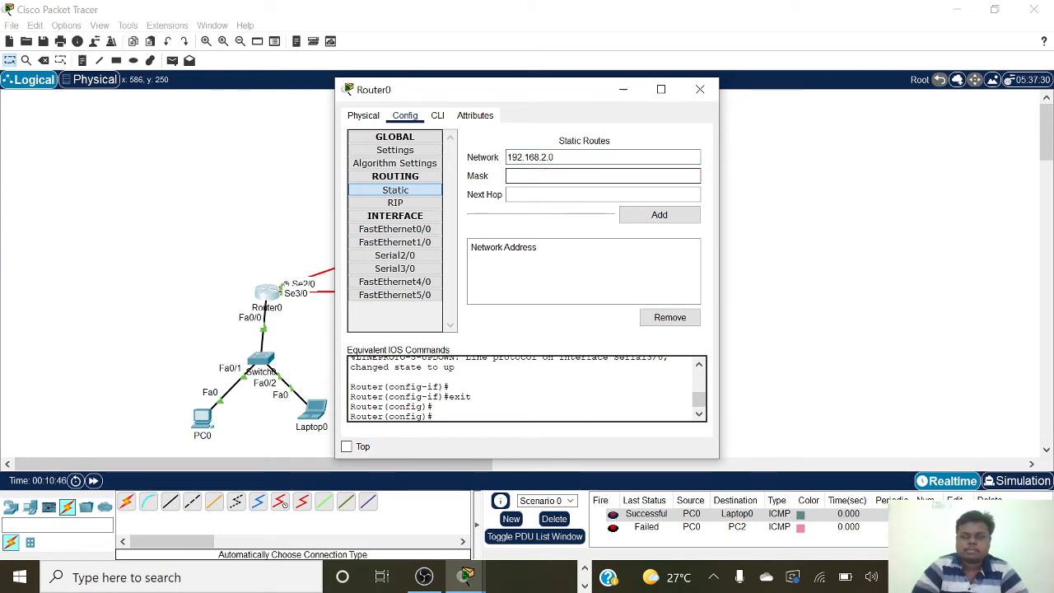
pyautogui.write('255')
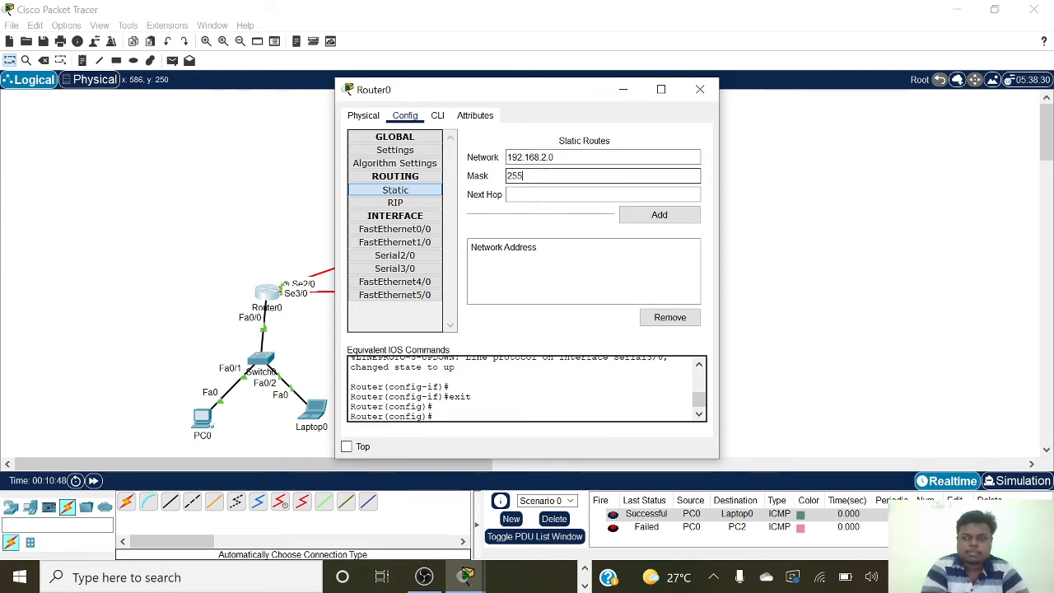
pyautogui.write('.255.255.0')
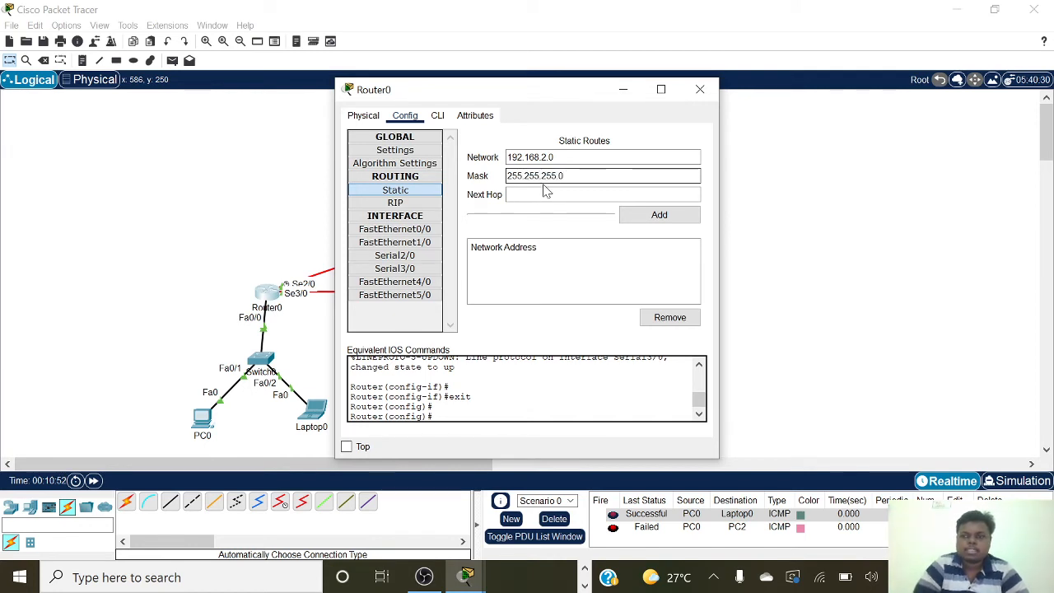
pyautogui.press('Tab')
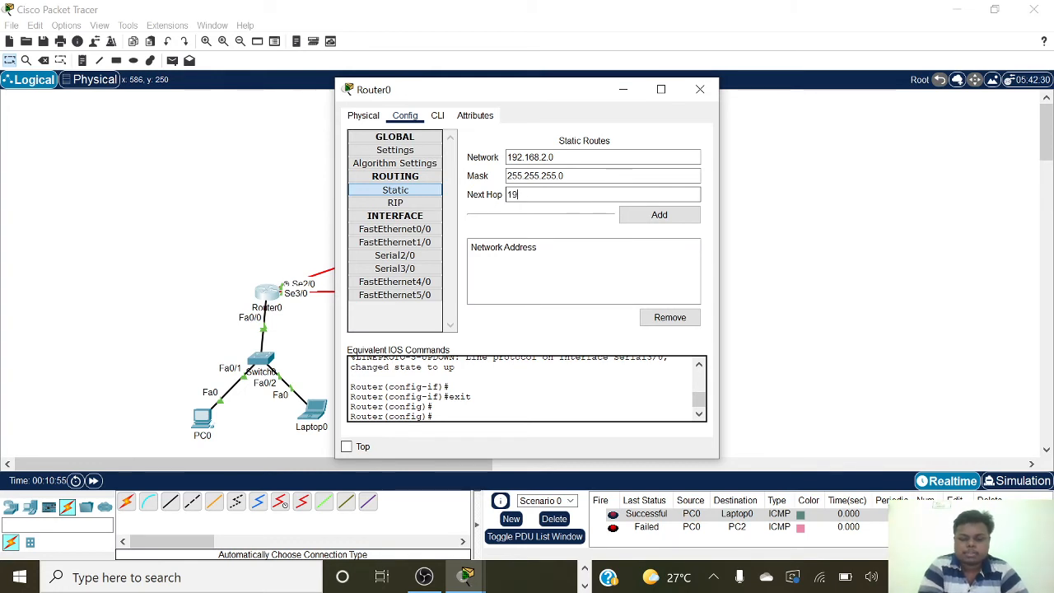
pyautogui.write('192.168')
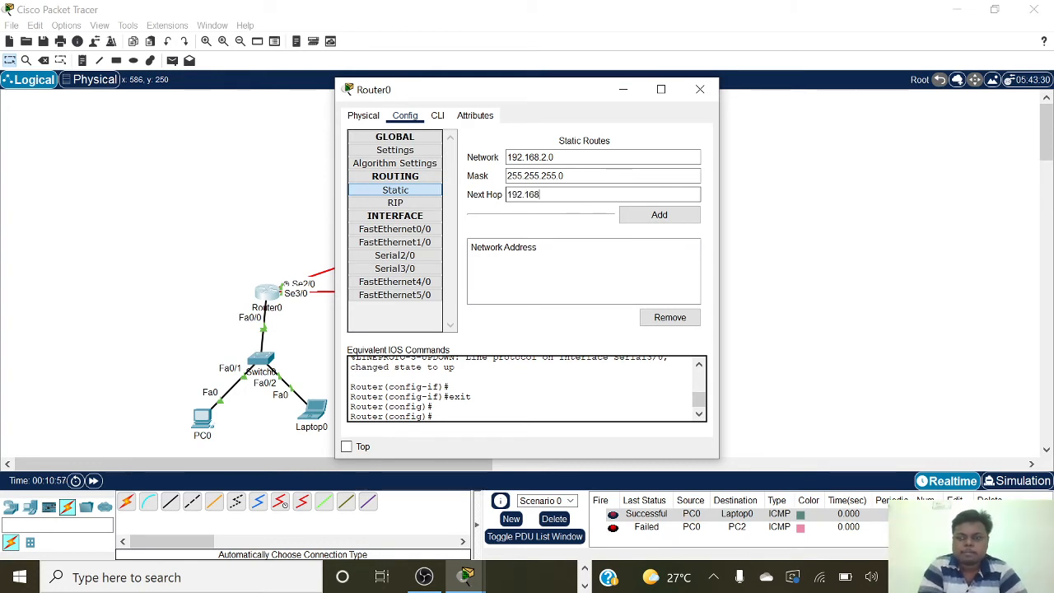
pyautogui.write('.4')
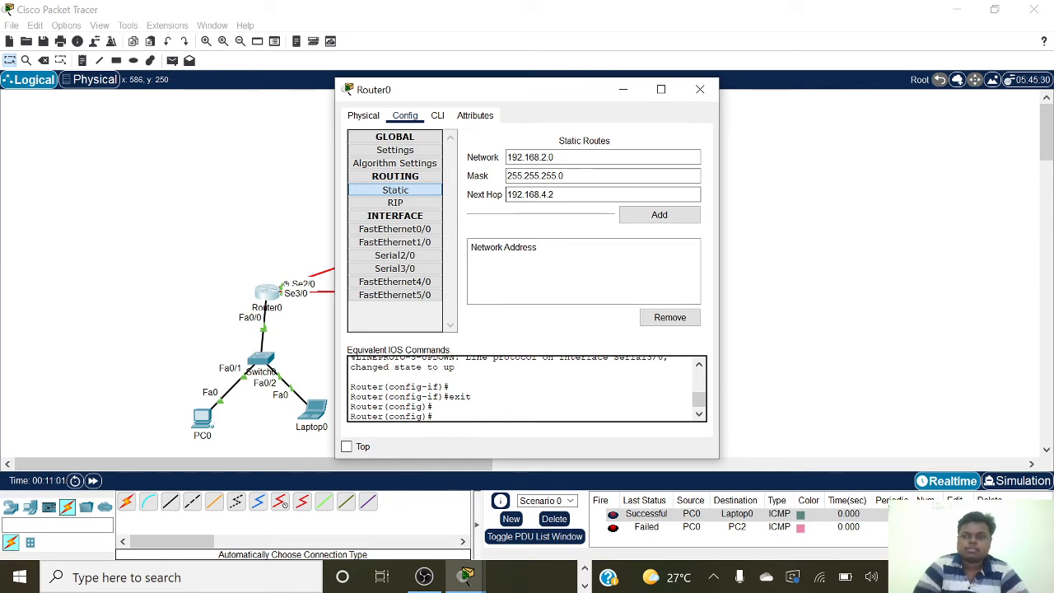
pyautogui.write('.2')
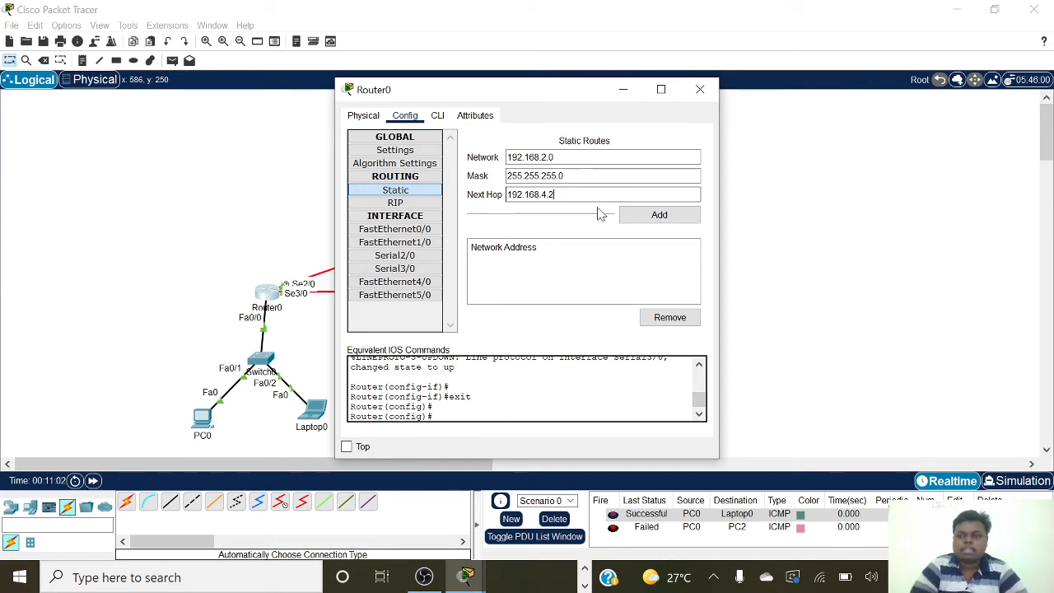
pyautogui.click(639, 216)
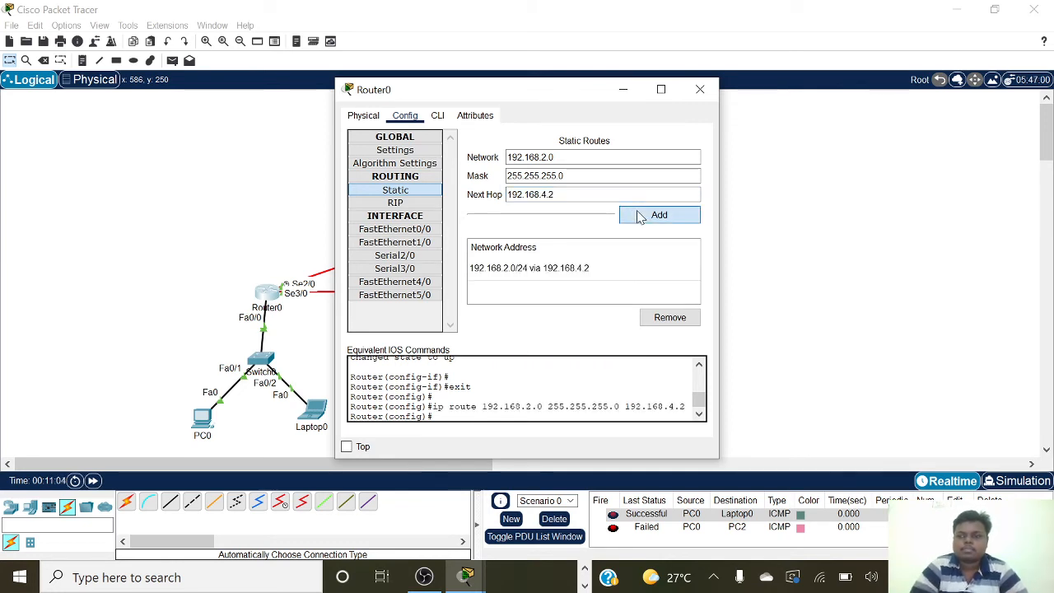
pyautogui.click(699, 91)
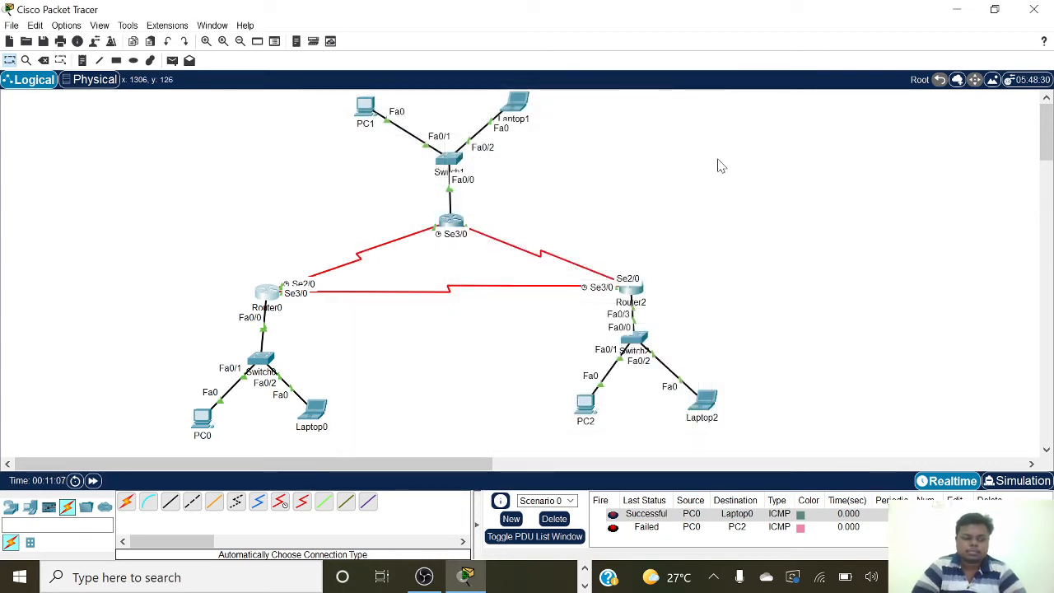
# Step: Add a static route on Router0 for network 192.168.3.0 with mask 255.255.255.0 and next hop 192.168.6.1
pyautogui.click(263, 295)
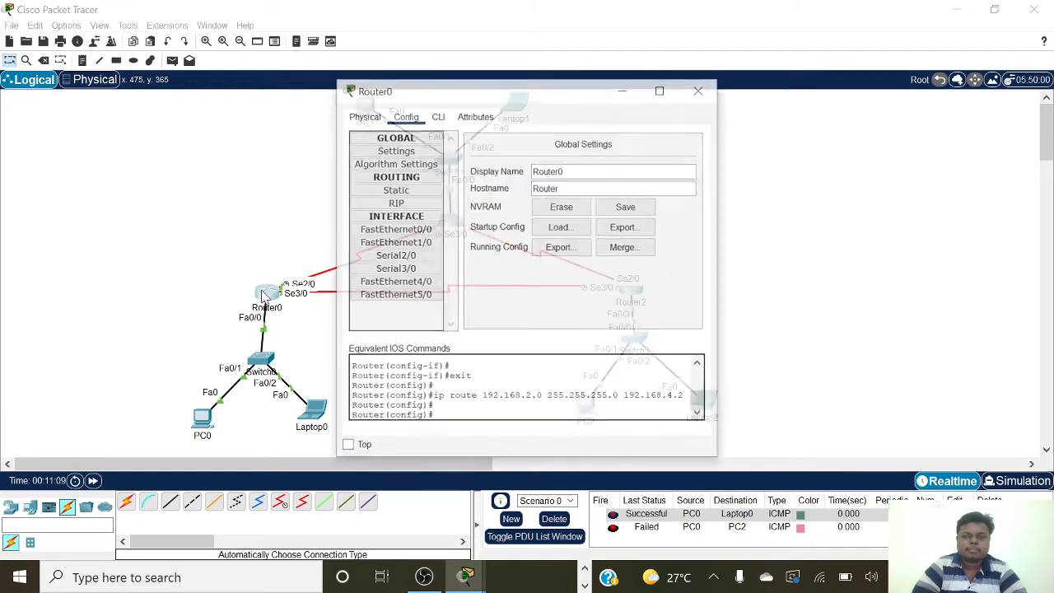
pyautogui.click(396, 190)
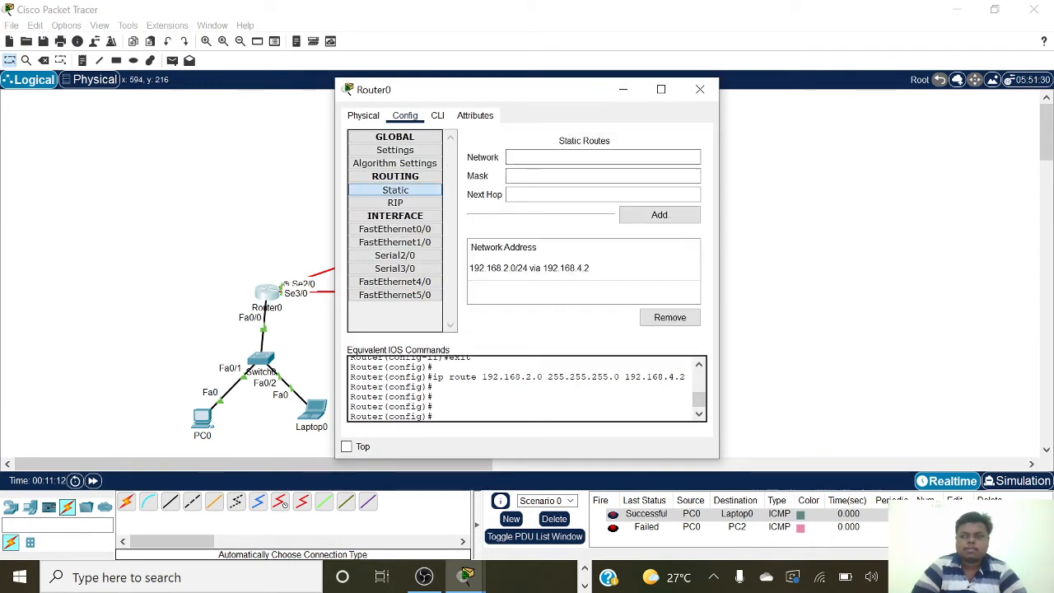
pyautogui.click(549, 157)
pyautogui.write('192')
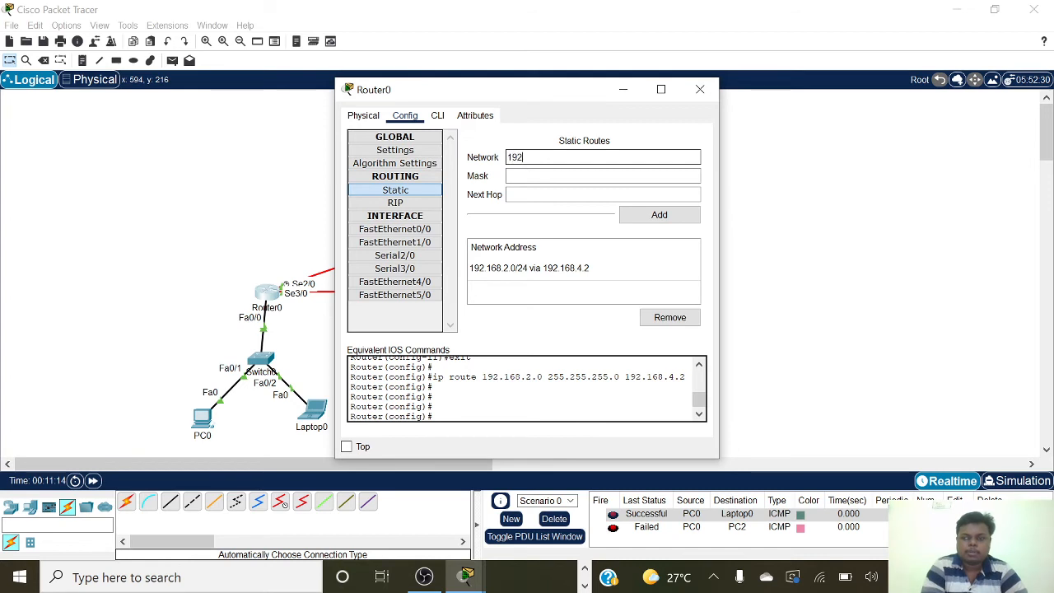
pyautogui.write('.')
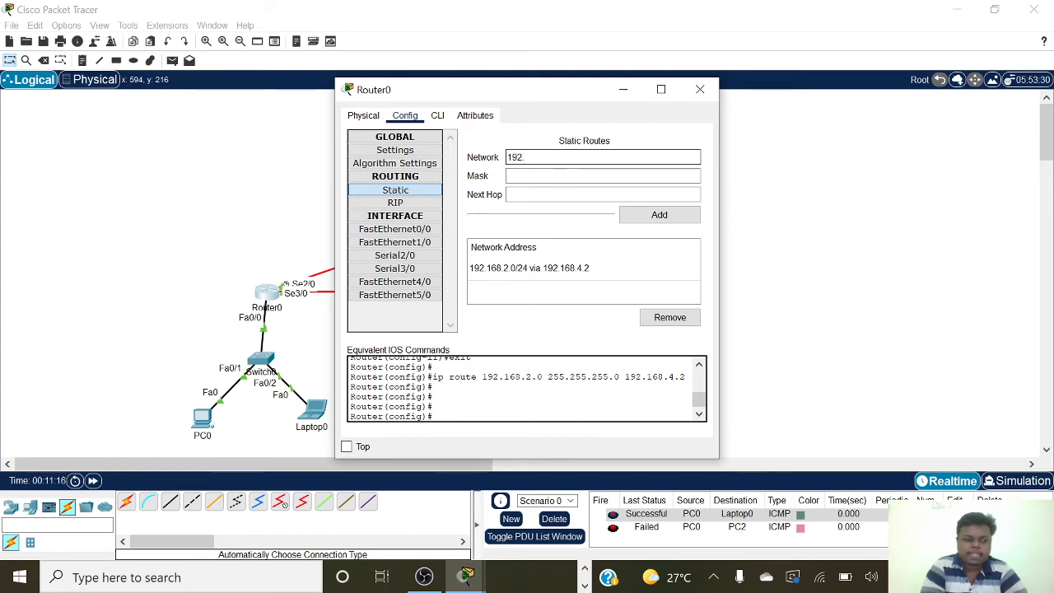
pyautogui.write('16')
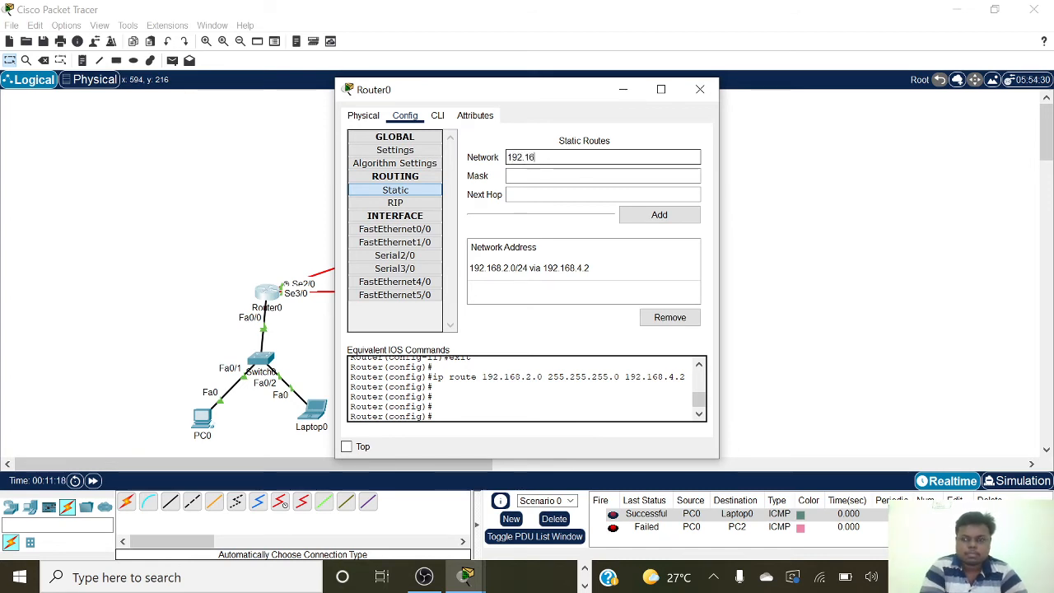
pyautogui.write('8.')
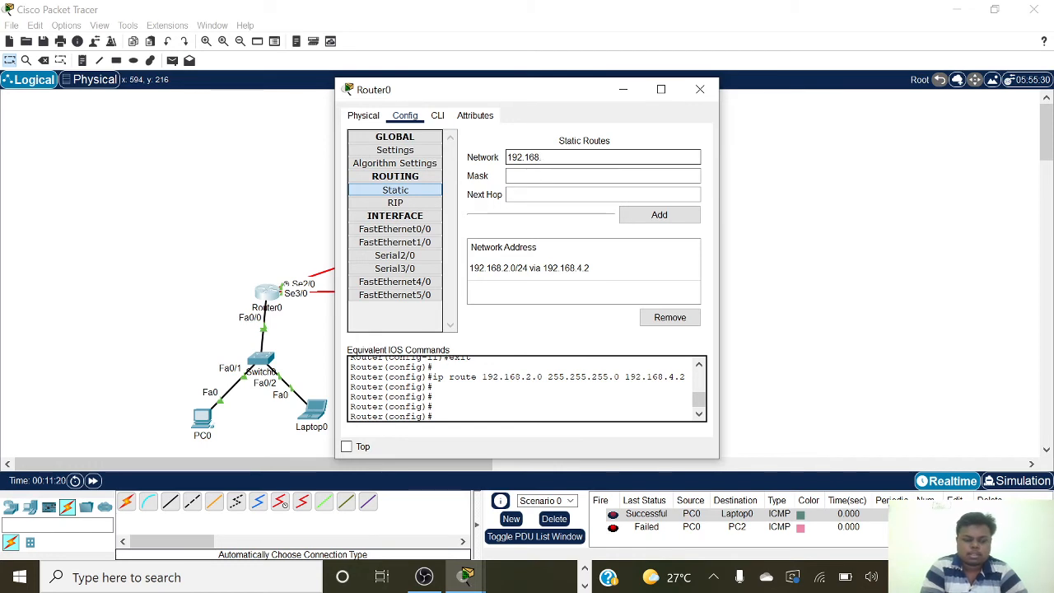
pyautogui.write('3.0')
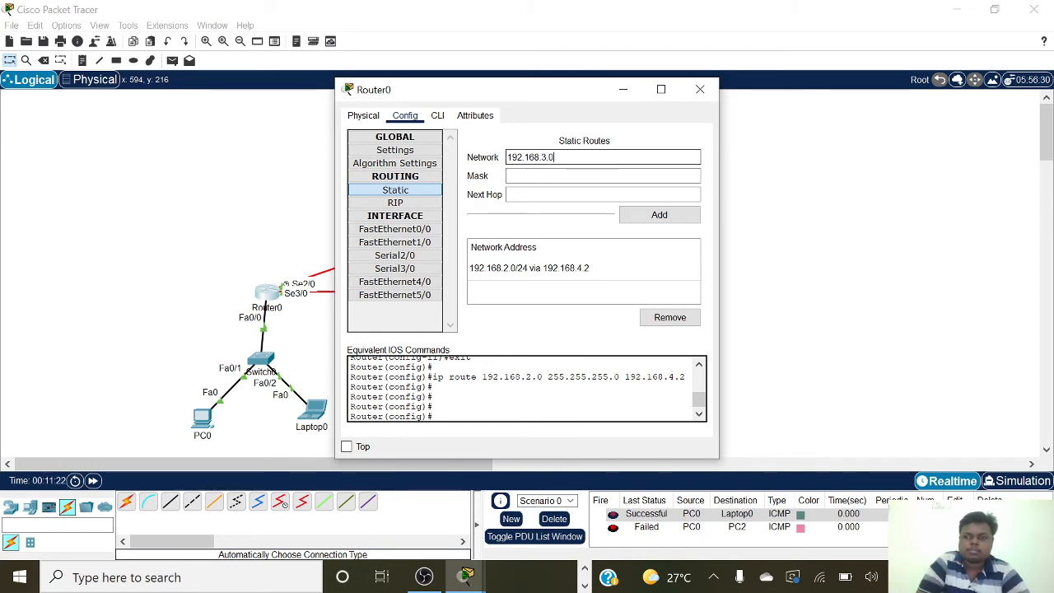
pyautogui.press('Tab')
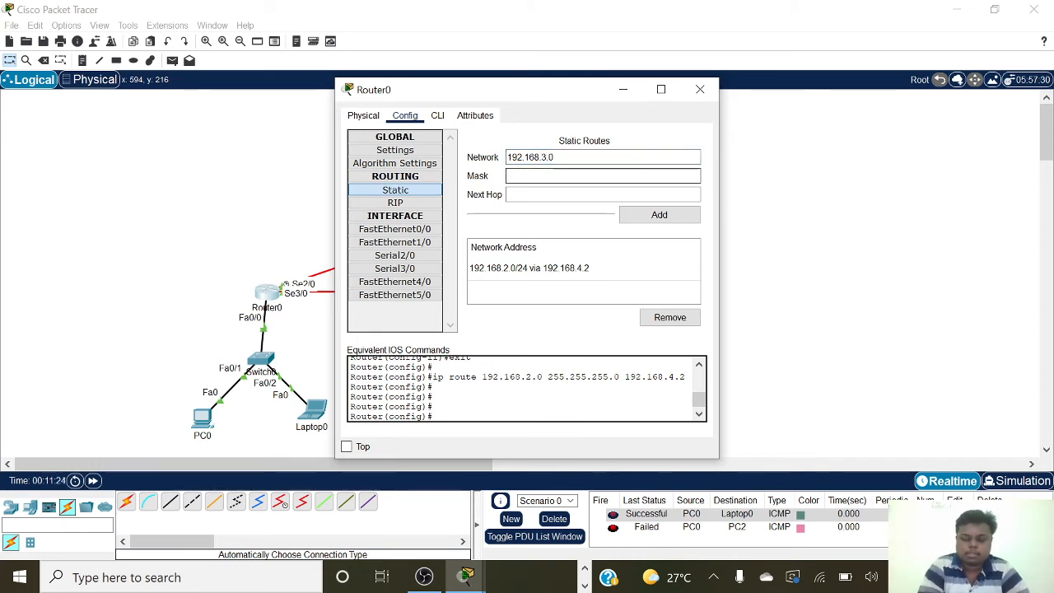
pyautogui.write('255.25')
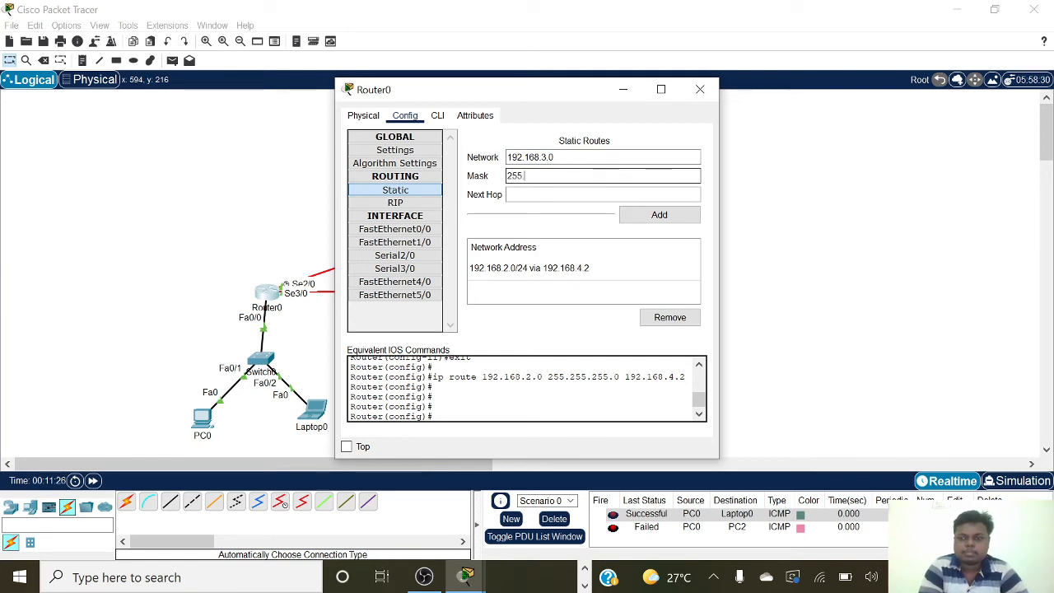
pyautogui.write('5.')
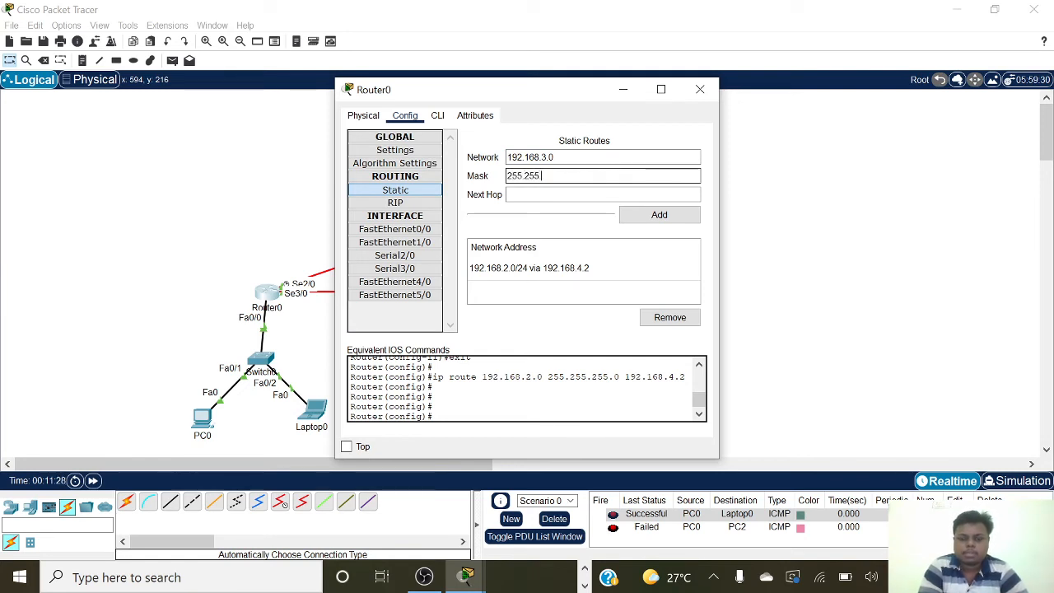
pyautogui.write('255.0')
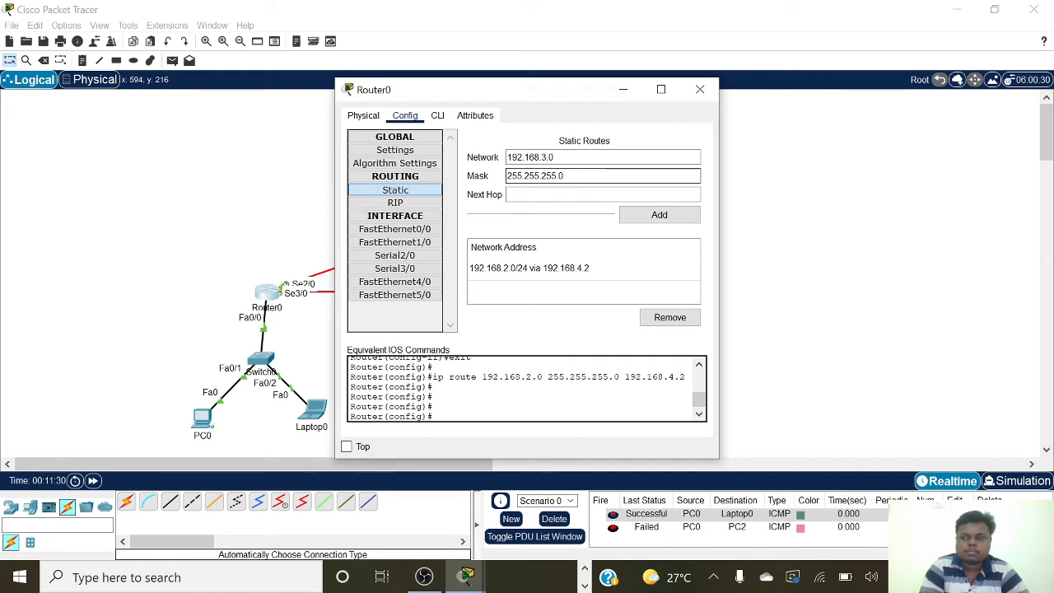
pyautogui.press('Tab')
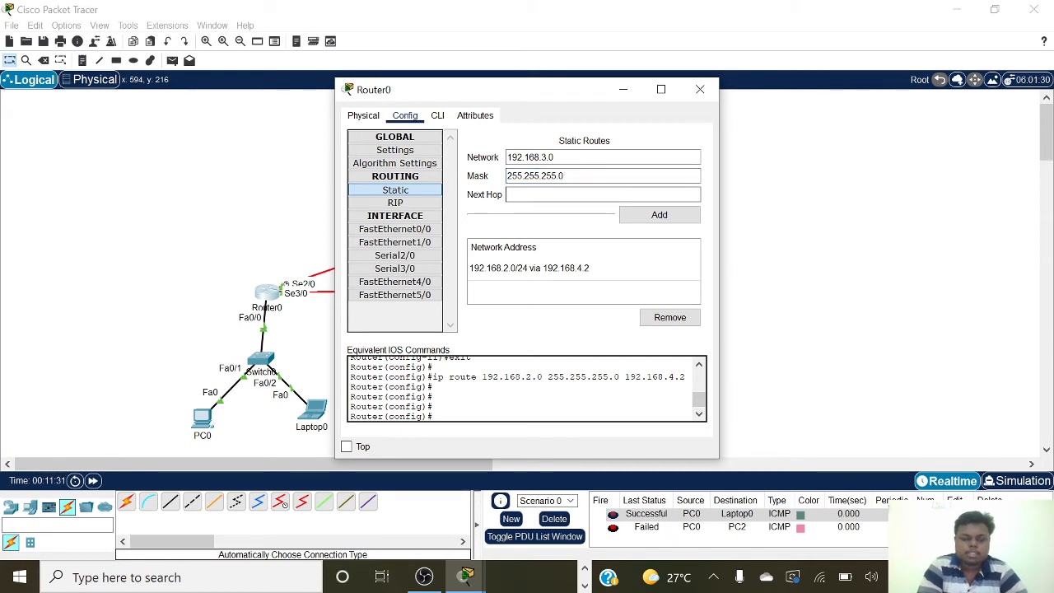
pyautogui.write('192')
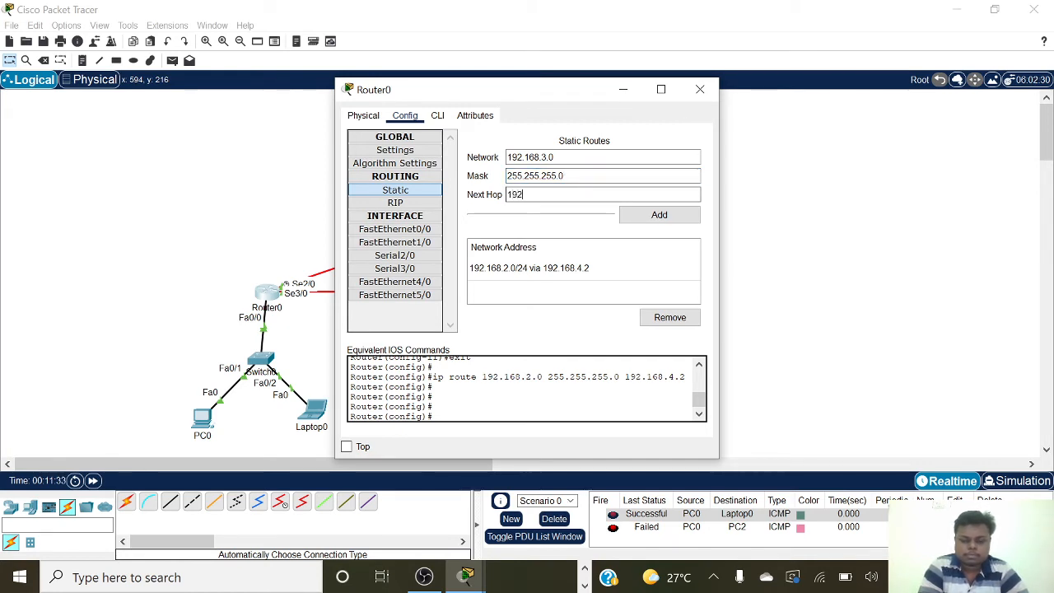
pyautogui.write('.1')
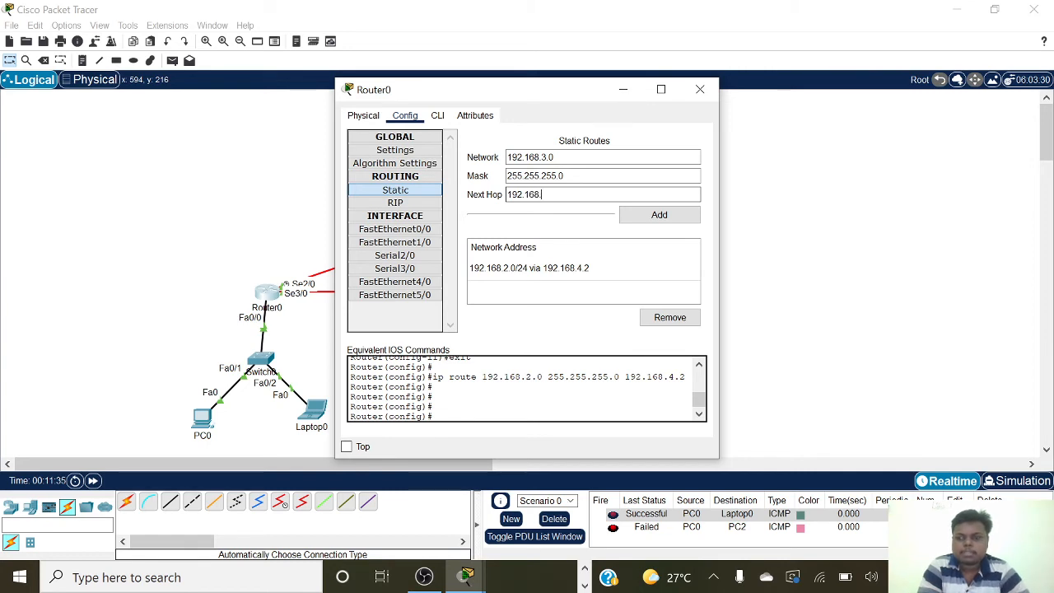
pyautogui.write('68.6.1')
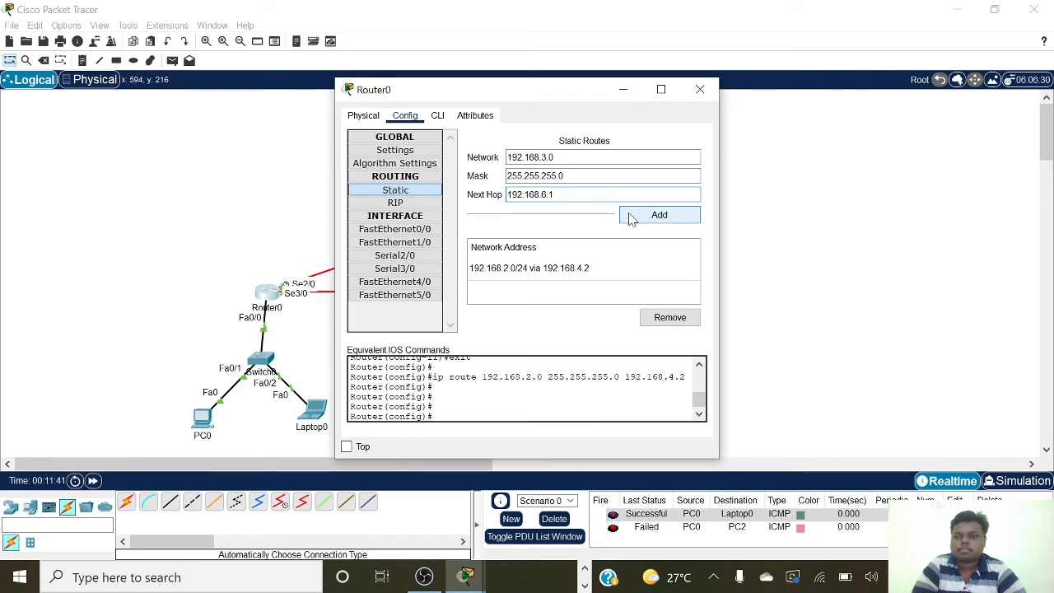
pyautogui.click(631, 216)
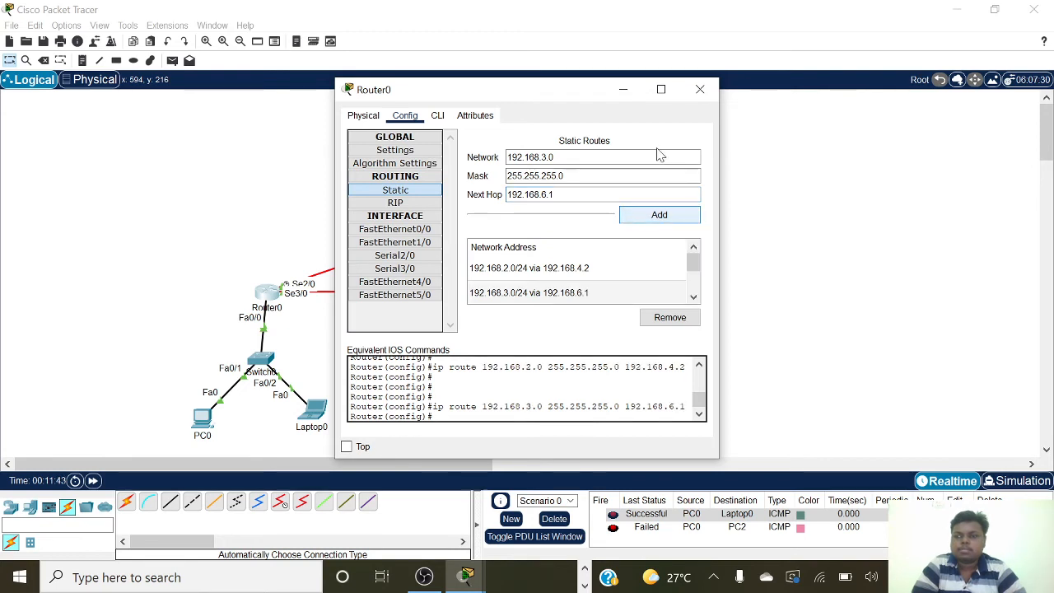
# Step: Add a static route on Router2 for network 192.168.1.0 with mask 255.255.255.0 and next hop 192.168.4.1
pyautogui.click(699, 93)
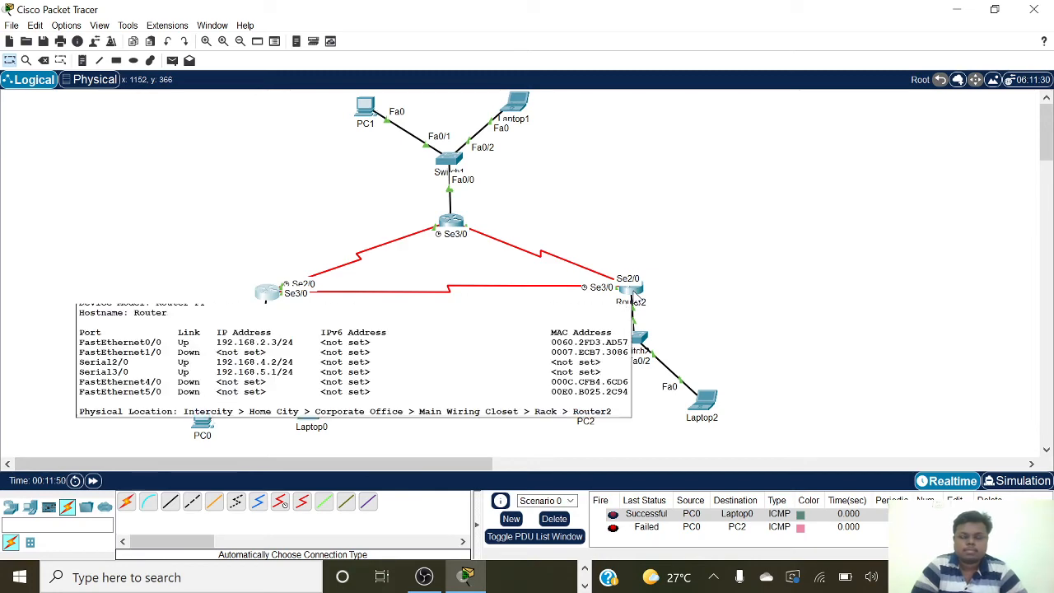
pyautogui.click(635, 295)
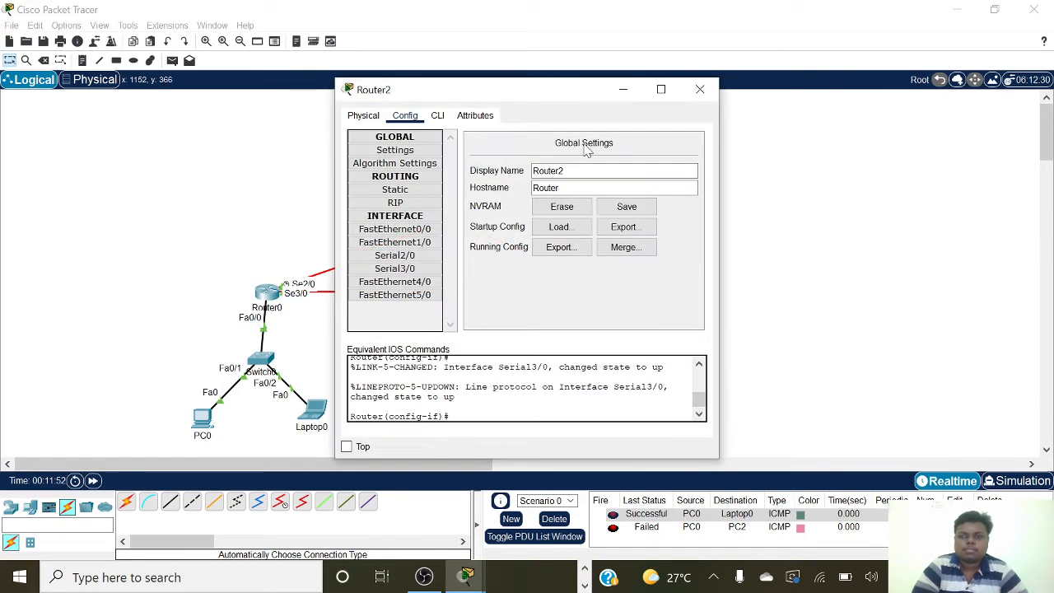
pyautogui.click(433, 191)
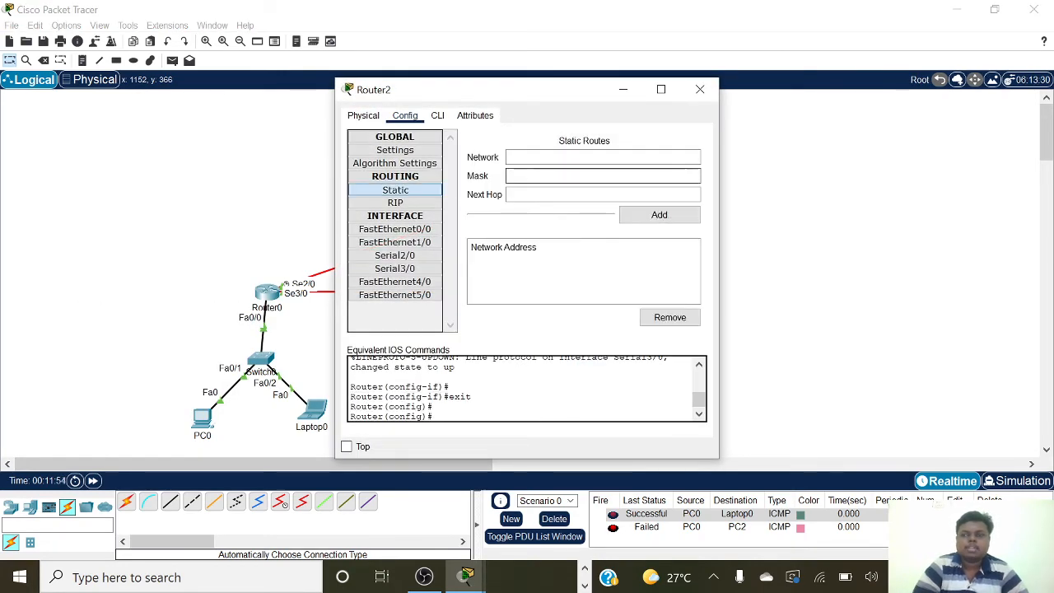
pyautogui.write('192.168')
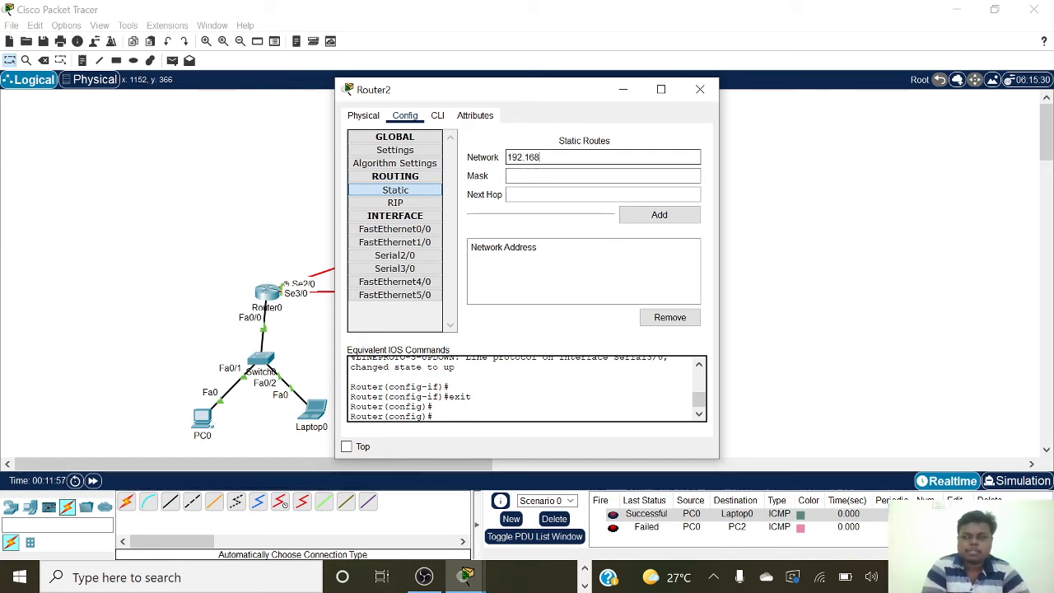
pyautogui.write('.1.0')
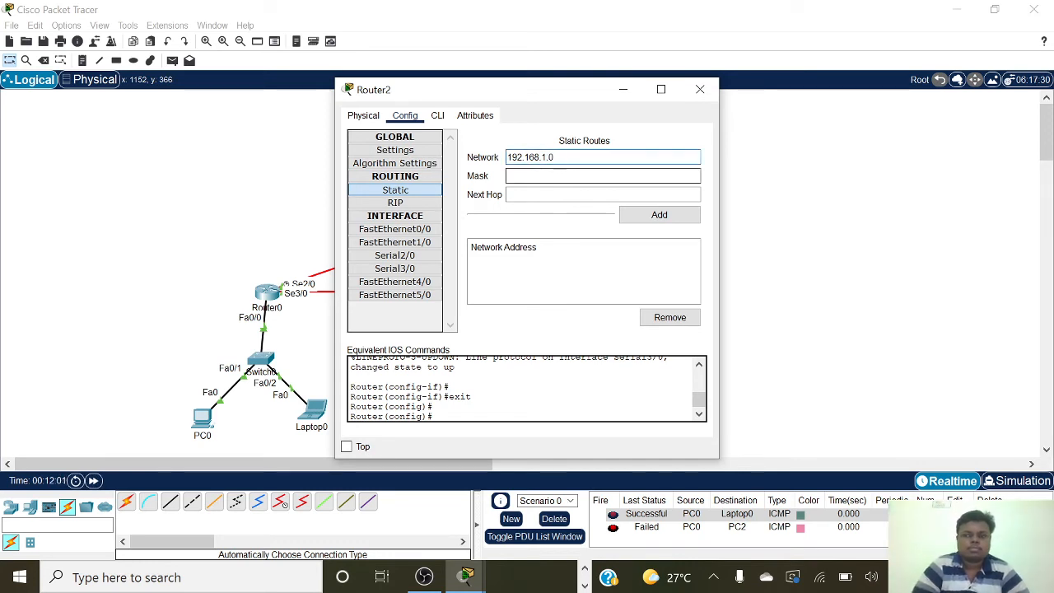
pyautogui.click(603, 176)
pyautogui.write('2')
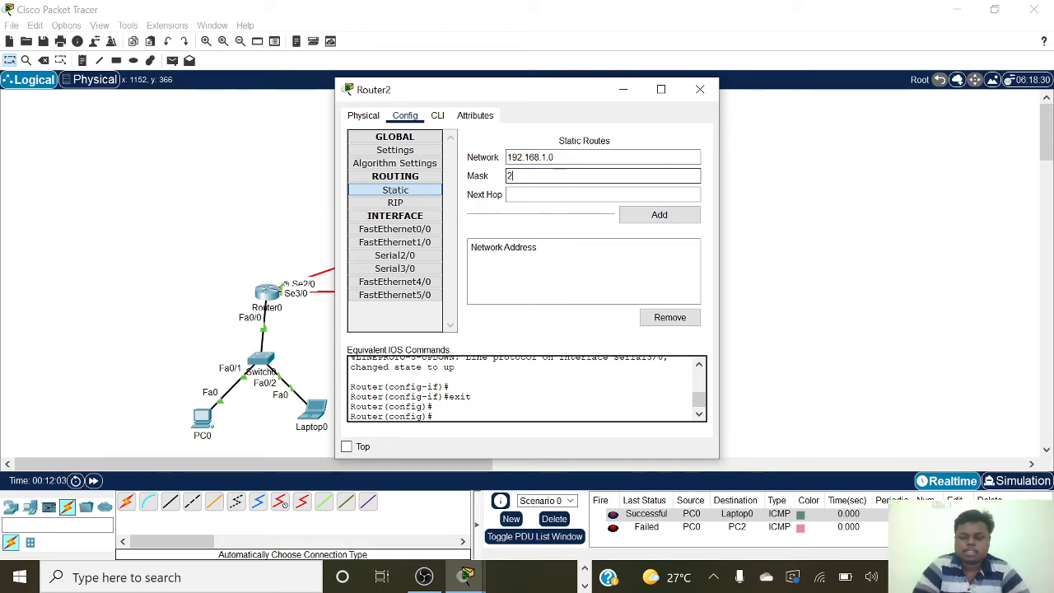
pyautogui.write('55.255.255.0')
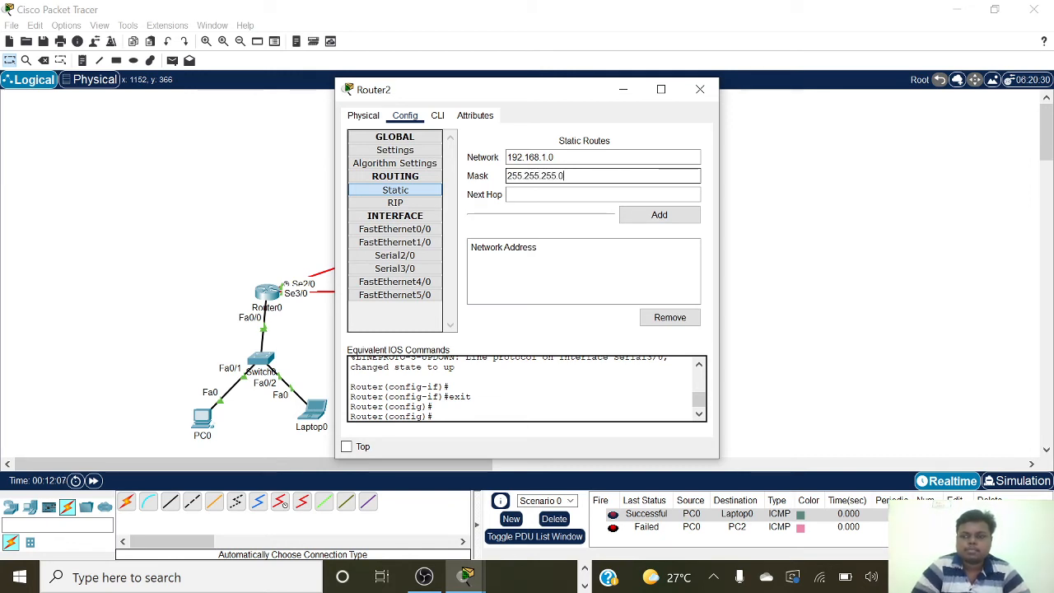
pyautogui.press('Tab')
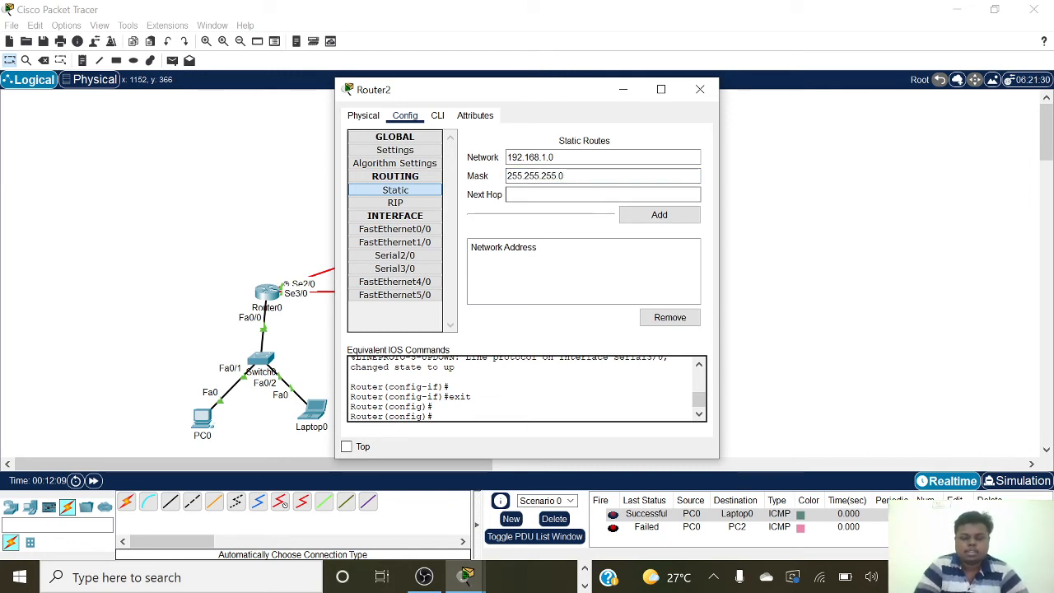
pyautogui.write('192.168')
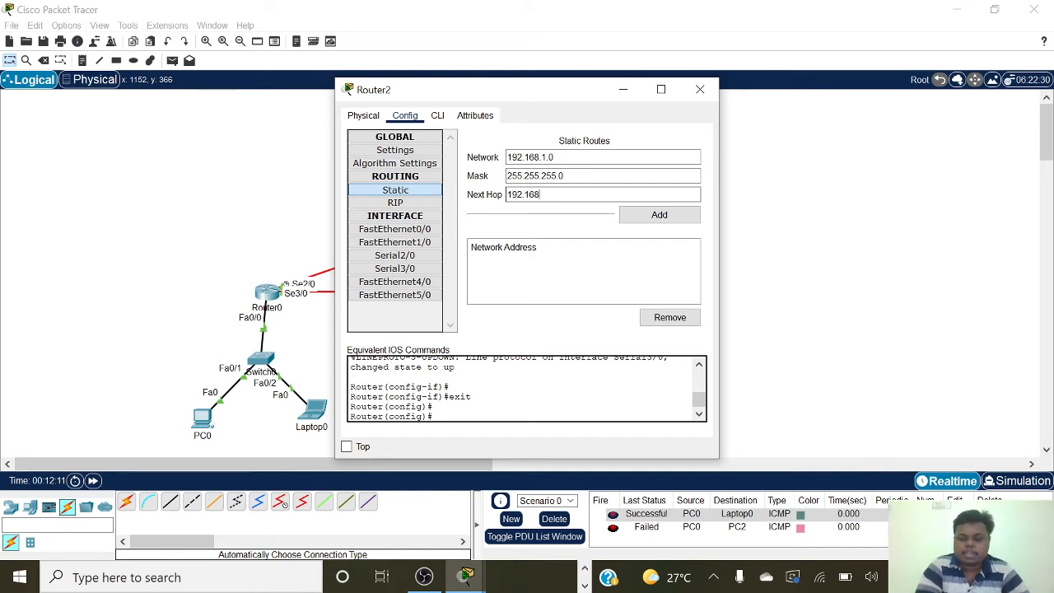
pyautogui.write('.4.1')
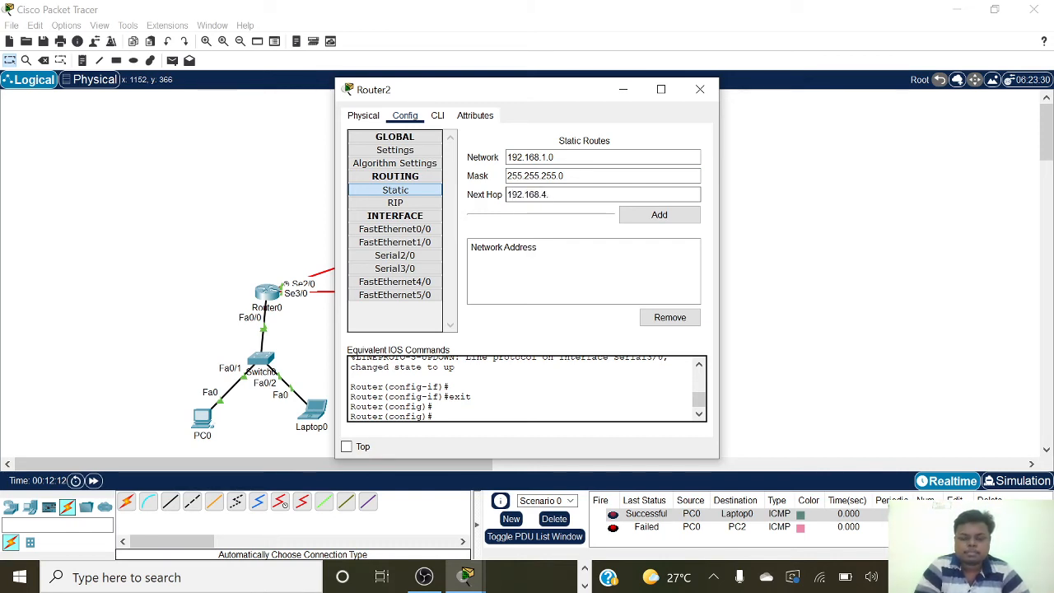
pyautogui.click(630, 219)
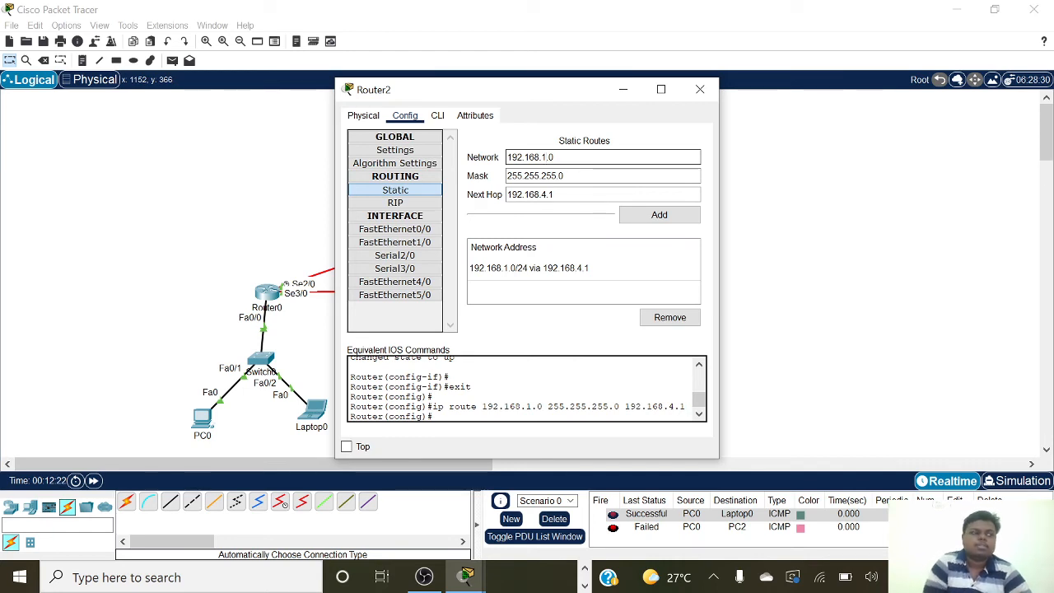
# Step: Try to add a static route on Router2 for network 192.168.3.0 with mask 255.255.255.0 and next hop 192.168.5.1
pyautogui.press('BackSpace')
pyautogui.write('3')
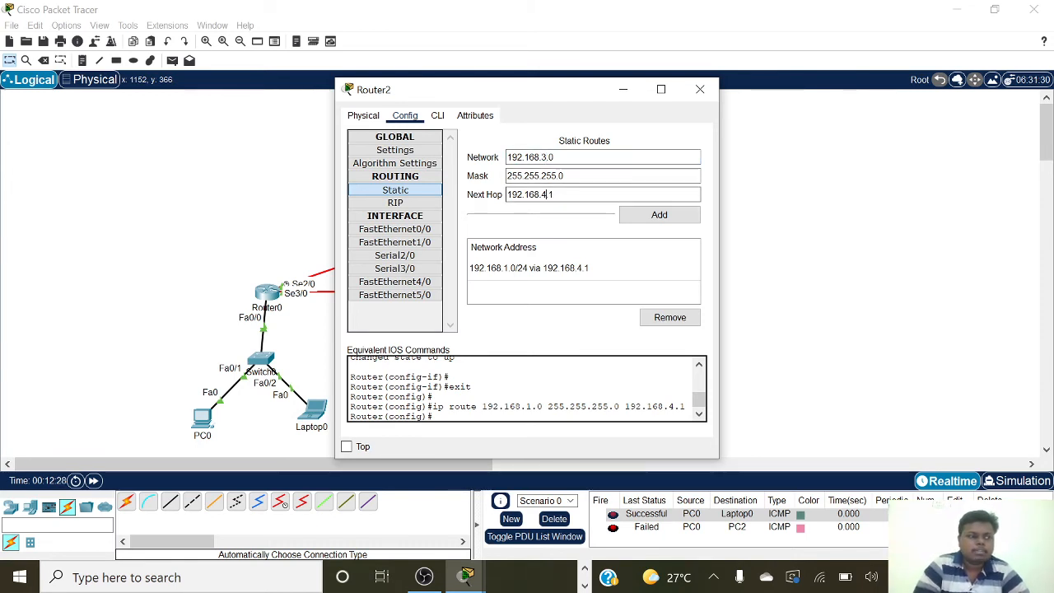
pyautogui.write('5.')
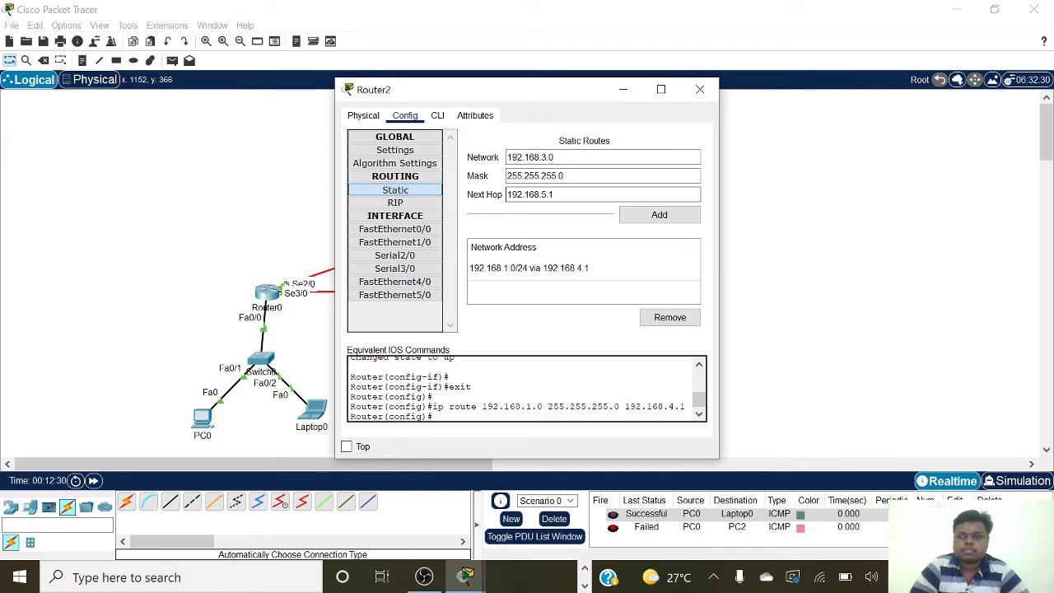
pyautogui.click(641, 219)
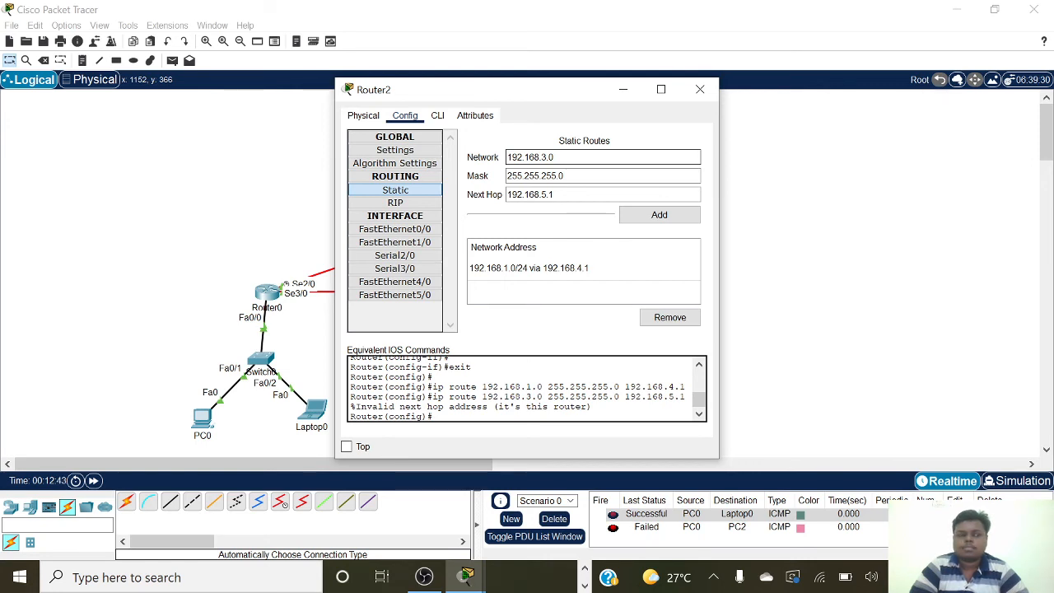
# Step: Change the next hop to 192.168.5.2 and add the 192.168.3.0 static route on Router2
pyautogui.click(555, 194)
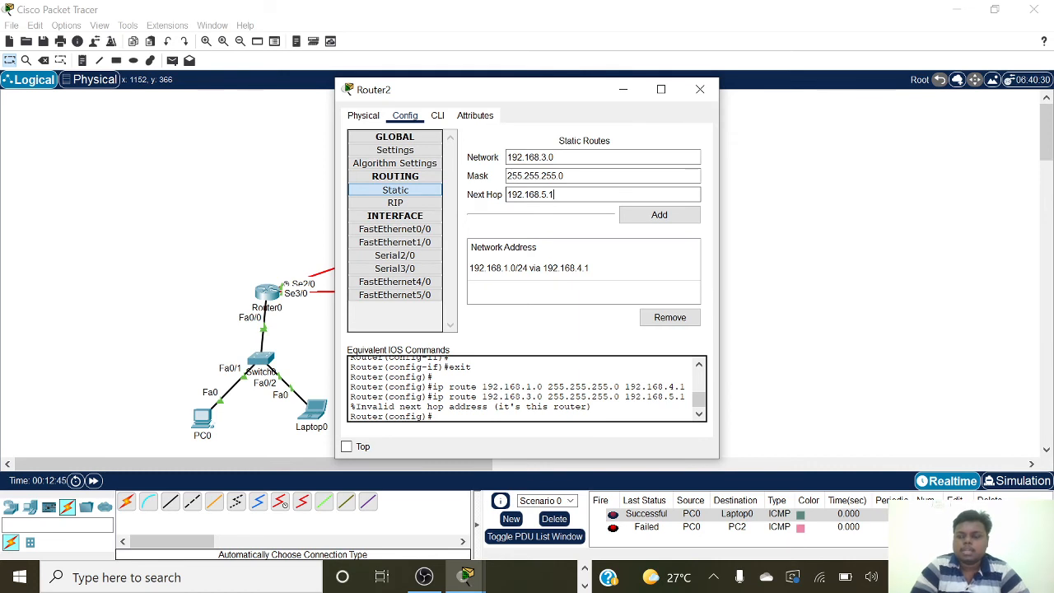
pyautogui.write('2')
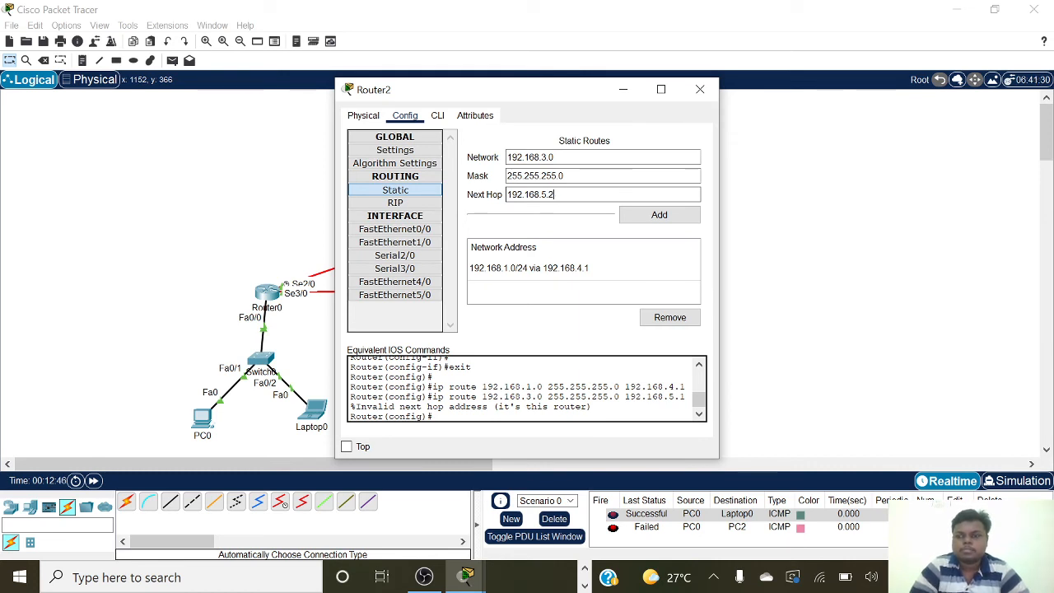
pyautogui.click(641, 219)
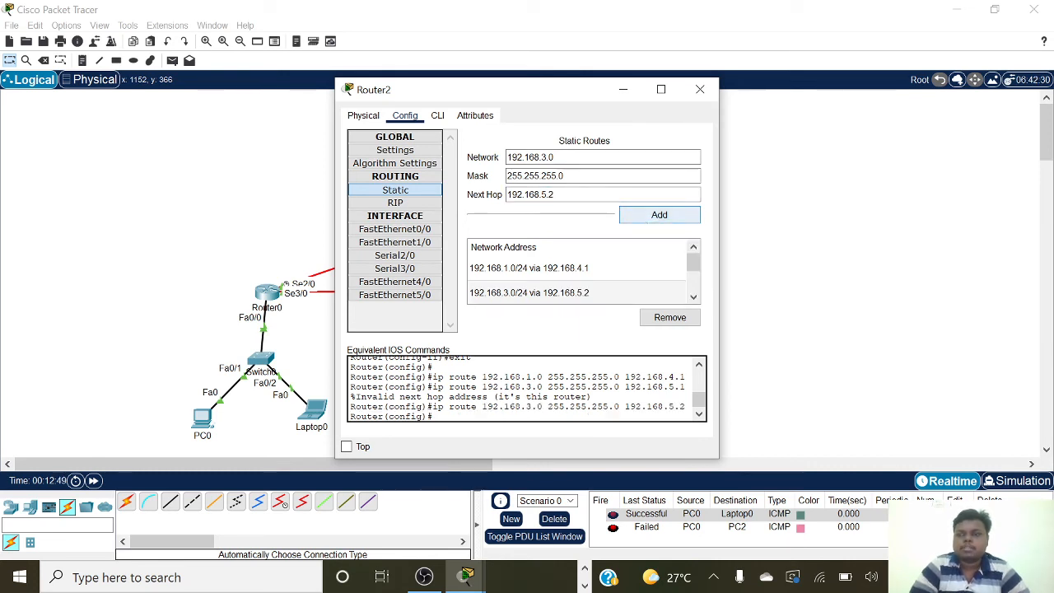
pyautogui.click(700, 91)
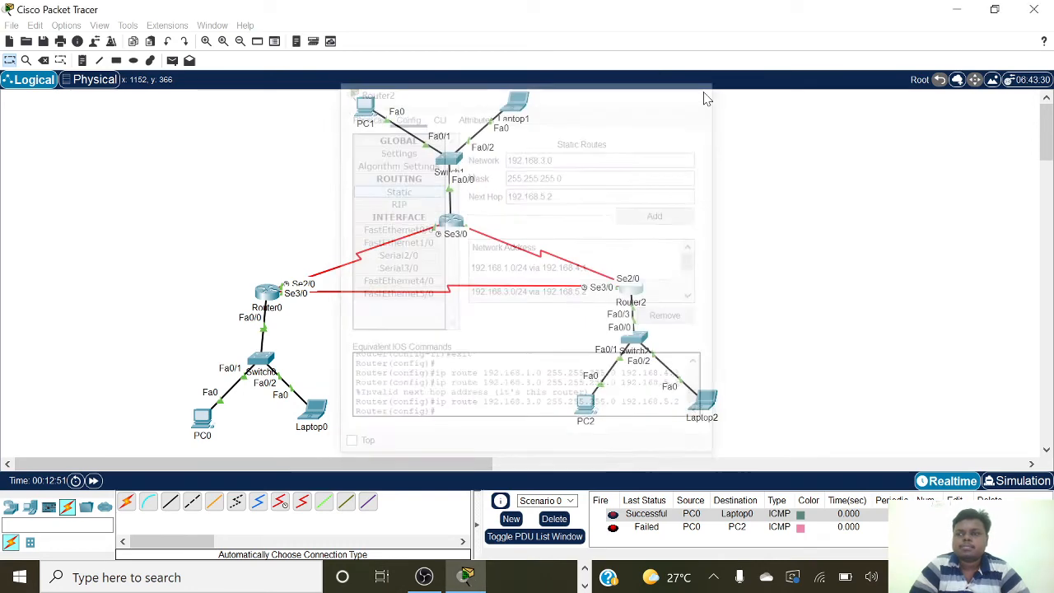
# Step: Enter network 192.168.1.0 and mask 255.255.255.0 for a new static route on Router1
pyautogui.click(450, 224)
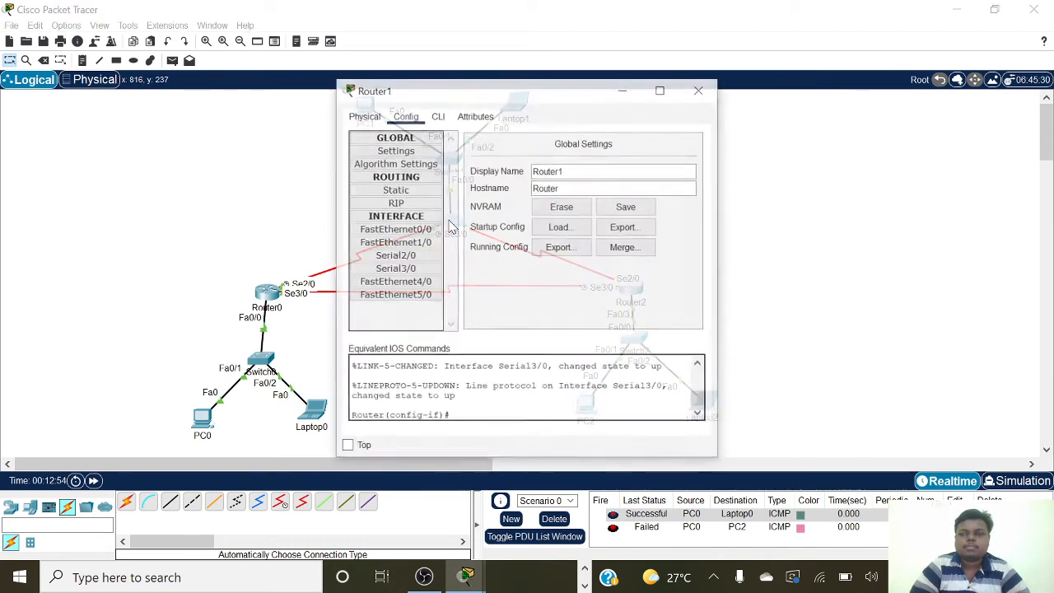
pyautogui.click(415, 194)
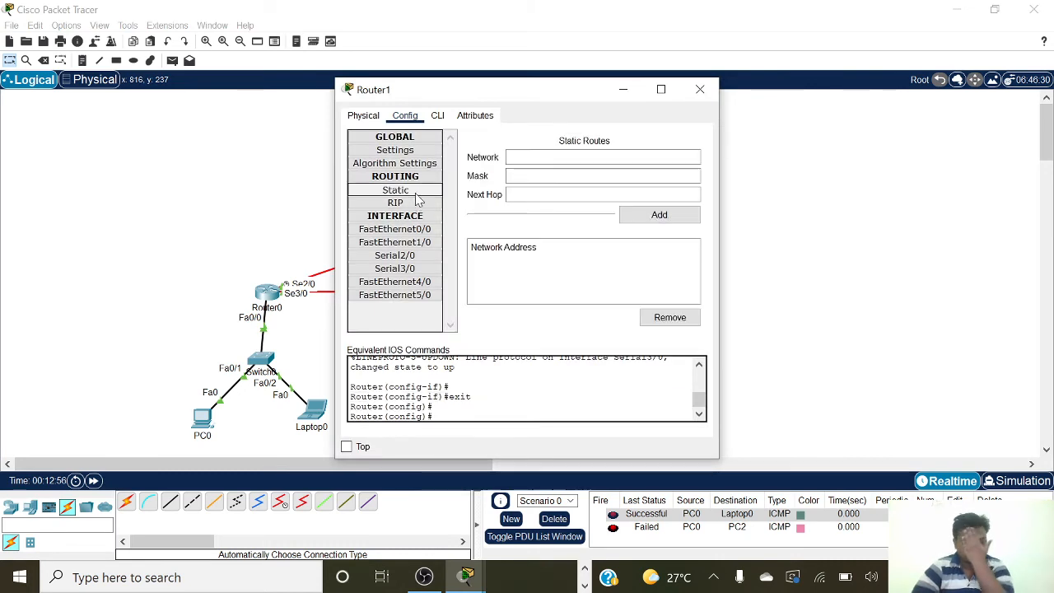
pyautogui.click(518, 156)
pyautogui.write('19')
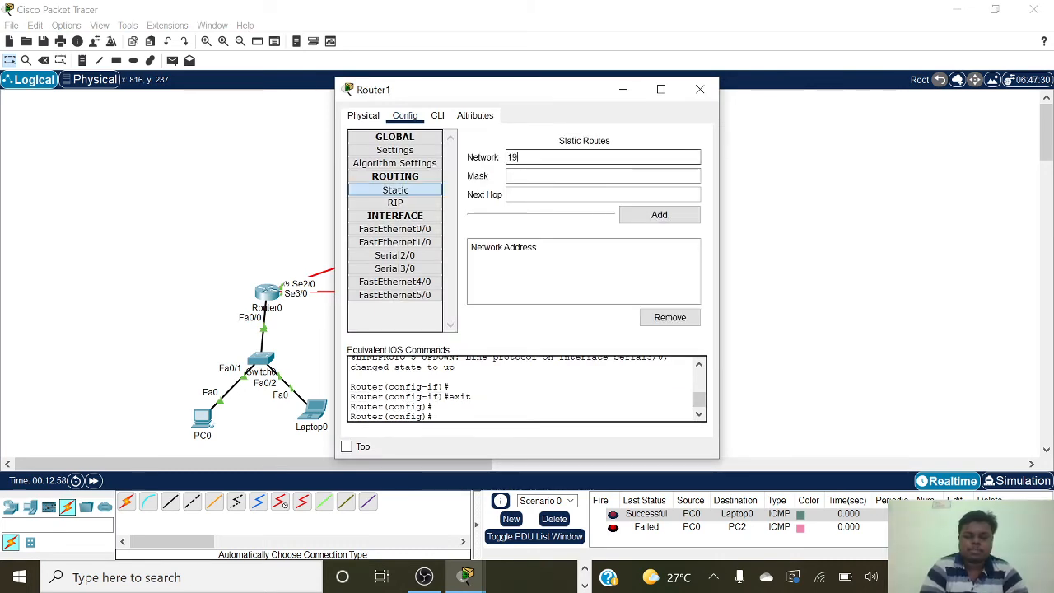
pyautogui.write('2.6')
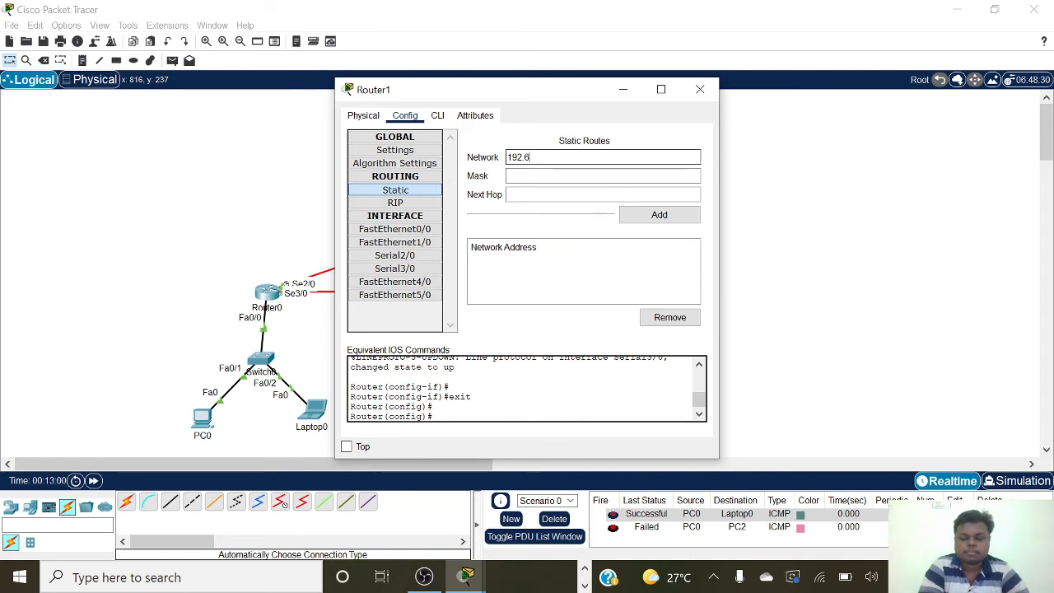
pyautogui.write('8')
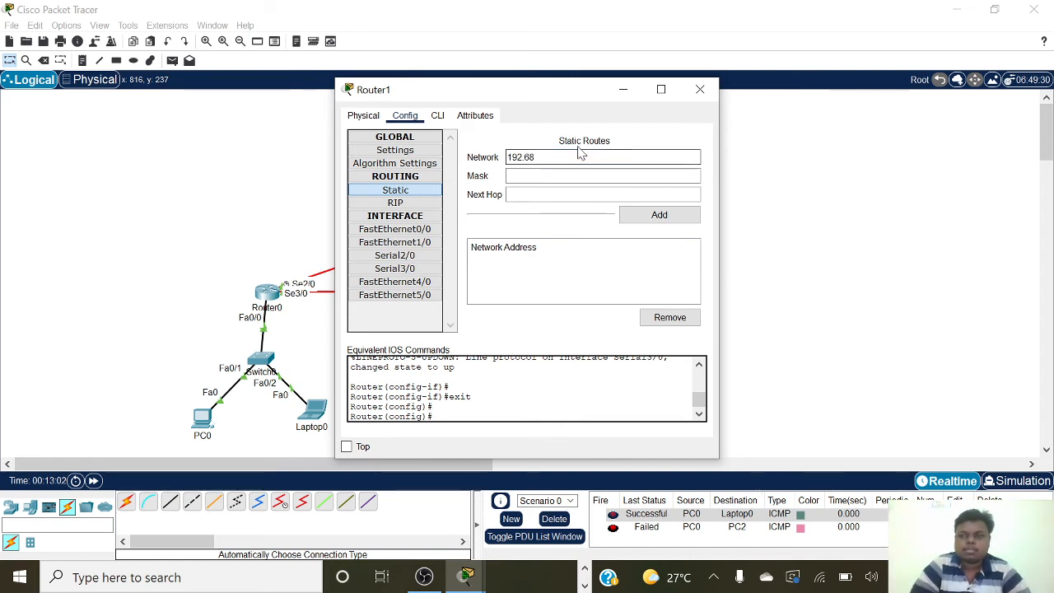
pyautogui.press('BackSpace')
pyautogui.press('BackSpace')
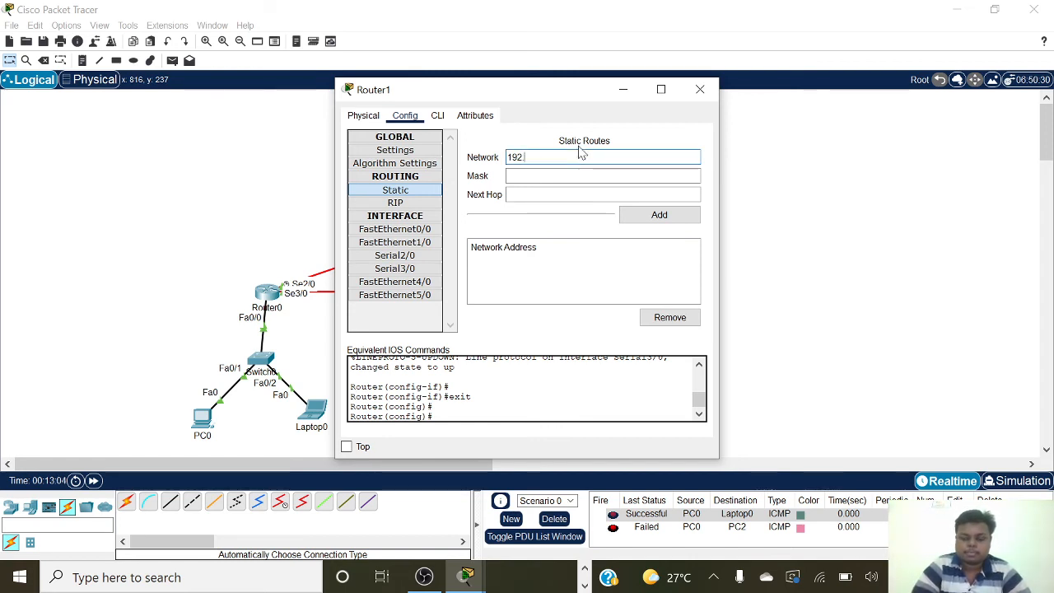
pyautogui.write('168.1.0')
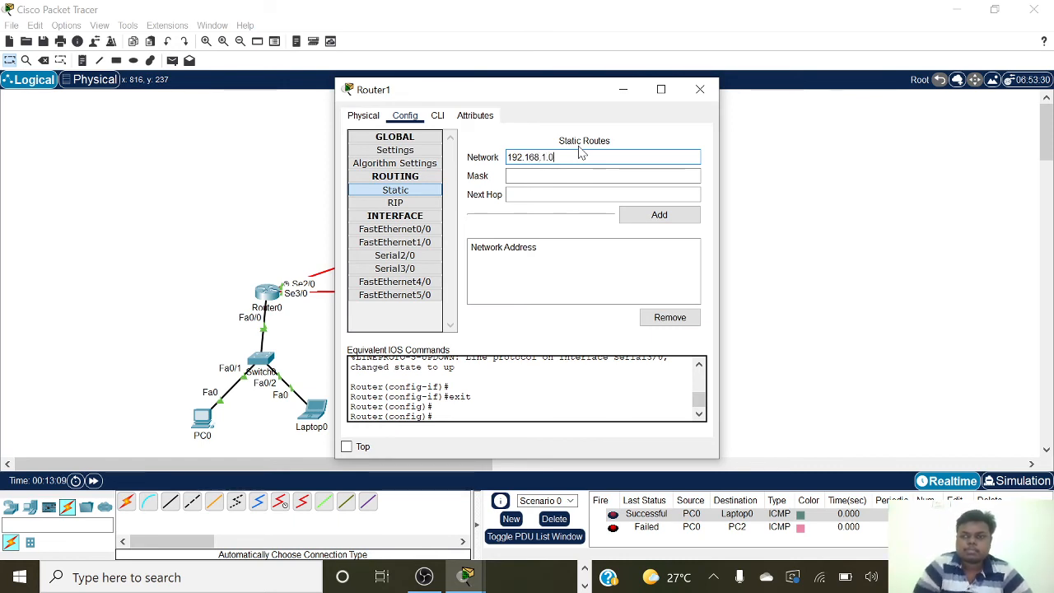
pyautogui.press('Tab')
pyautogui.write('2')
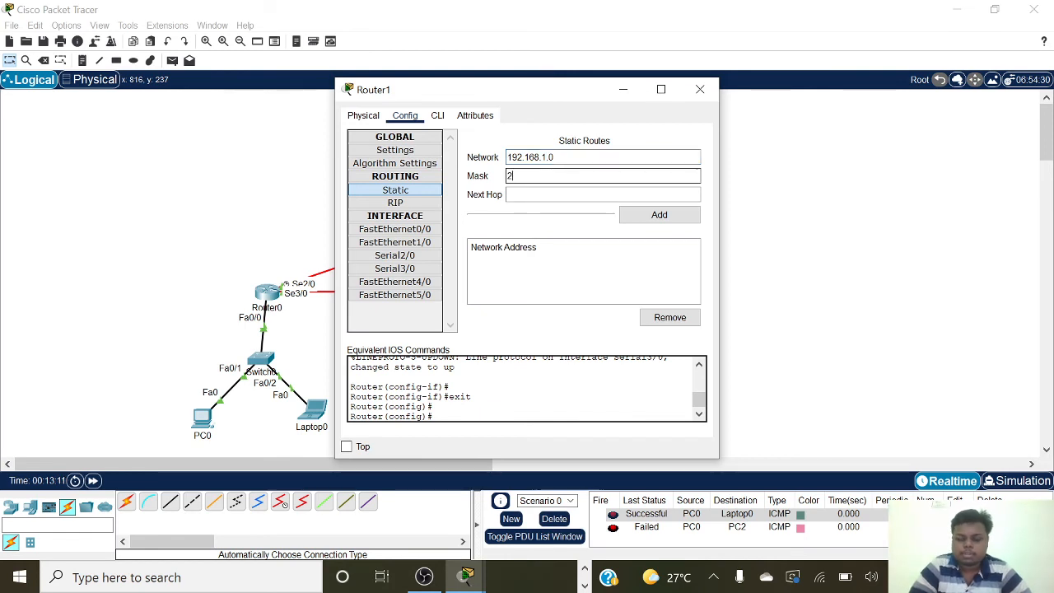
pyautogui.write('55.25')
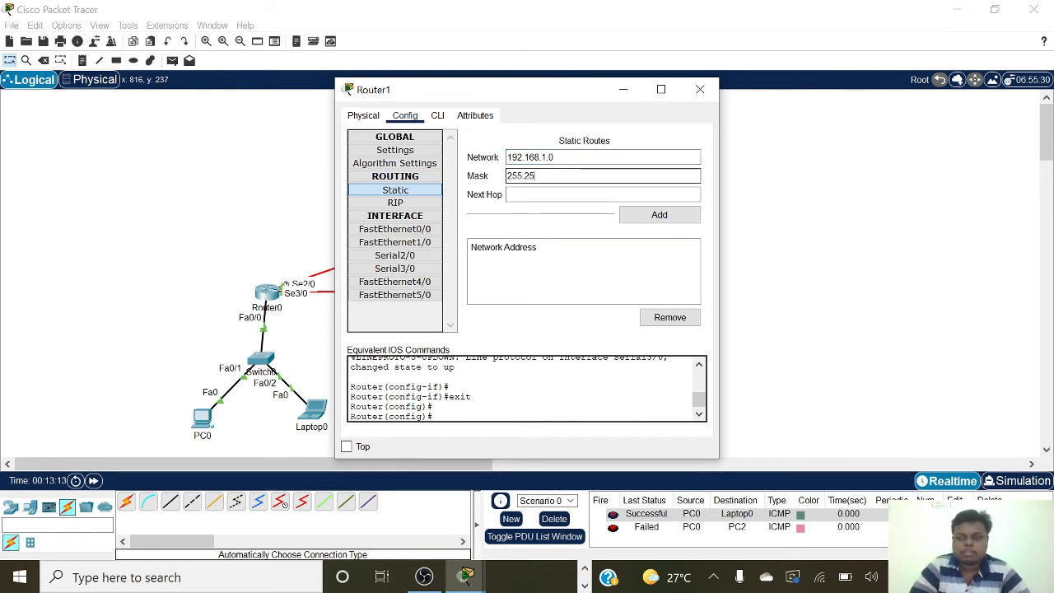
pyautogui.write('5.255.0')
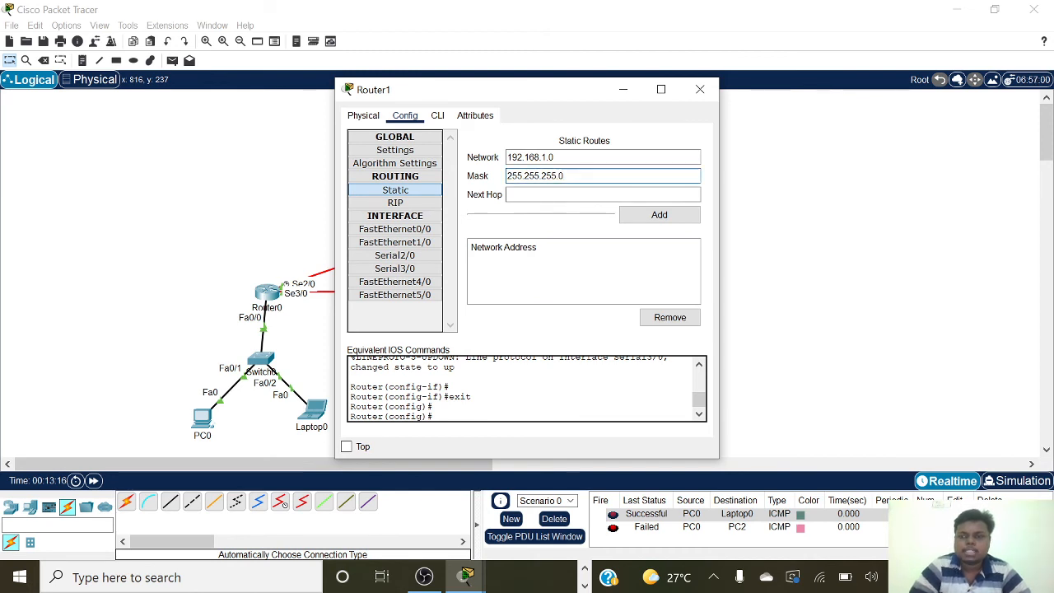
# Step: Set the next hop to 192.168.6.2 and add the 192.168.1.0 static route on Router1
pyautogui.press('Tab')
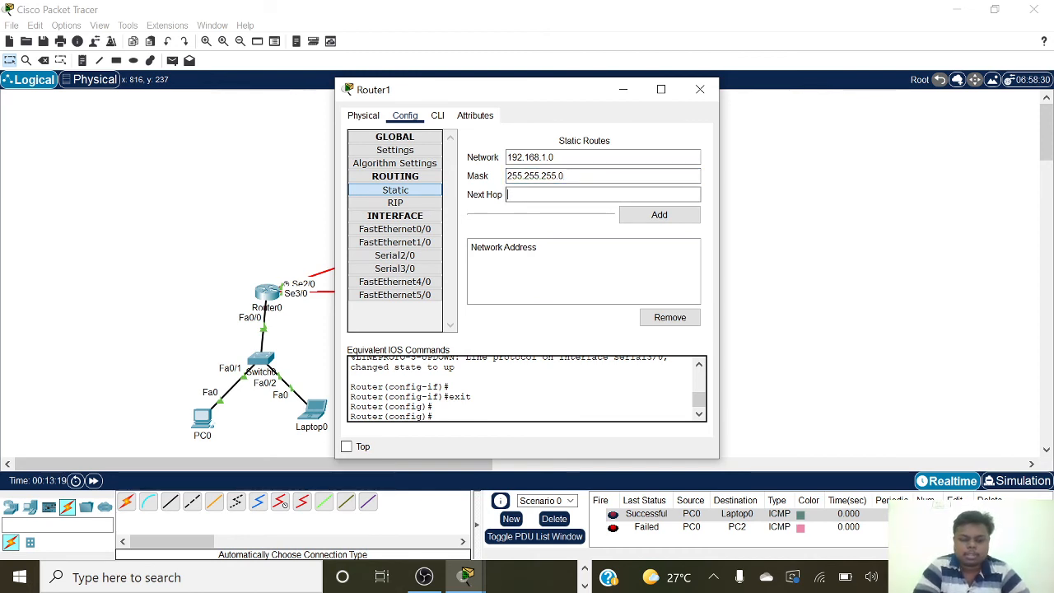
pyautogui.write('92.')
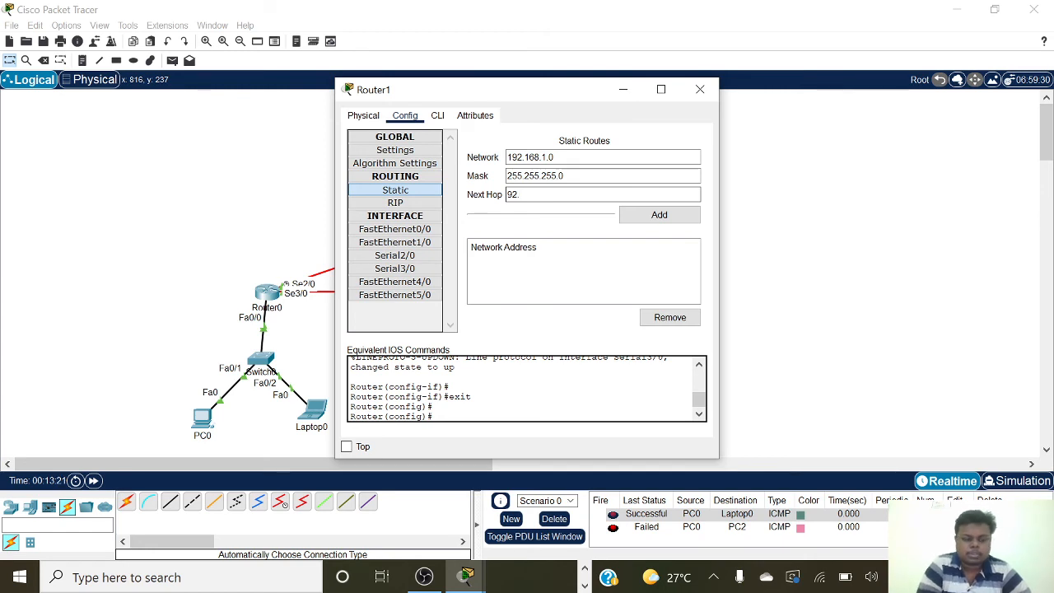
pyautogui.write('168')
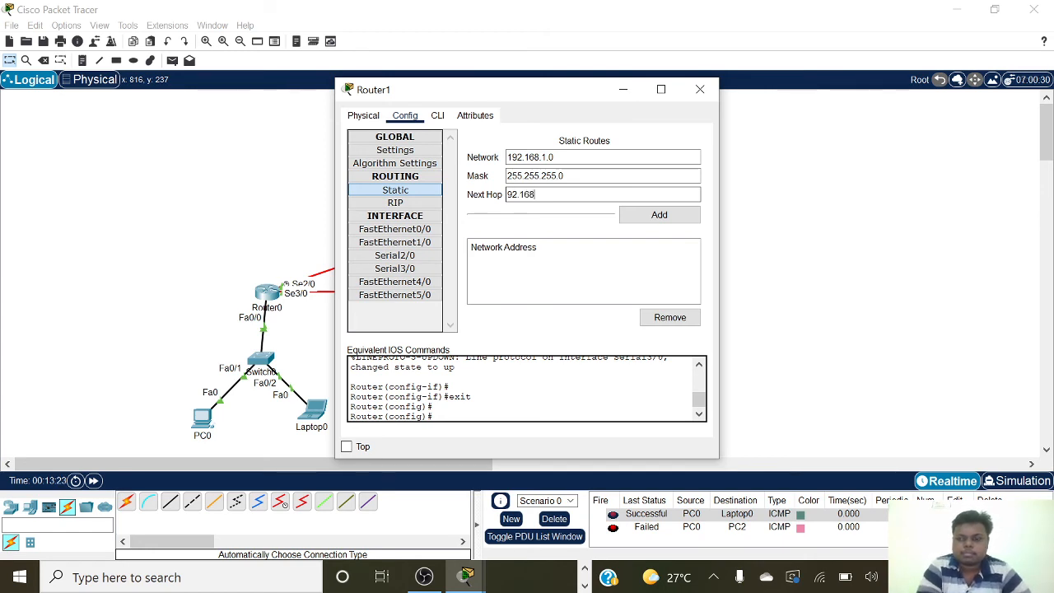
pyautogui.press('BackSpace')
pyautogui.press('BackSpace')
pyautogui.press('BackSpace')
pyautogui.press('BackSpace')
pyautogui.press('BackSpace')
pyautogui.write('2')
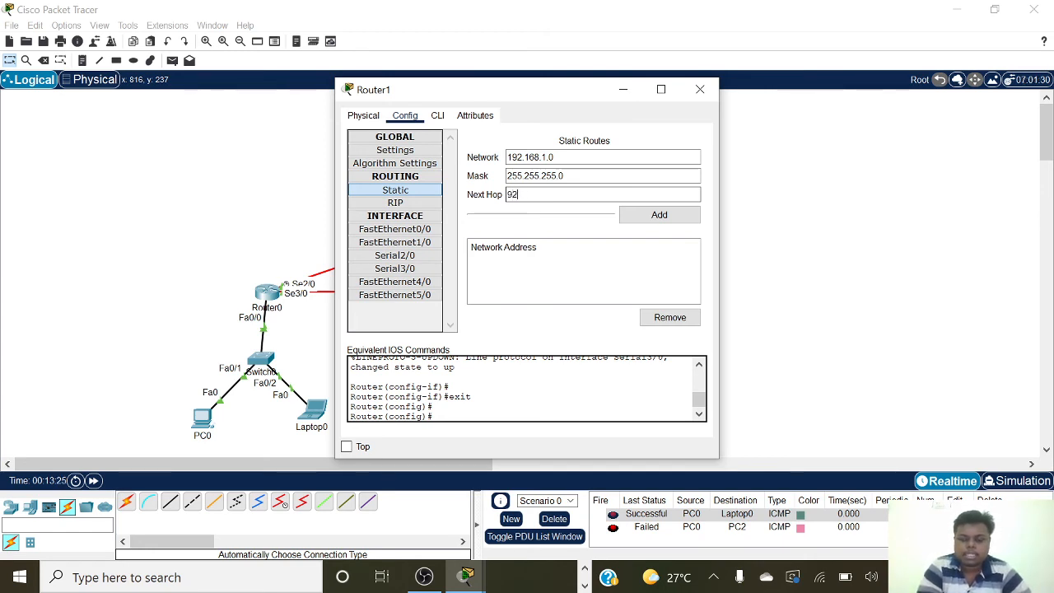
pyautogui.write('.')
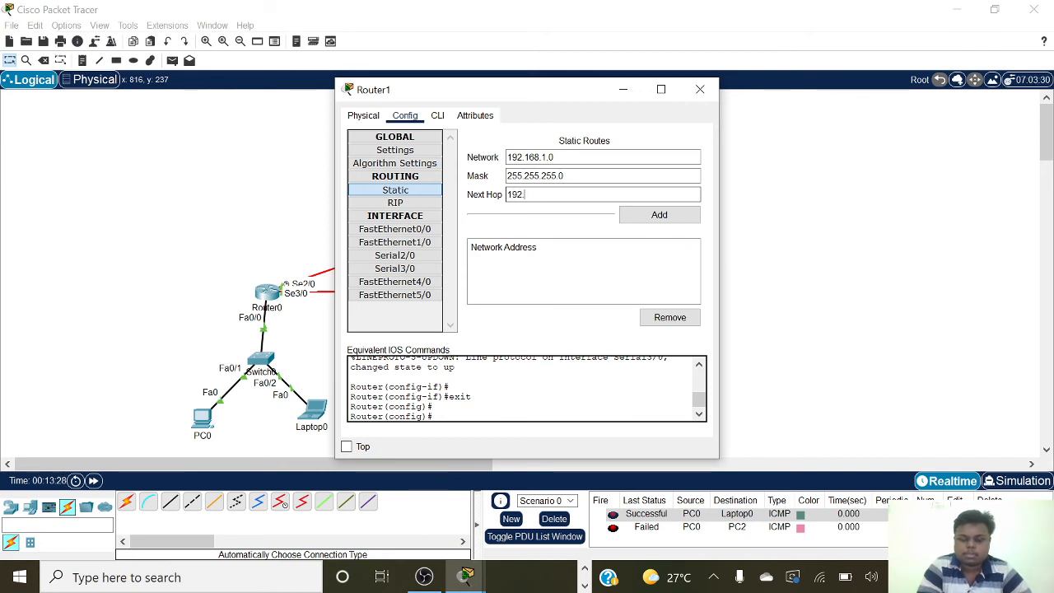
pyautogui.write('168')
pyautogui.write('.6.2')
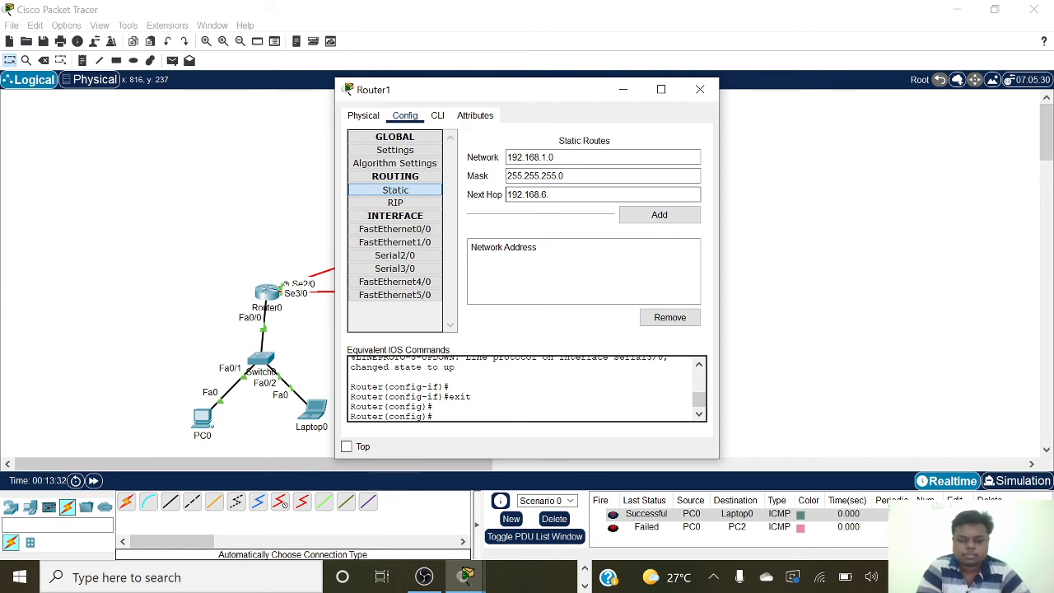
pyautogui.click(634, 215)
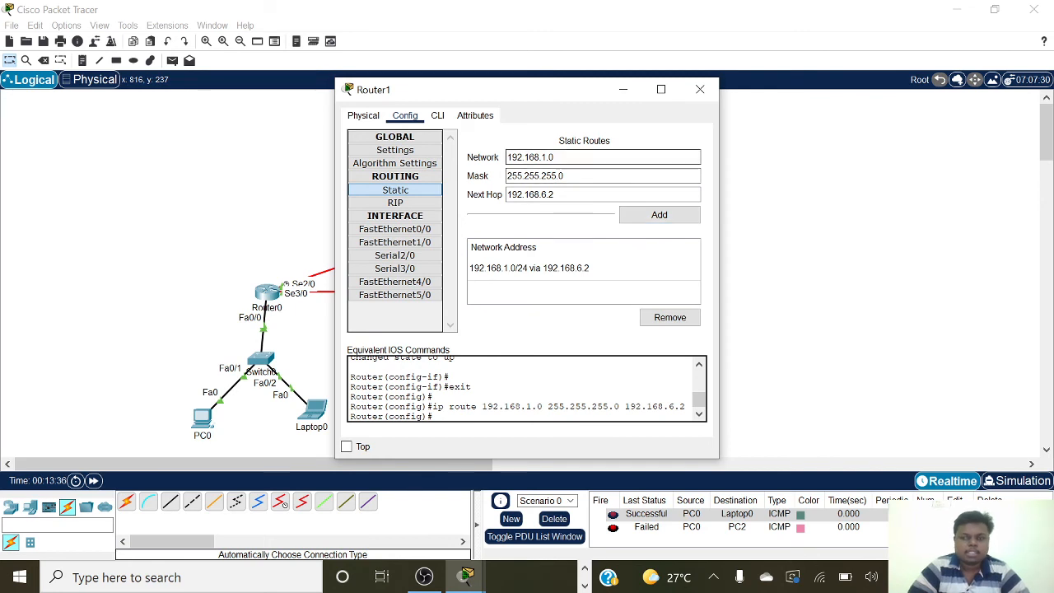
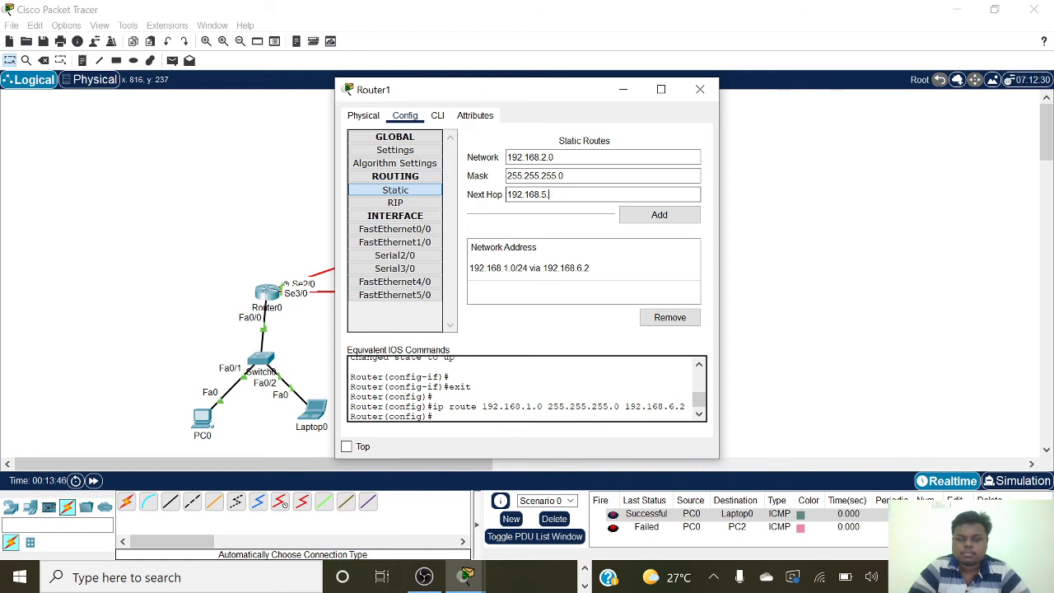
# Step: Add a static route on Router1 for network 192.168.2.0, mask 255.255.255.0, next hop 192.168.5.1, and close its configuration
pyautogui.click(626, 216)
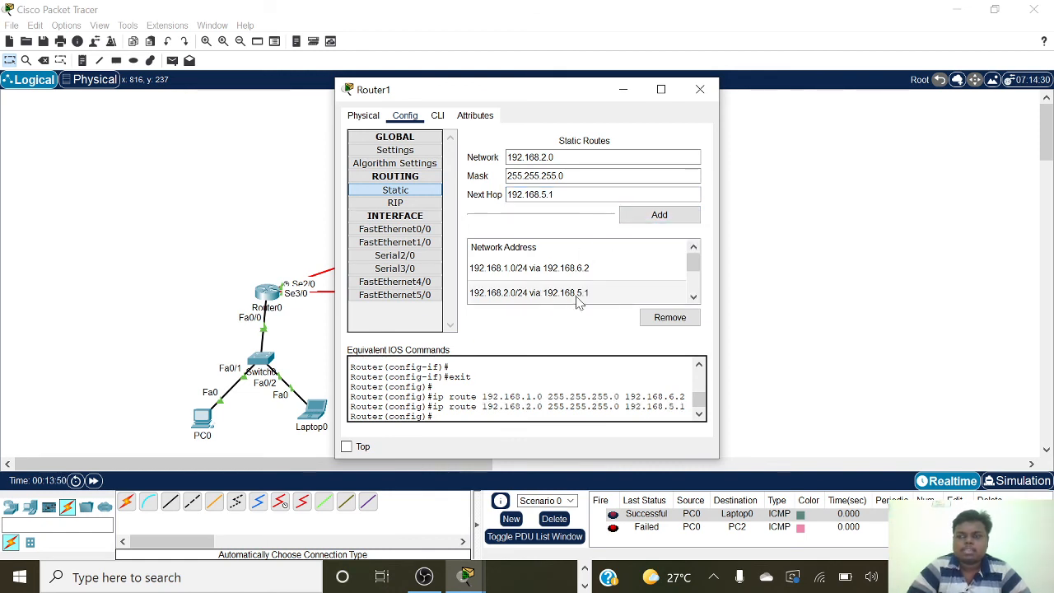
pyautogui.click(698, 92)
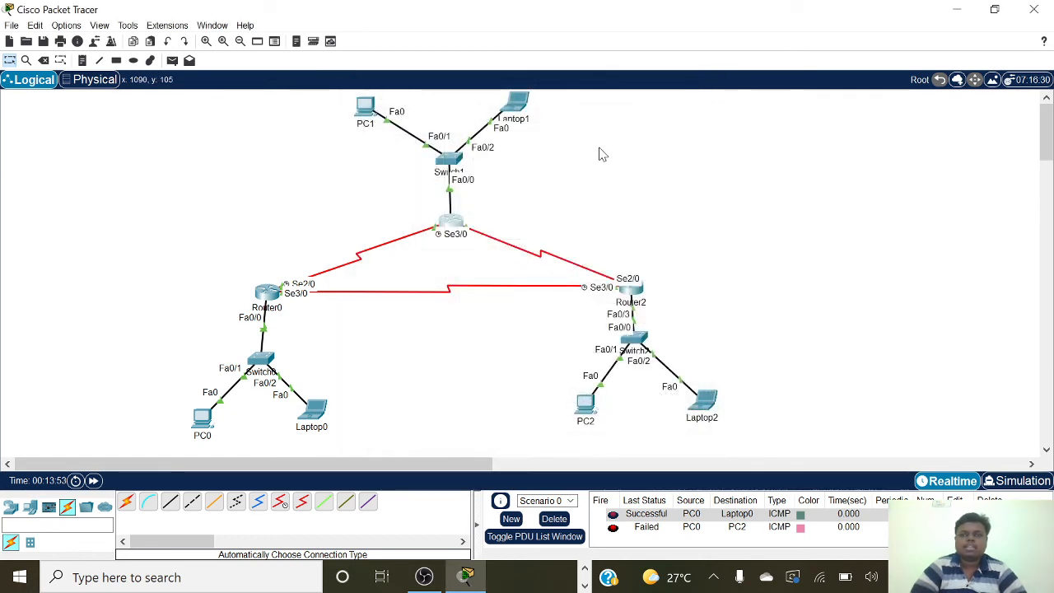
# Step: Send a simple PDU from PC0 to PC2 to test the new routes
pyautogui.click(172, 61)
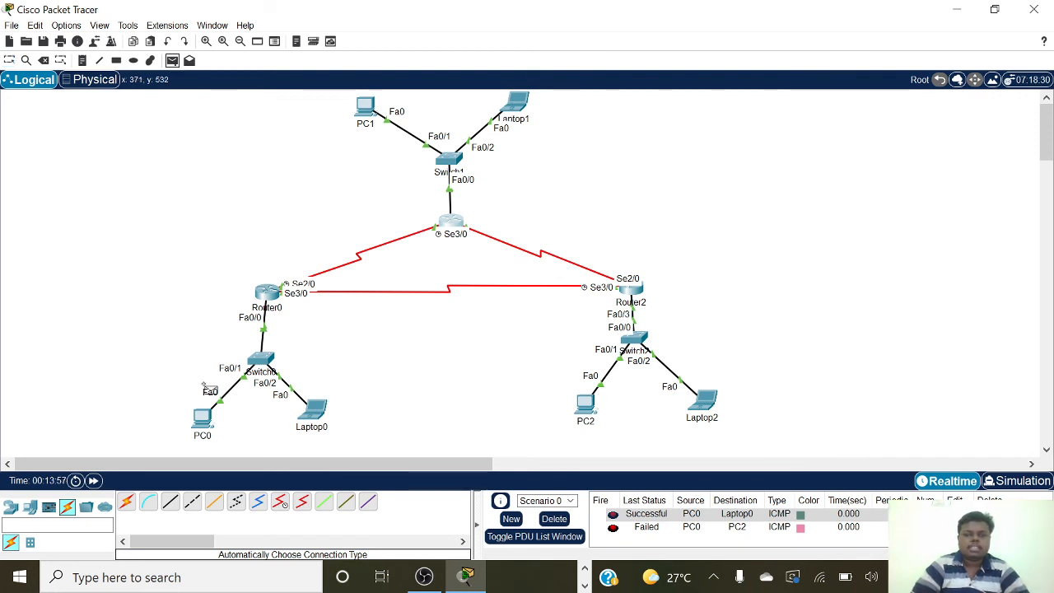
pyautogui.click(210, 418)
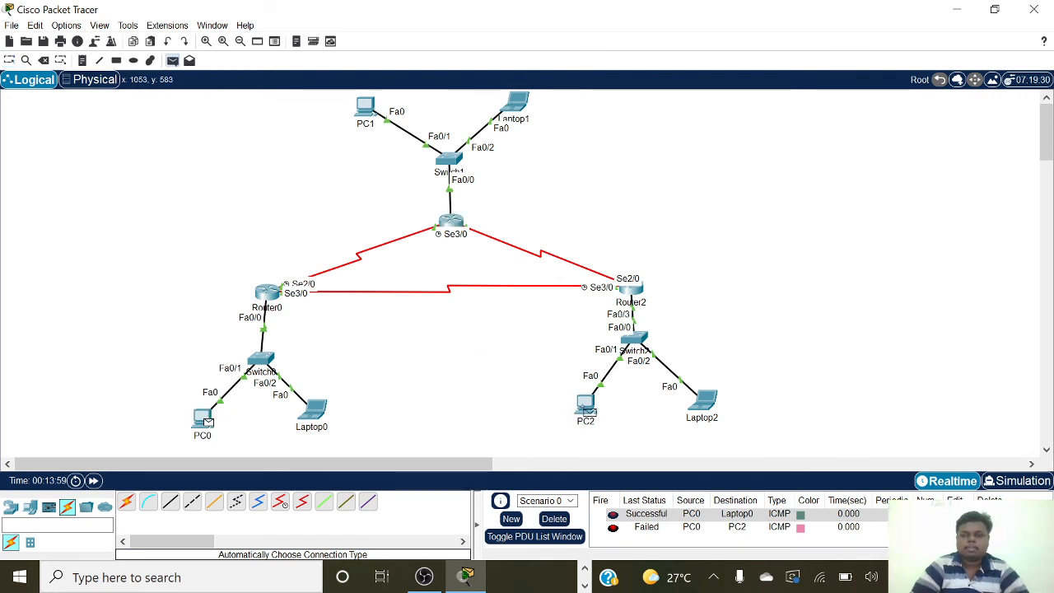
pyautogui.click(593, 409)
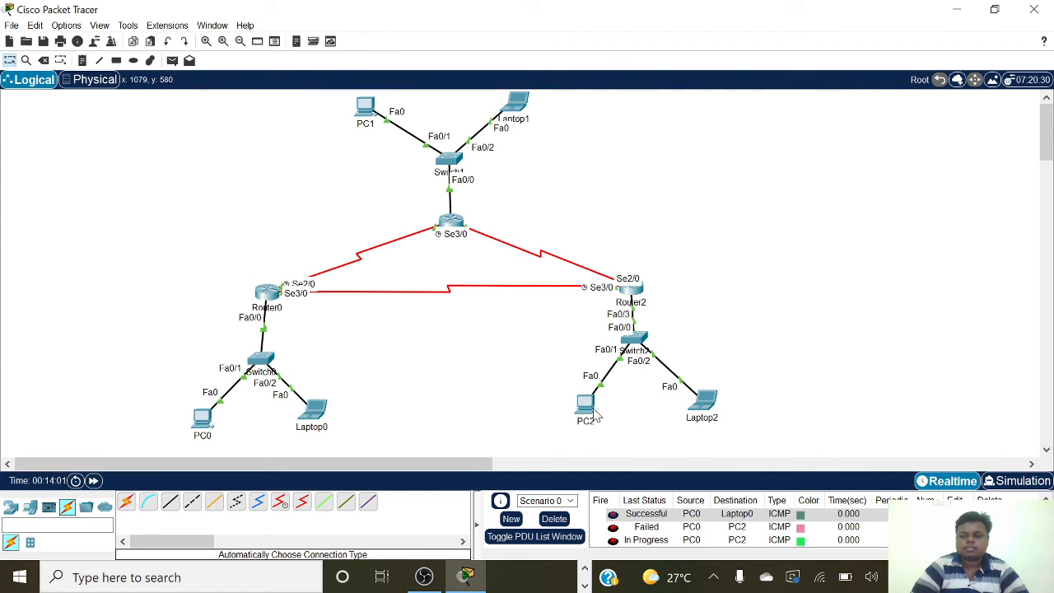
# Step: Clear the scenario's PDU list and test PC0 to Laptop2 with a simple PDU, firing it again after the first attempt
pyautogui.click(553, 521)
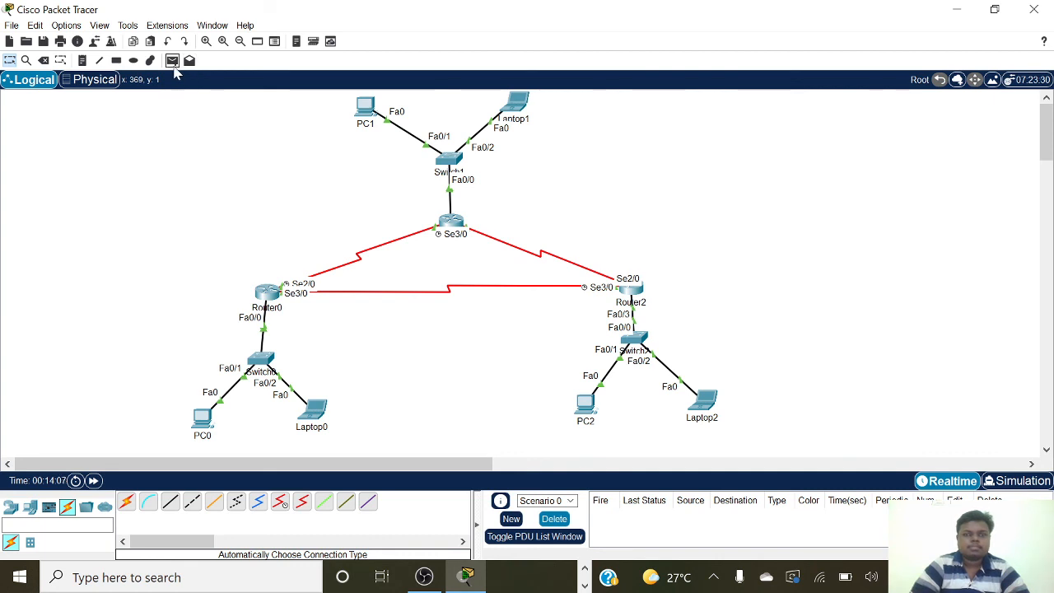
pyautogui.click(172, 61)
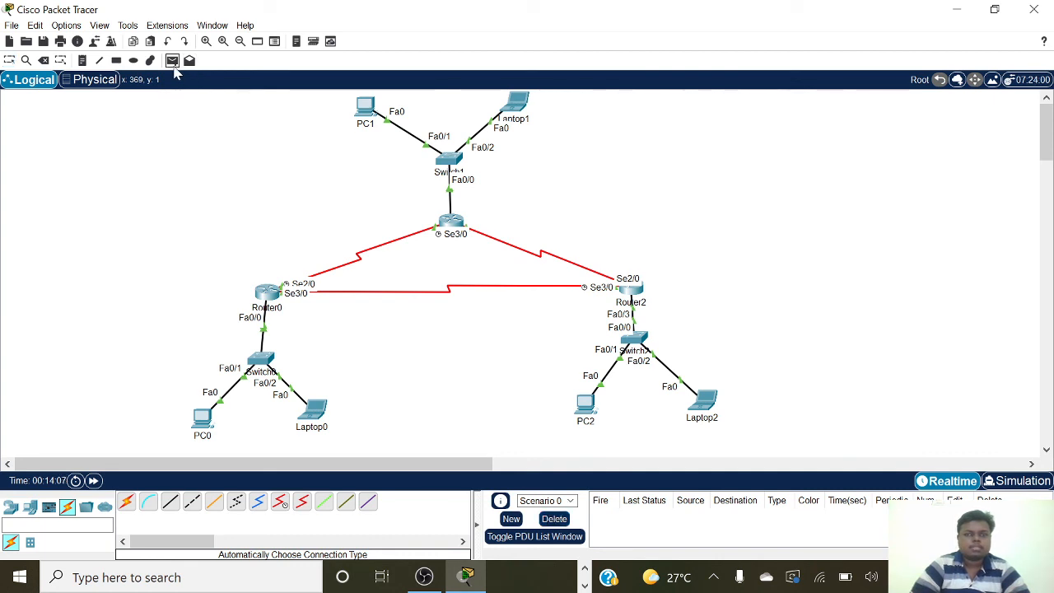
pyautogui.click(205, 419)
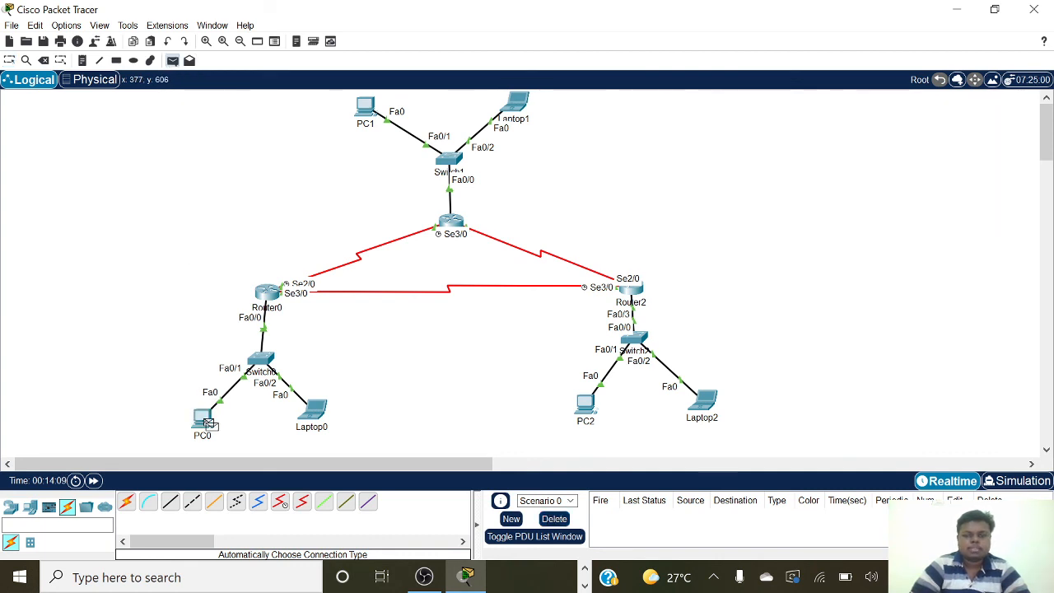
pyautogui.click(706, 404)
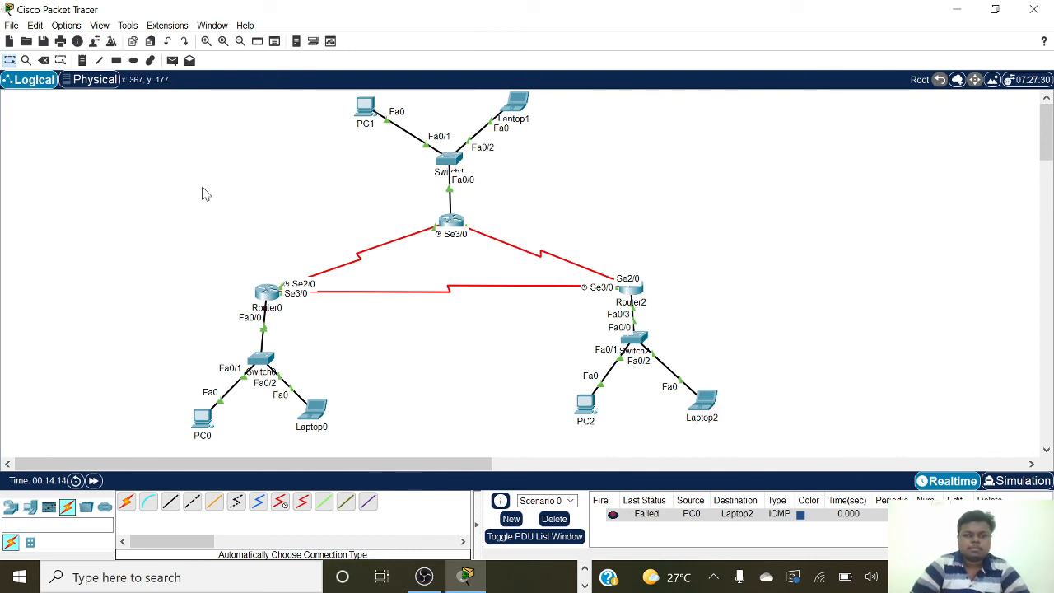
pyautogui.click(613, 517)
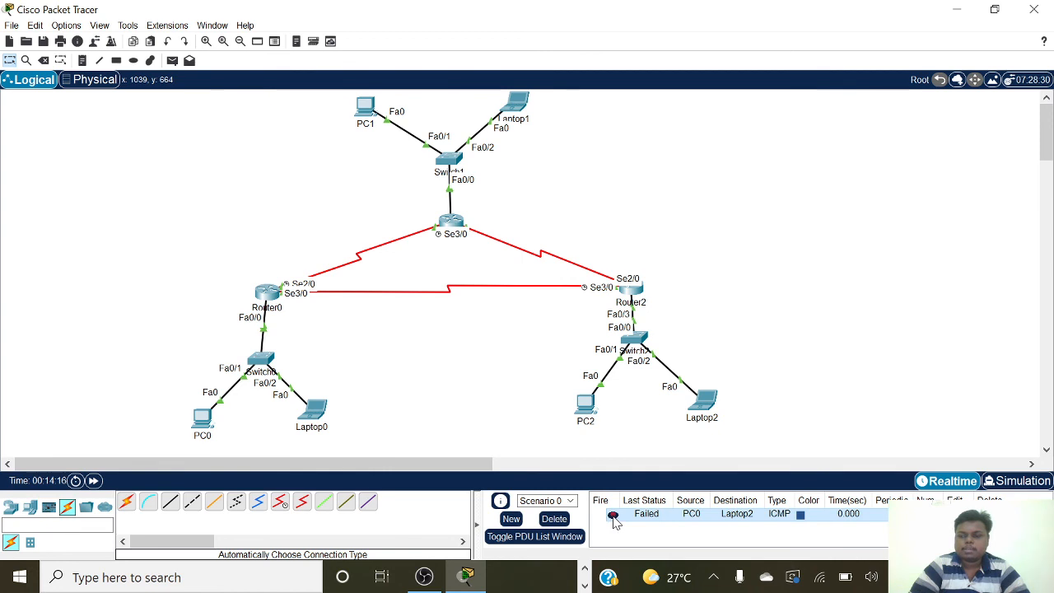
pyautogui.doubleClick(613, 516)
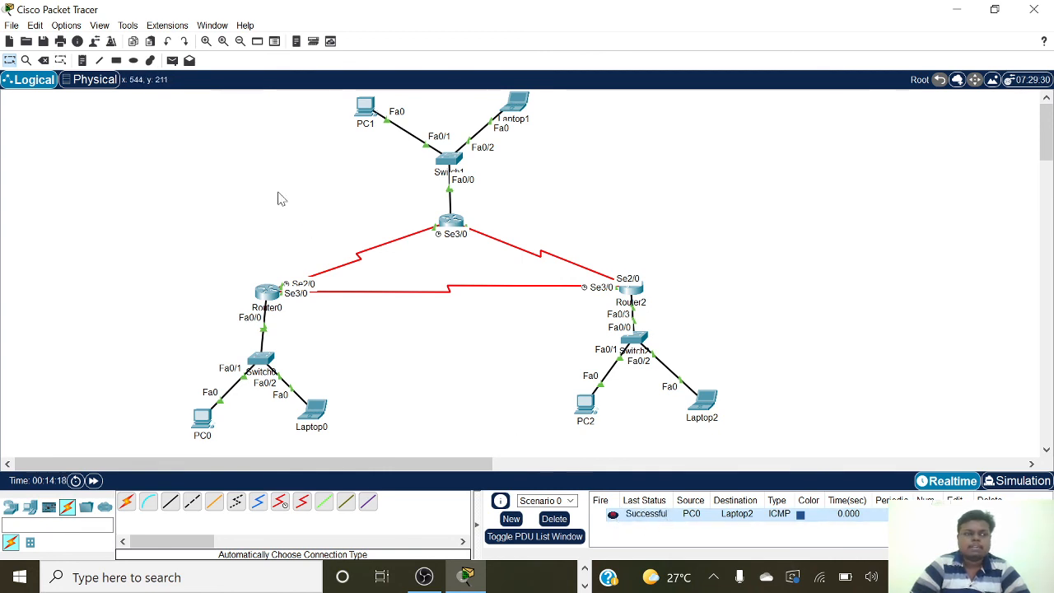
# Step: Send simple PDUs from PC0 to PC2 and from PC1 to PC0
pyautogui.click(171, 61)
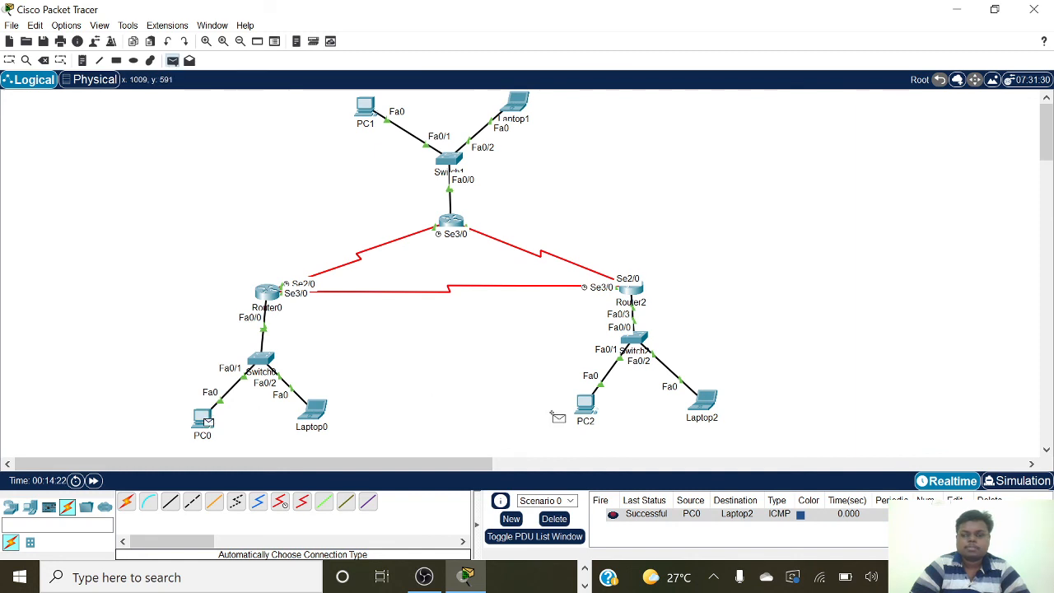
pyautogui.click(586, 406)
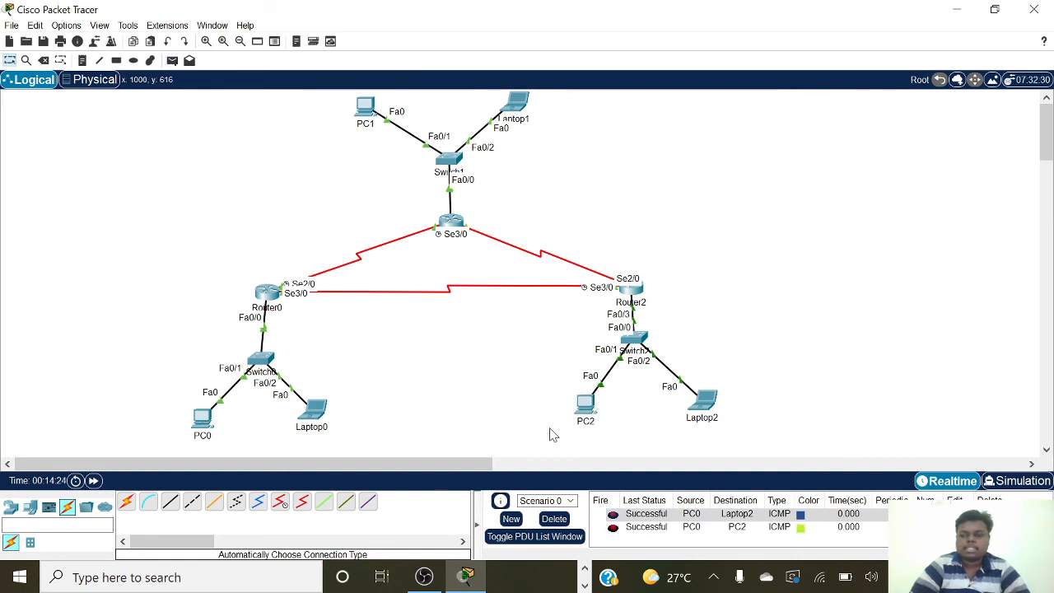
pyautogui.click(174, 66)
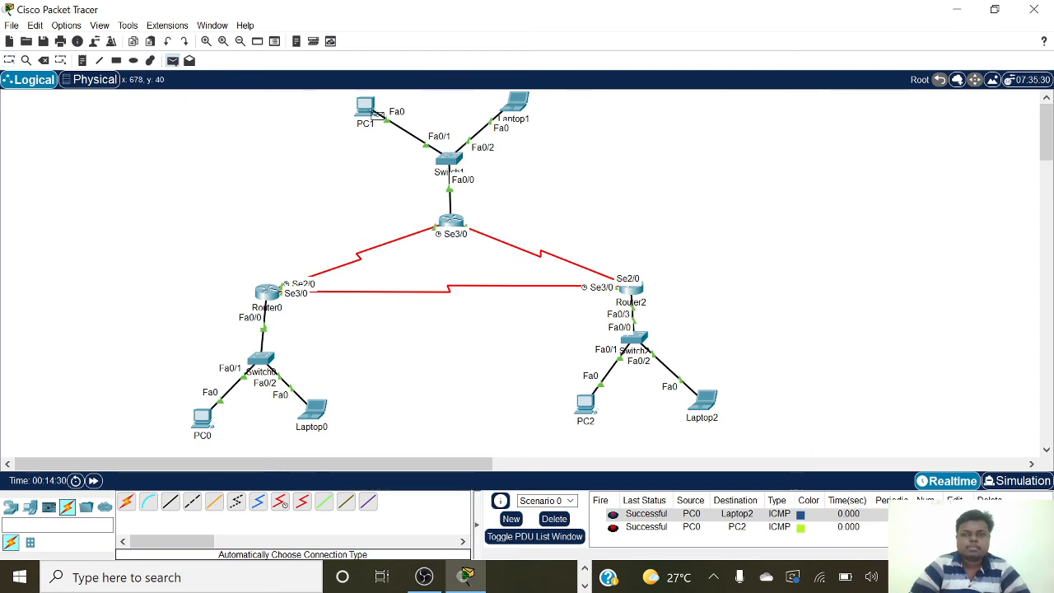
pyautogui.click(368, 106)
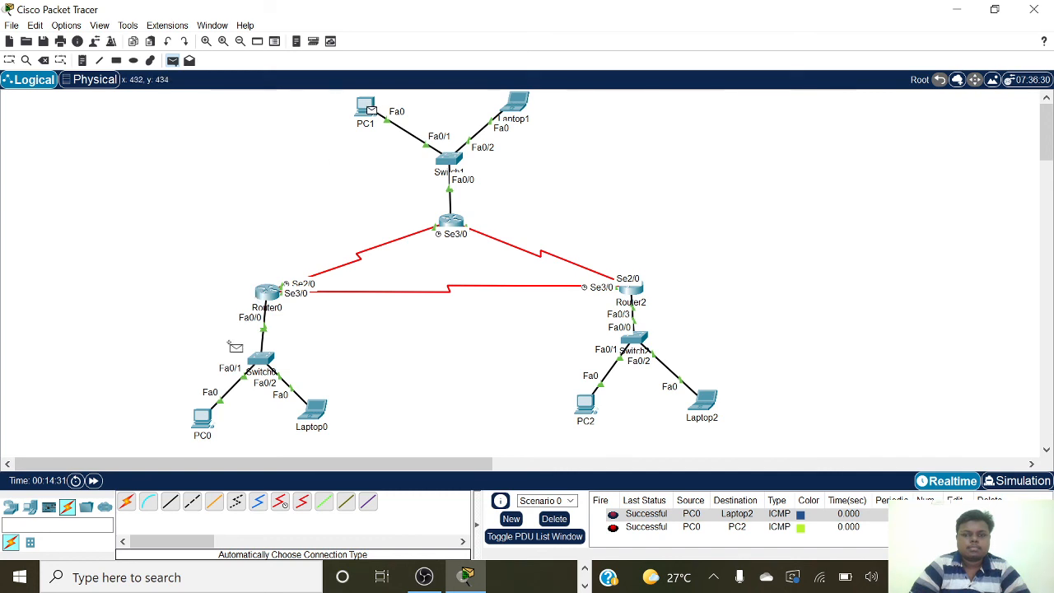
pyautogui.click(208, 421)
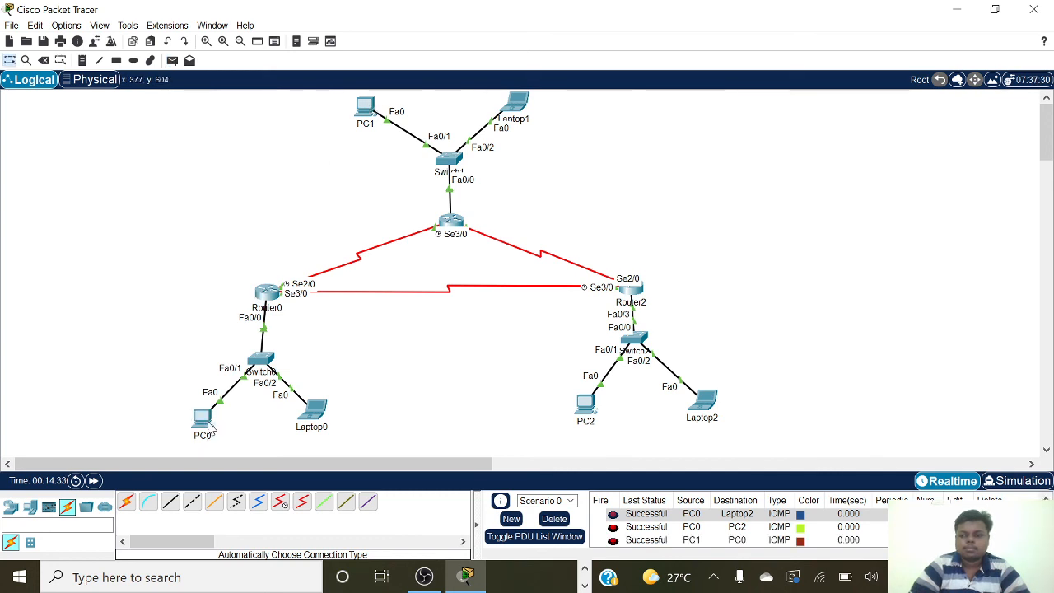
# Step: Clear the scenario's PDU list and test Laptop1 to Laptop0 with a simple PDU, firing it a second time
pyautogui.click(554, 519)
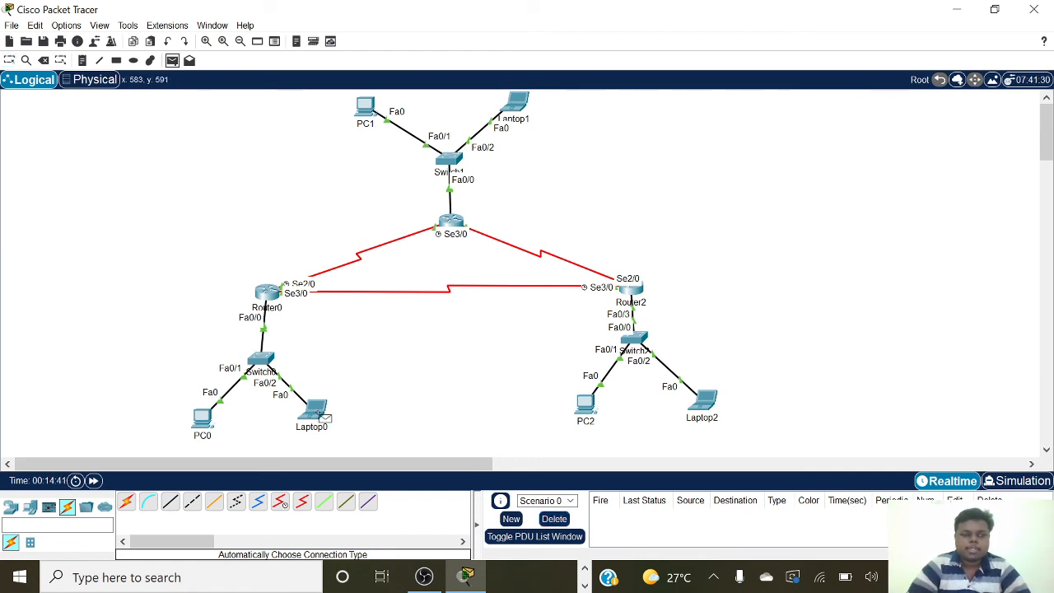
pyautogui.click(318, 412)
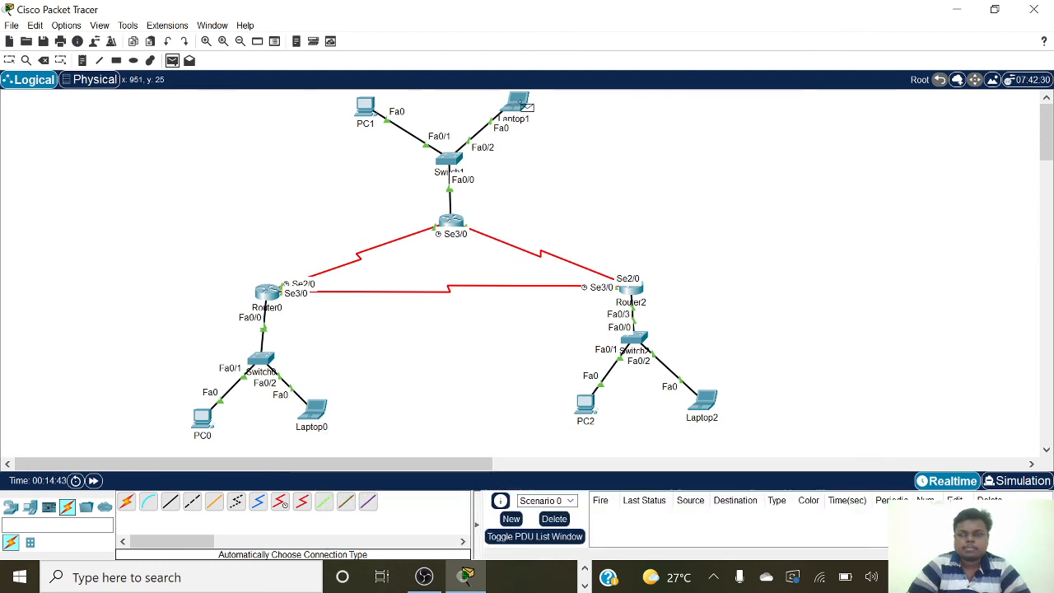
pyautogui.click(519, 104)
pyautogui.click(321, 409)
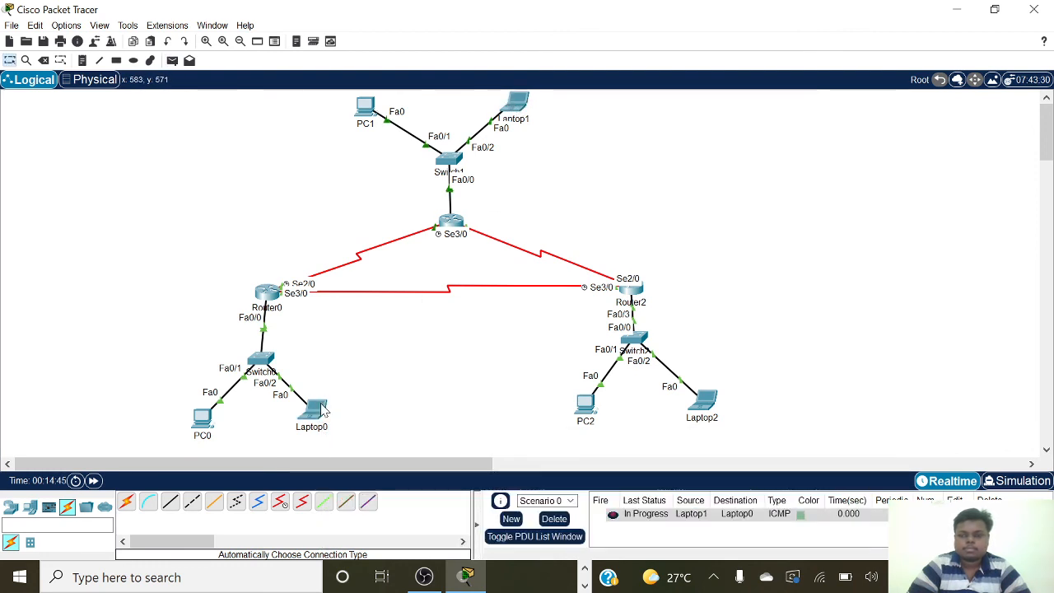
pyautogui.doubleClick(614, 517)
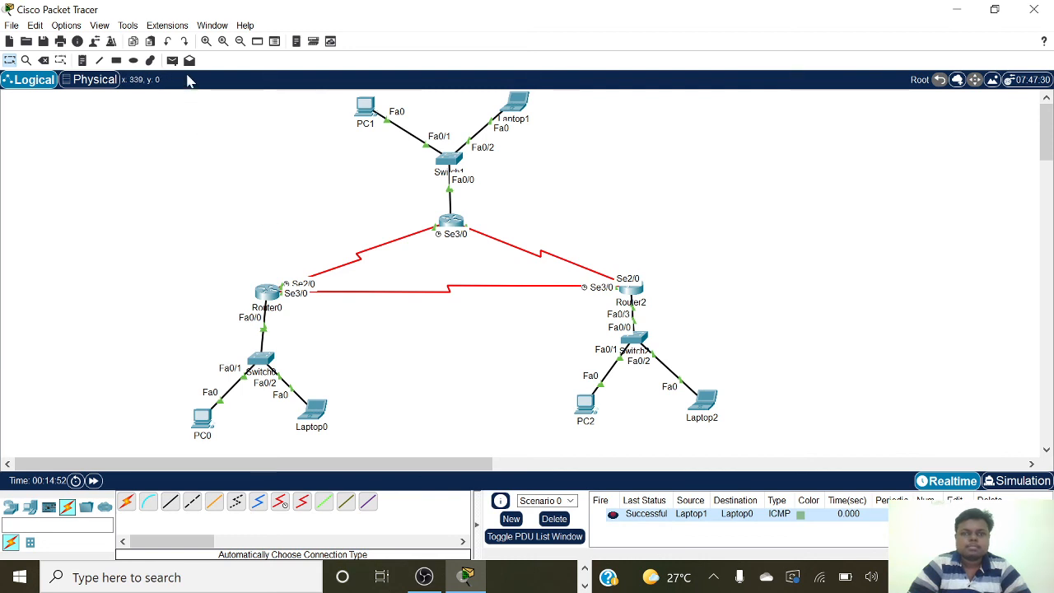
# Step: Send a simple PDU from PC2 to Laptop1
pyautogui.click(172, 61)
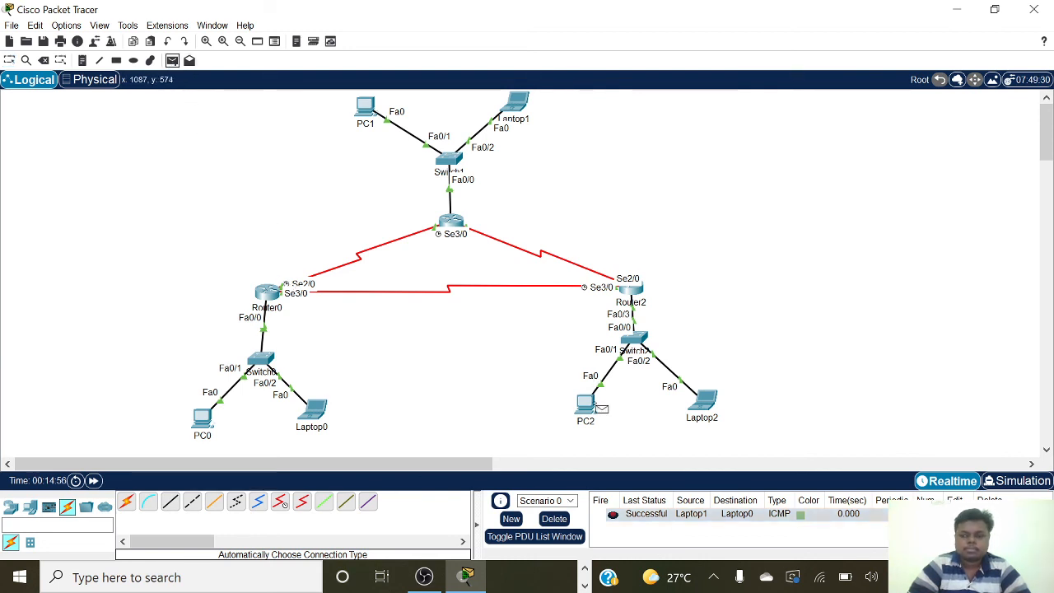
pyautogui.click(588, 404)
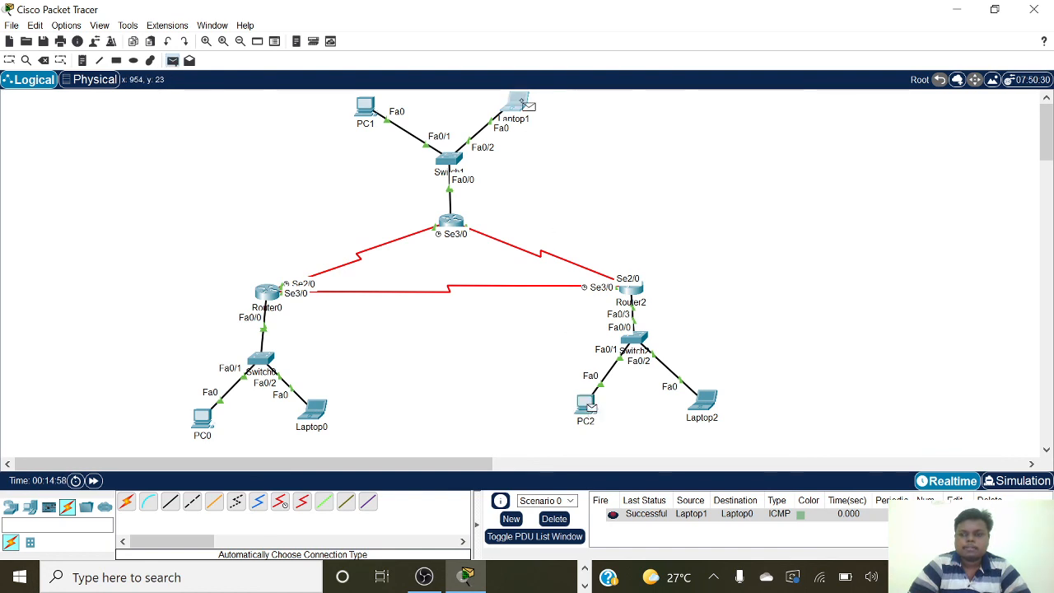
pyautogui.click(521, 102)
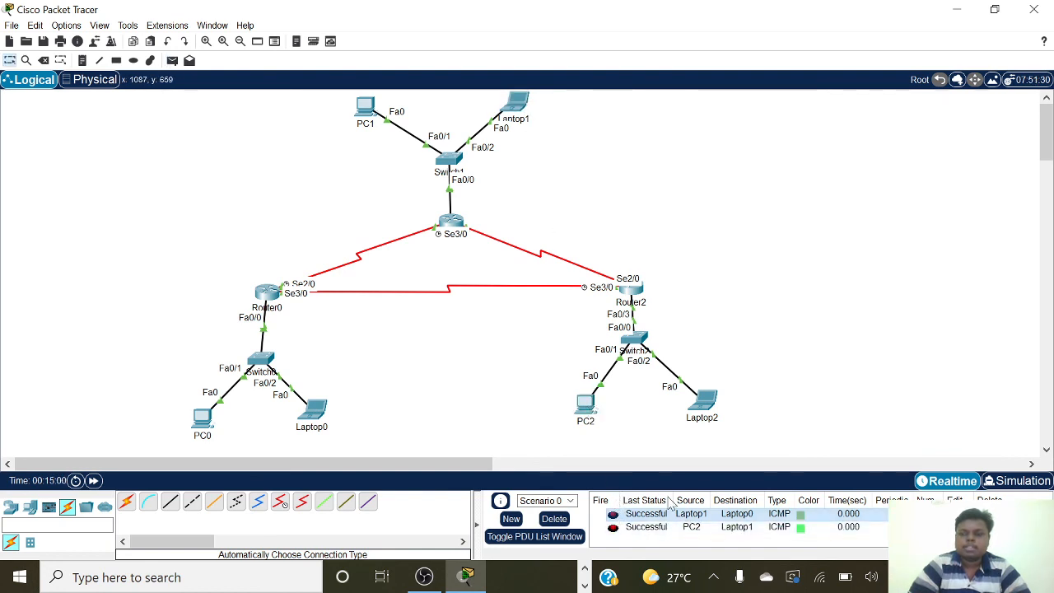